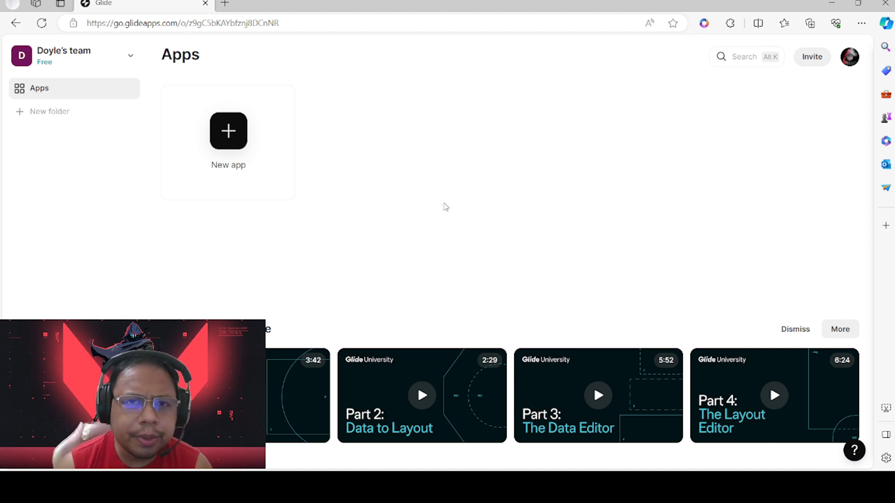
Clear the browser address bar selection and dismiss its search suggestions
click(127, 22)
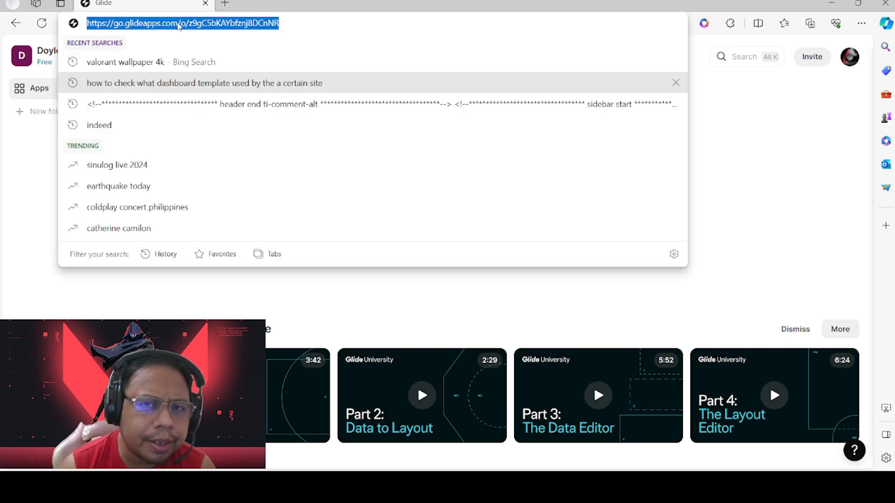
click(151, 21)
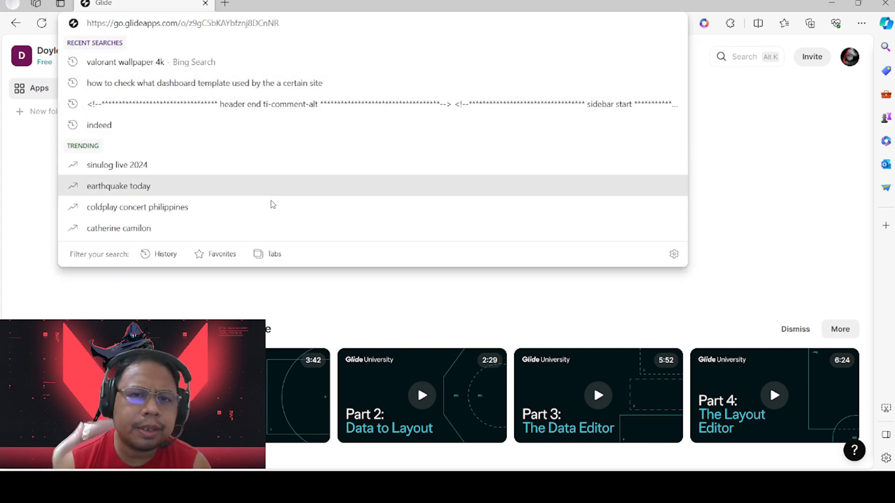
click(12, 209)
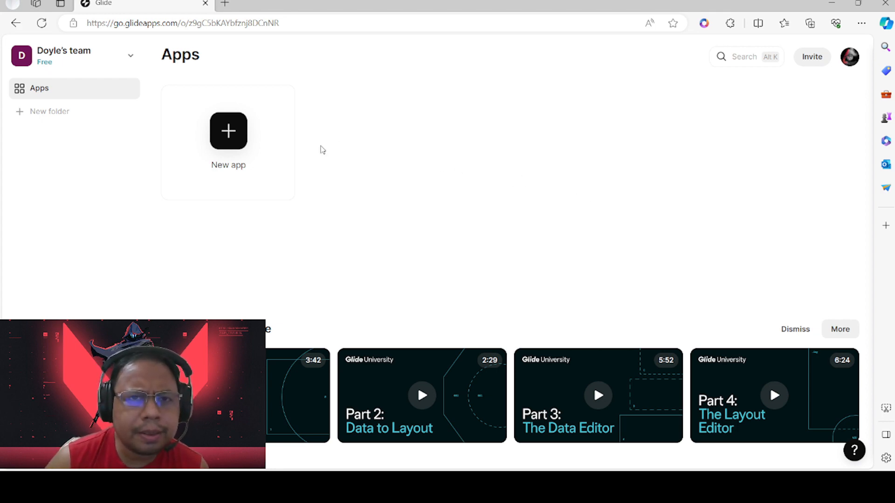
Create a new mobile app named Inventory using Glide Tables as its data source
click(223, 147)
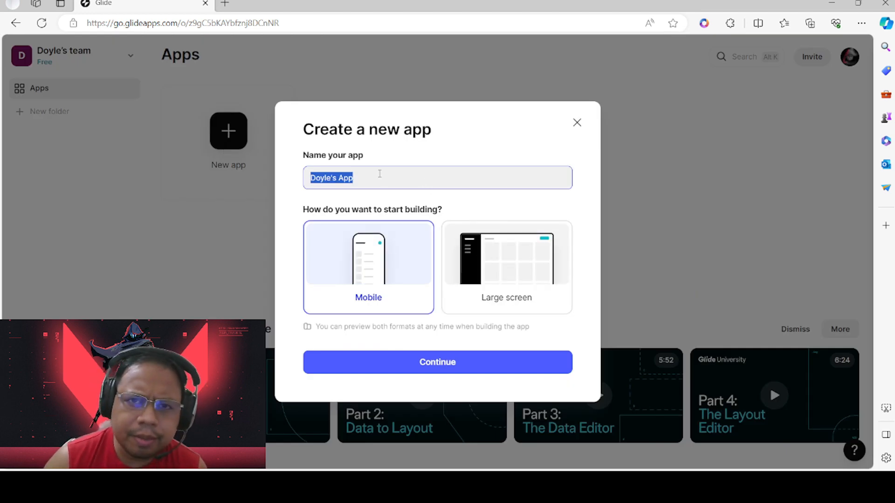
key(BackSpace)
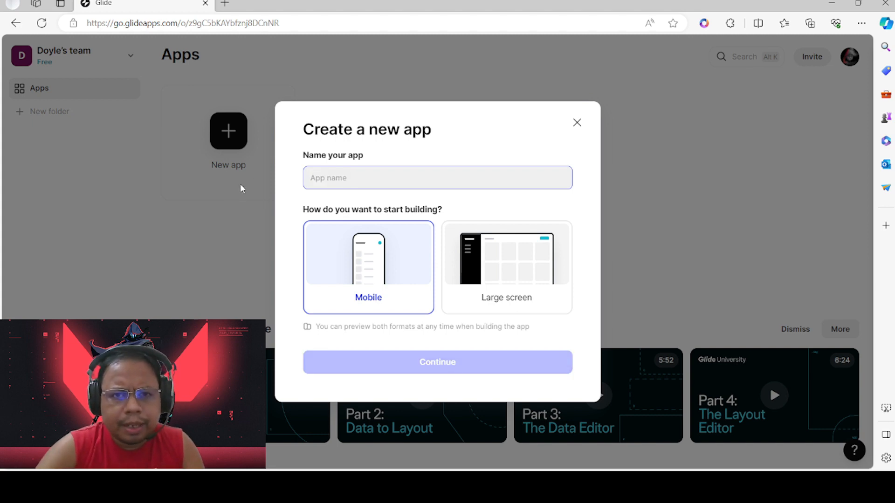
text(Inventory)
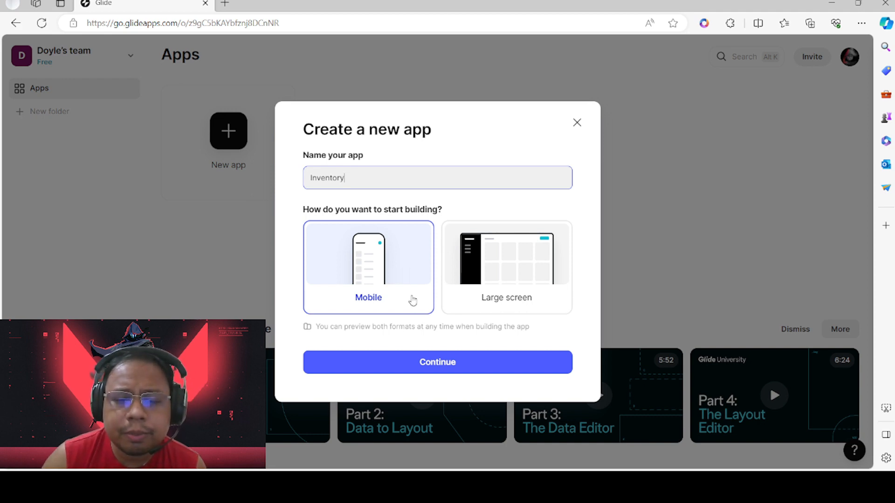
click(419, 362)
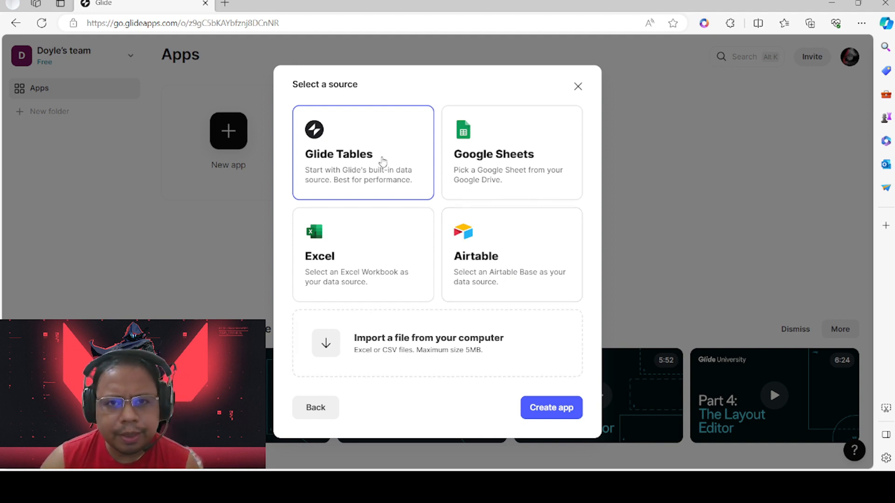
click(550, 409)
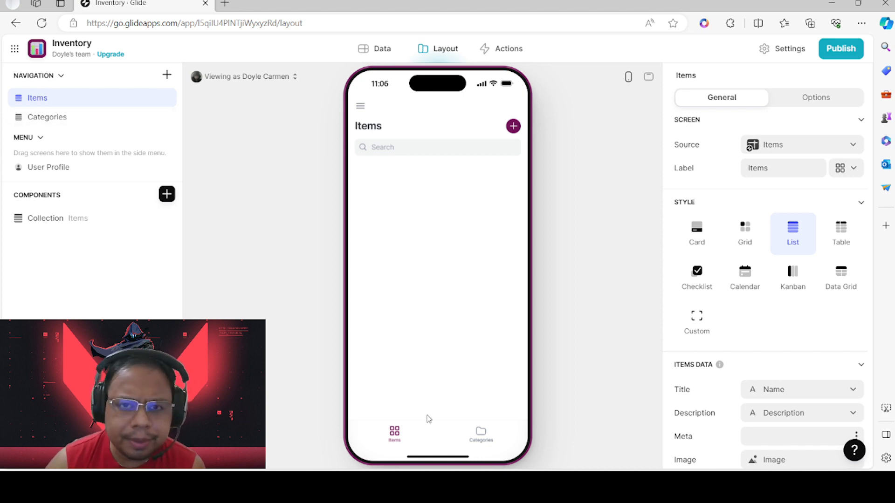
click(471, 436)
click(395, 435)
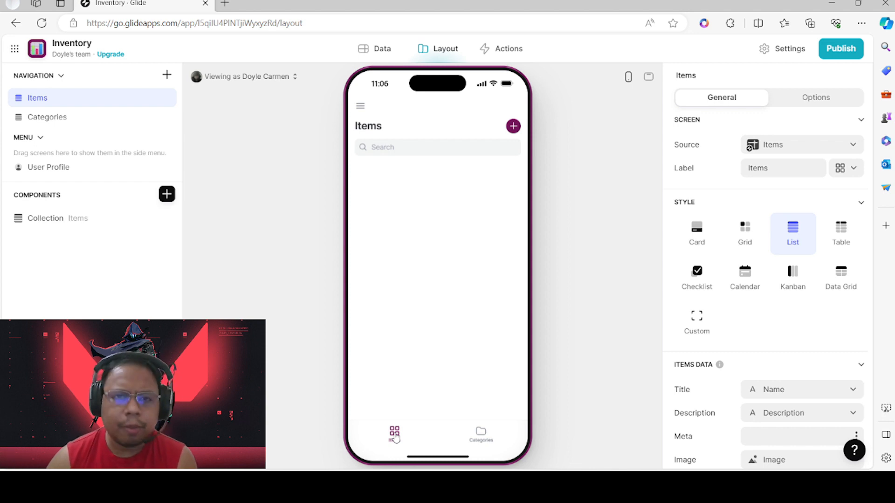
click(53, 218)
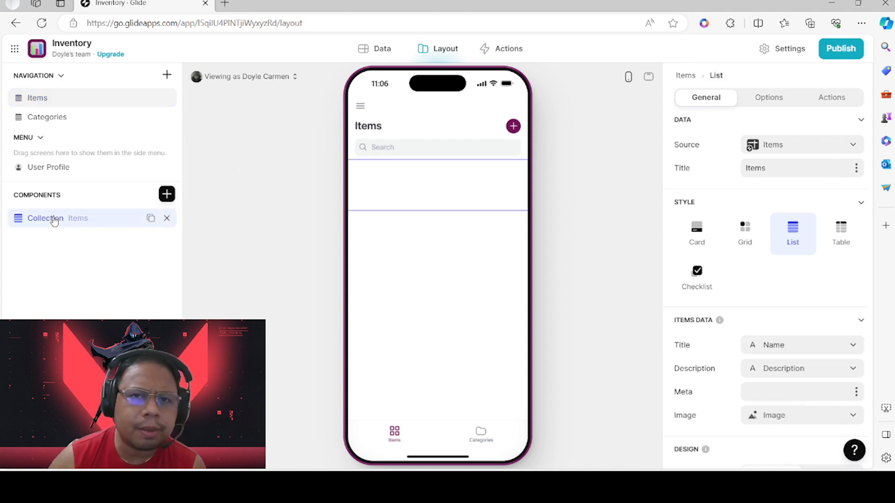
click(58, 99)
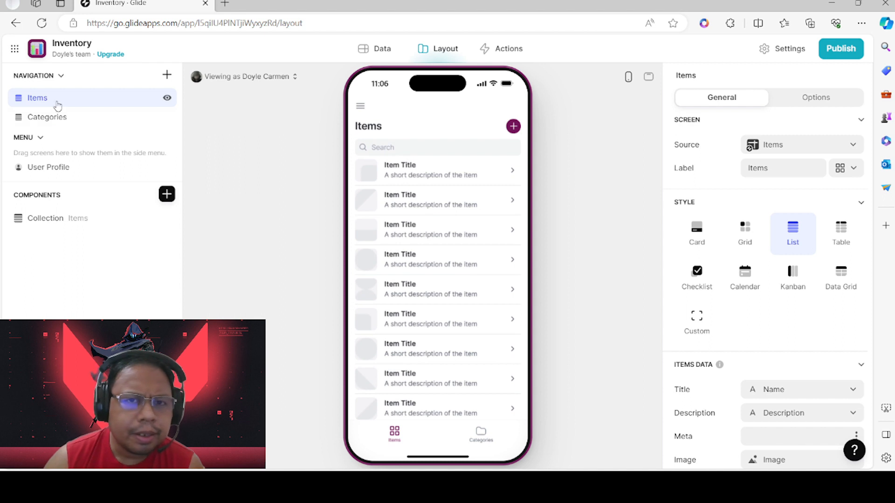
click(834, 150)
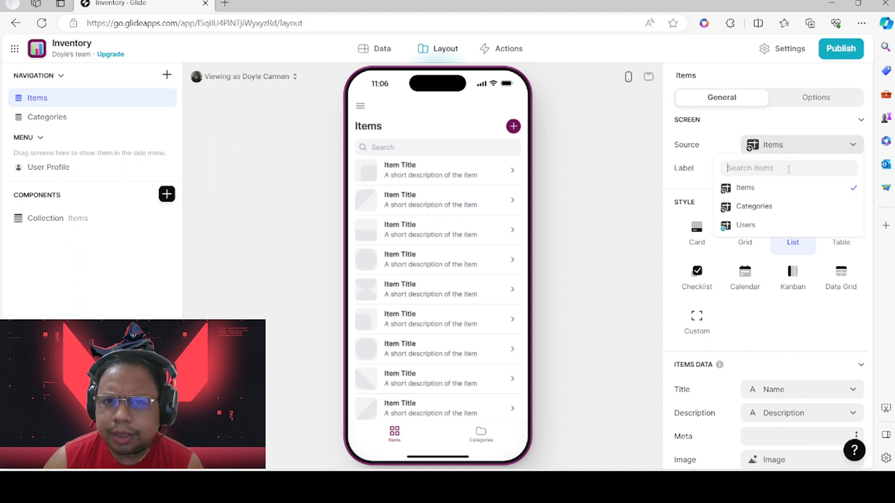
click(754, 206)
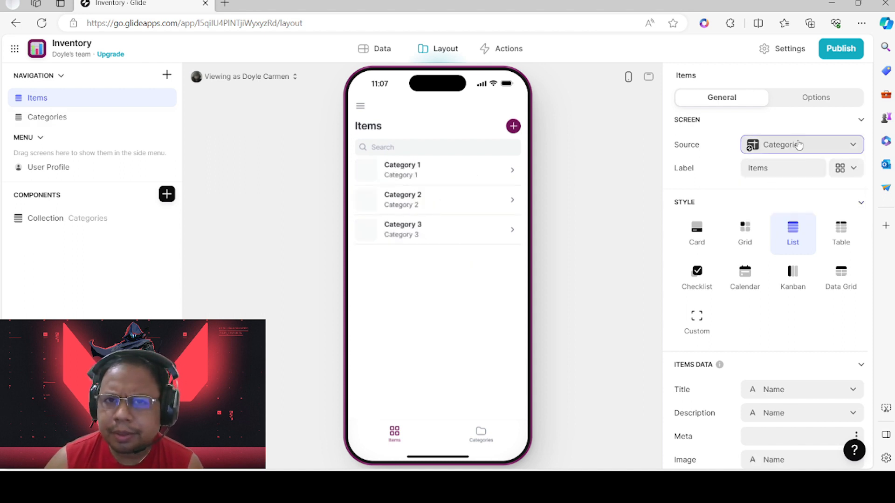
click(798, 145)
click(756, 187)
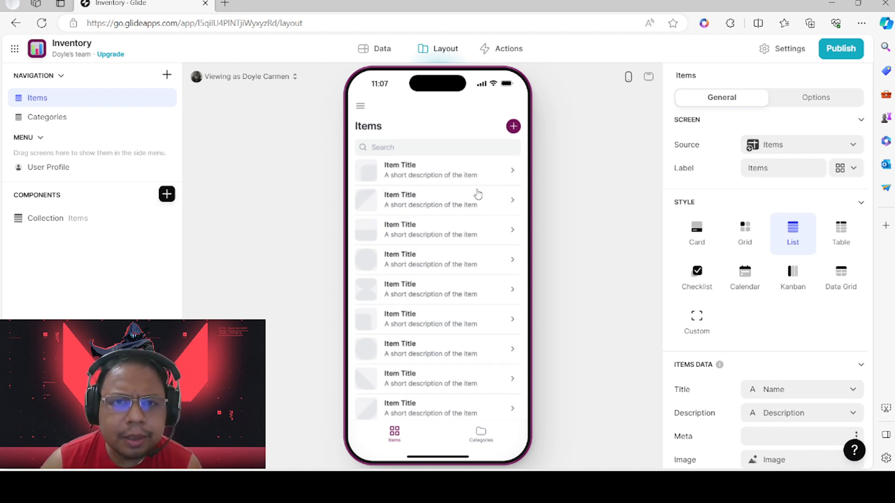
Open the Items table in the Data editor and start replacing row 1's image
click(382, 53)
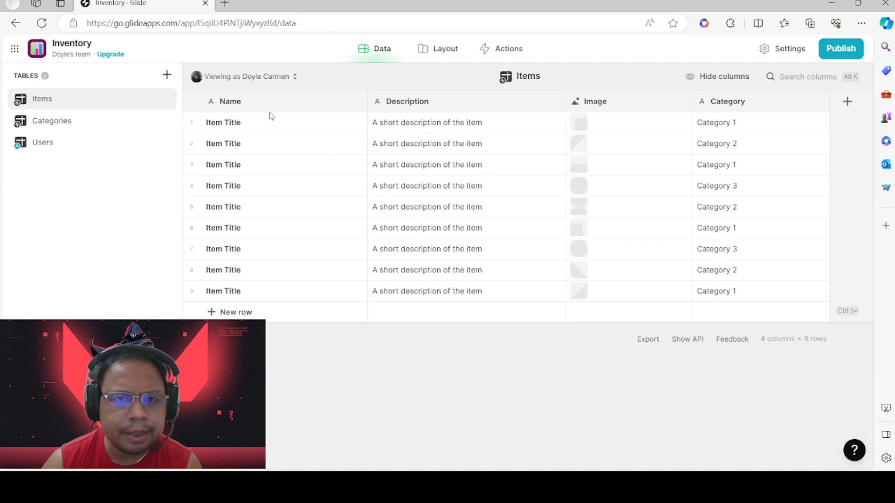
click(583, 123)
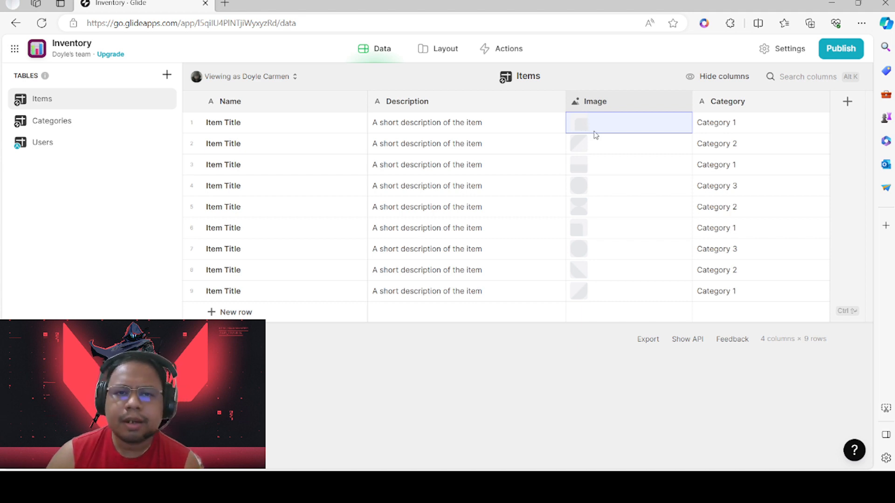
click(584, 128)
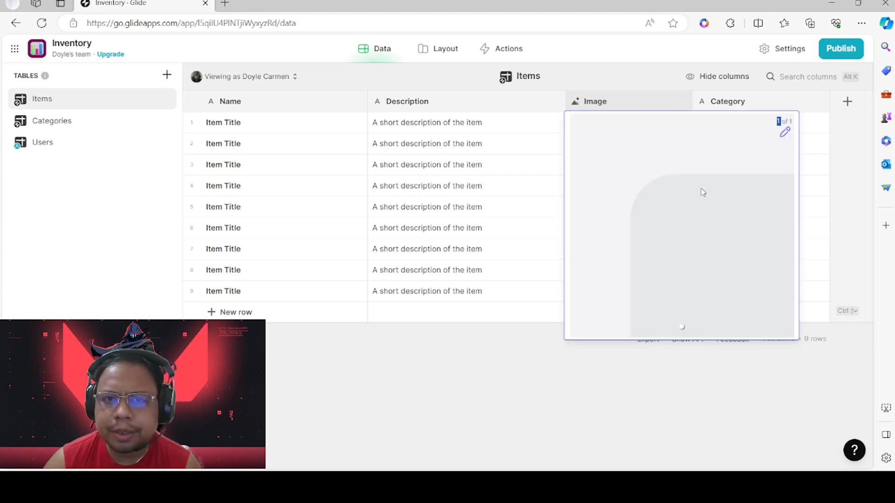
click(497, 268)
click(589, 127)
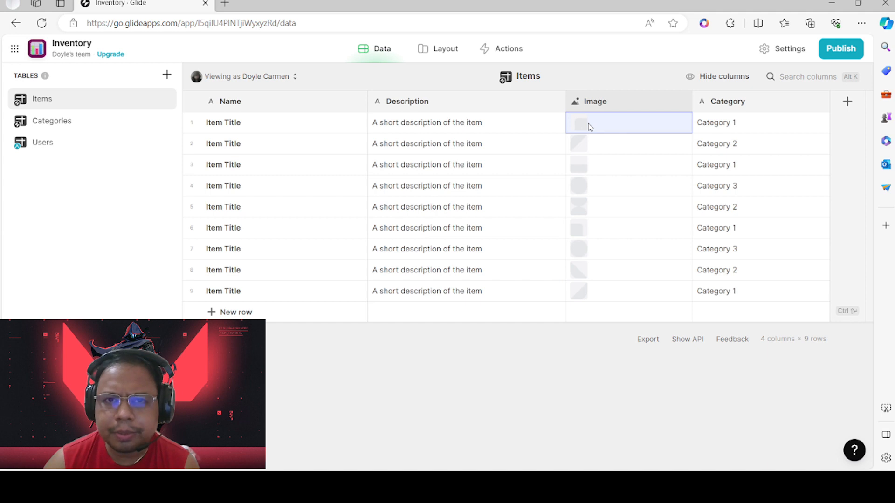
click(590, 128)
click(786, 133)
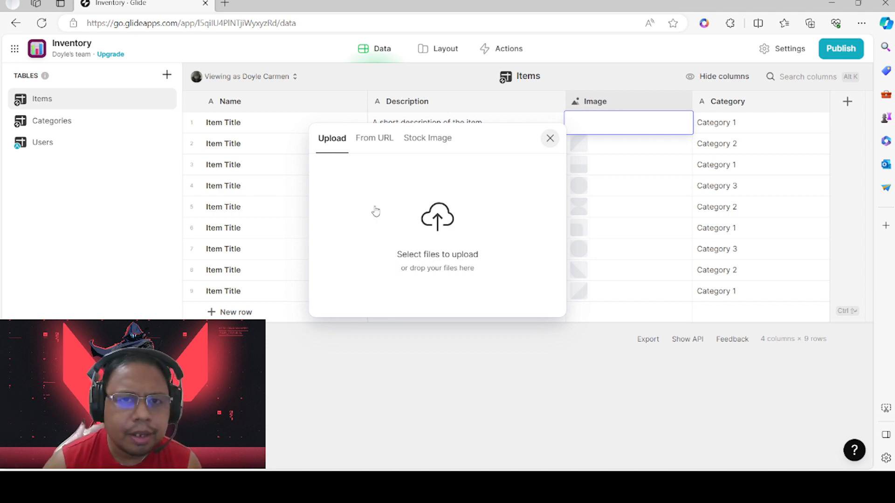
Search stock images for 'oven' and set the chosen photo as row 1's image
click(371, 138)
click(424, 138)
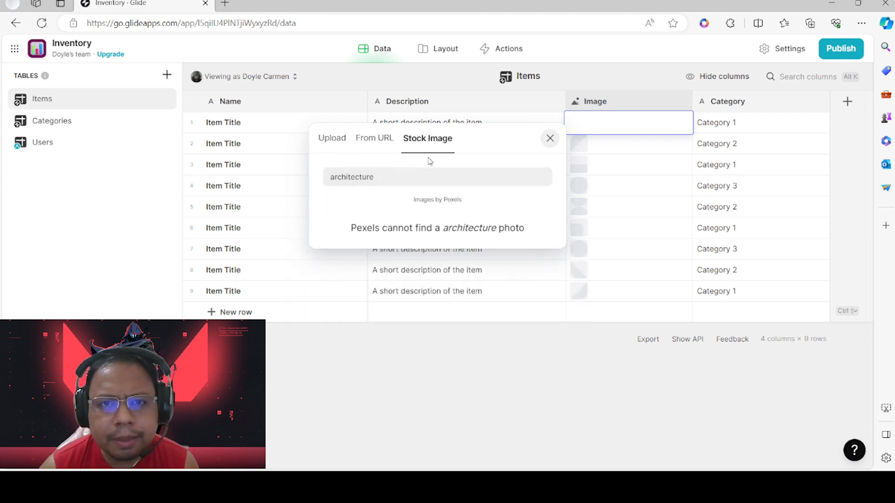
key(BackSpace)
key(BackSpace)
key(BackSpace)
key(BackSpace)
key(BackSpace)
key(BackSpace)
key(BackSpace)
key(BackSpace)
key(BackSpace)
key(BackSpace)
key(BackSpace)
key(BackSpace)
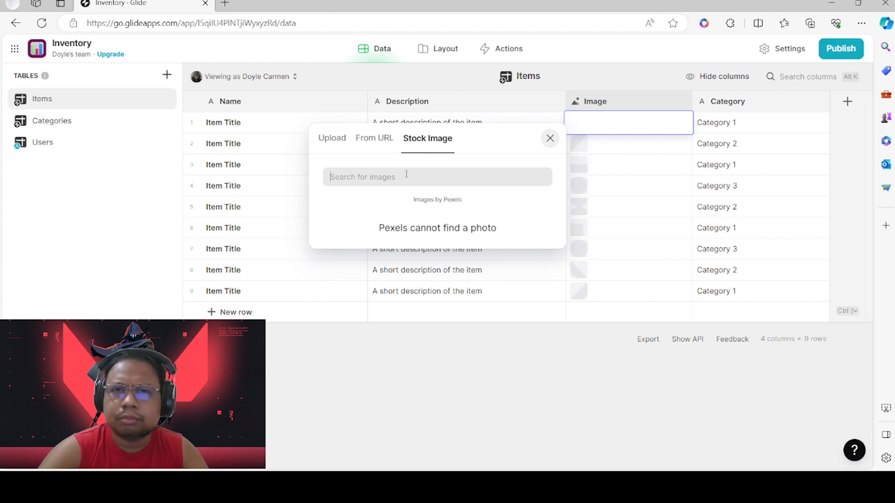
text(oven)
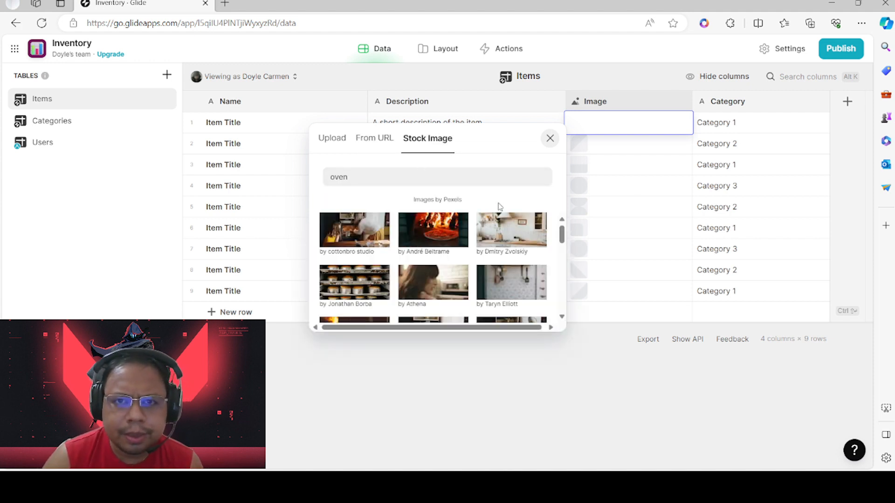
scroll(380, 245, down, 5)
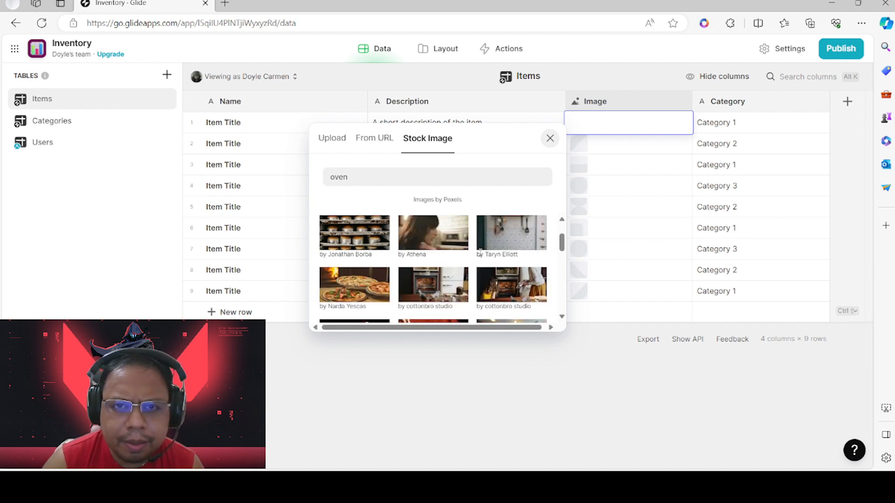
scroll(466, 254, down, 5)
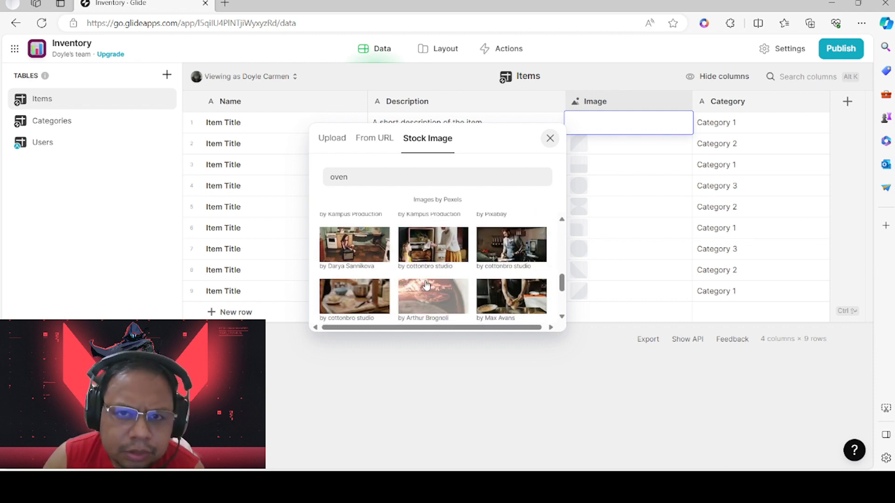
scroll(450, 261, down, 2)
scroll(450, 268, down, 1)
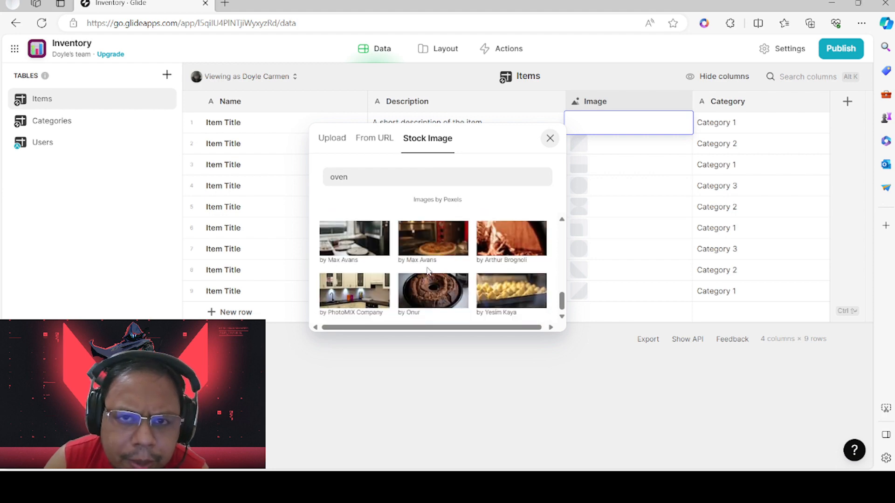
scroll(433, 289, up, 3)
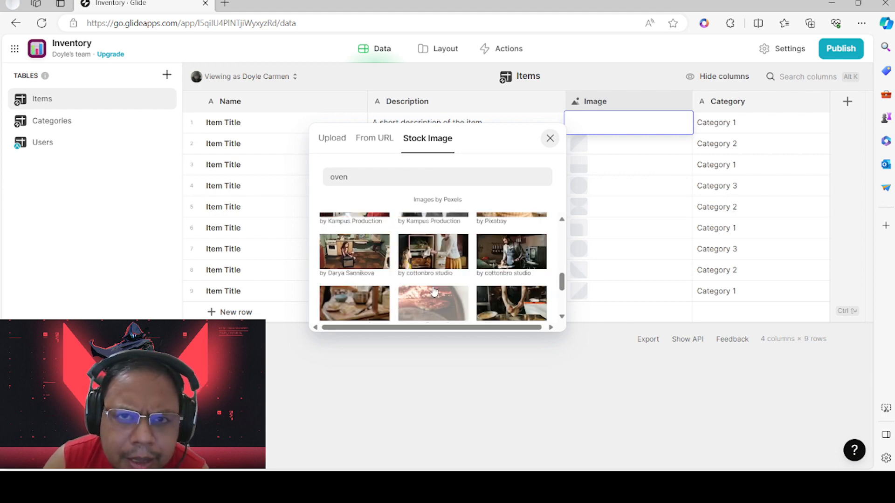
scroll(434, 291, up, 4)
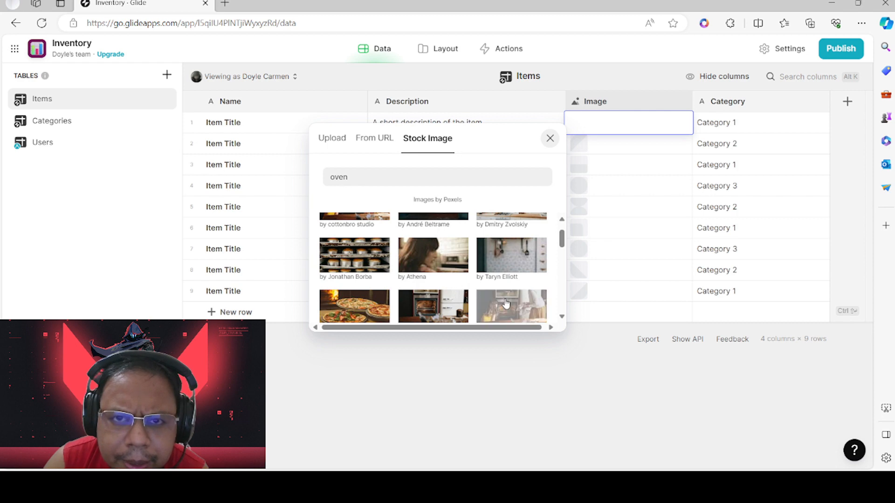
click(506, 303)
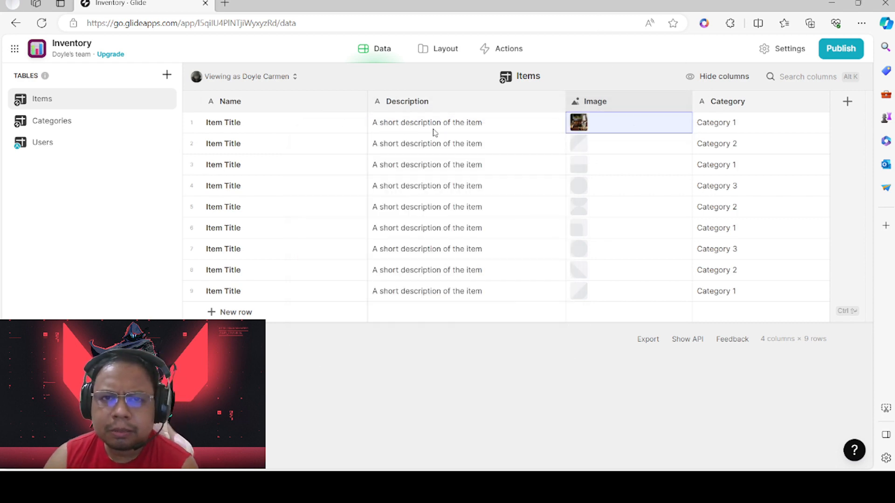
Name row 1 'Oven' and give it the description 'Oven not toaster'
click(440, 124)
double_click(491, 123)
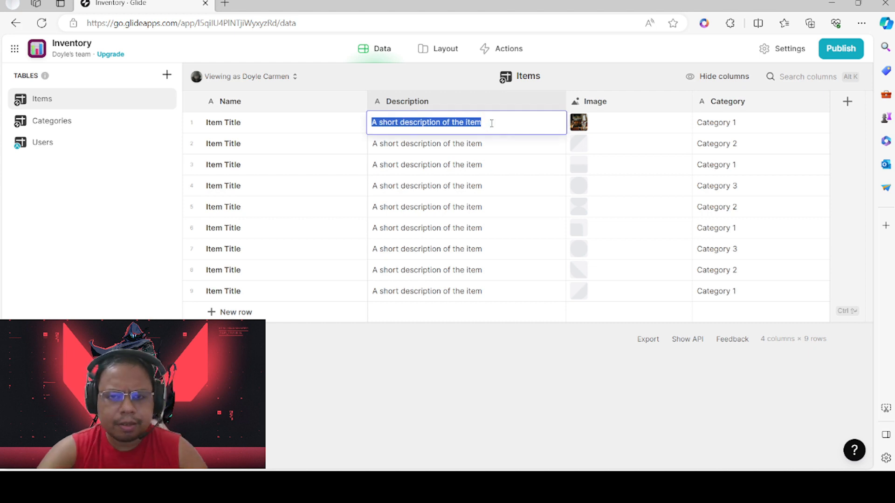
text(Ovent)
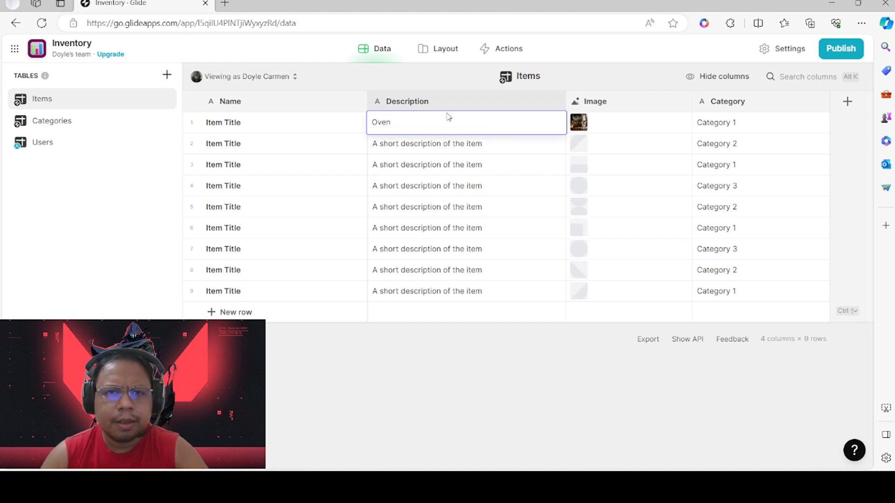
click(300, 131)
double_click(274, 123)
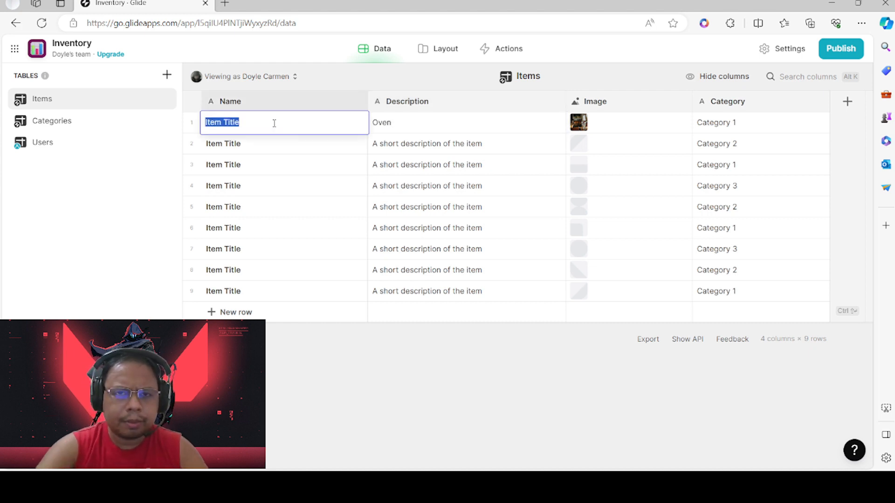
text(Oven)
click(443, 119)
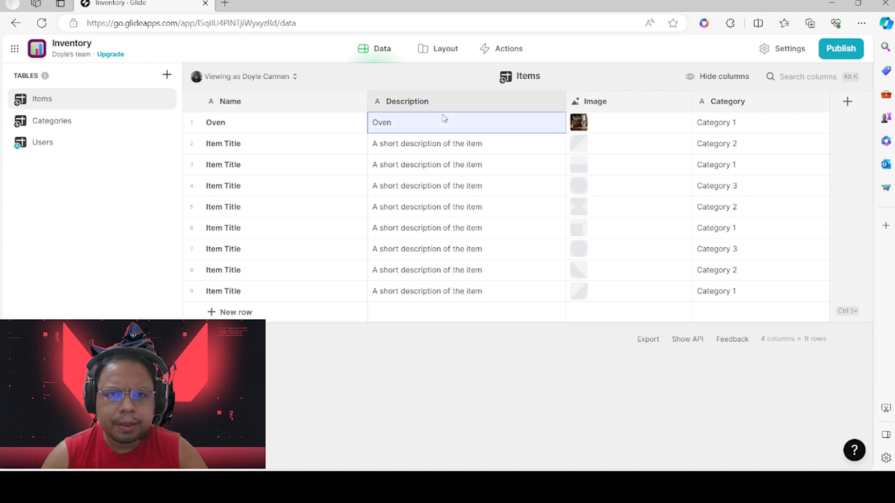
double_click(438, 123)
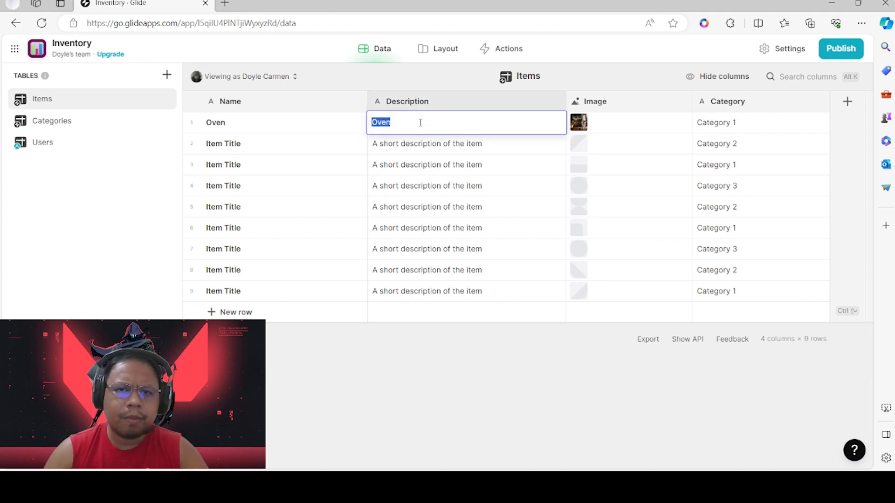
click(420, 122)
text(not toaster)
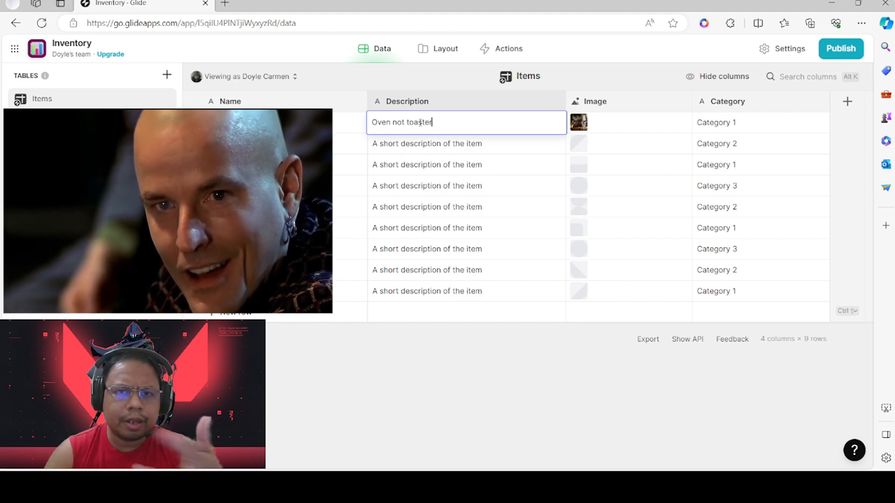
click(349, 140)
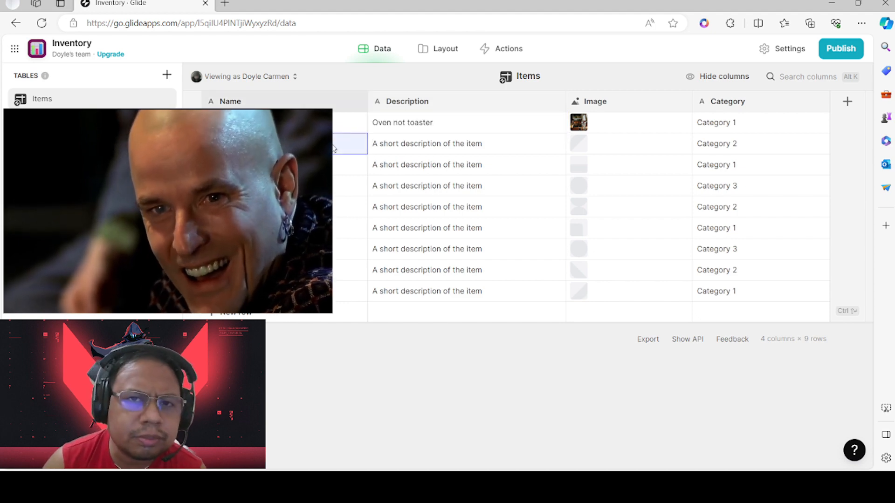
Select the whole Name column, then clear that selection
right_click(270, 102)
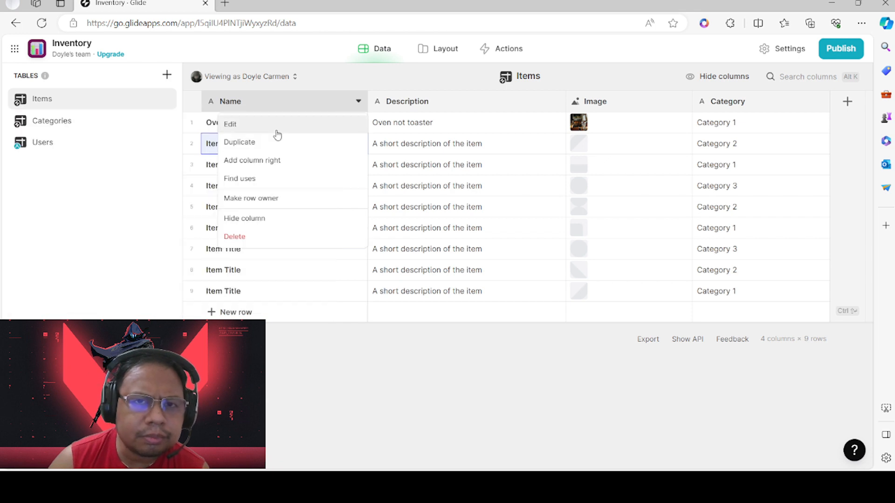
click(273, 102)
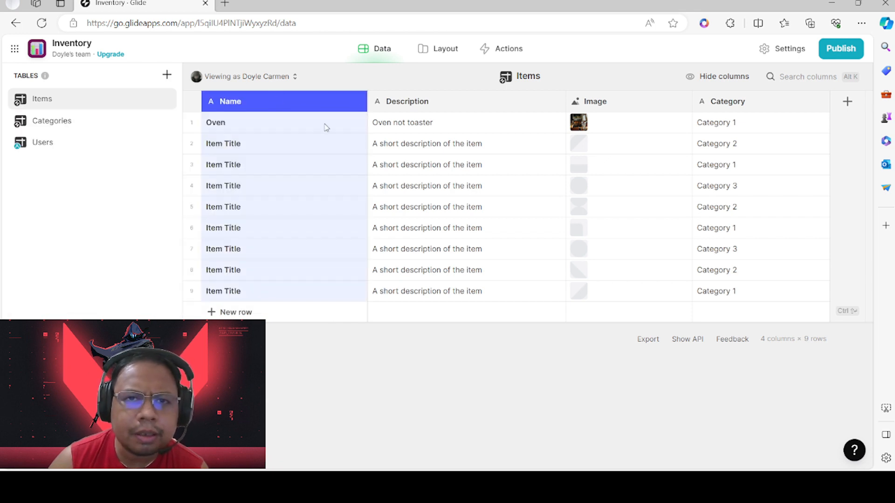
click(407, 146)
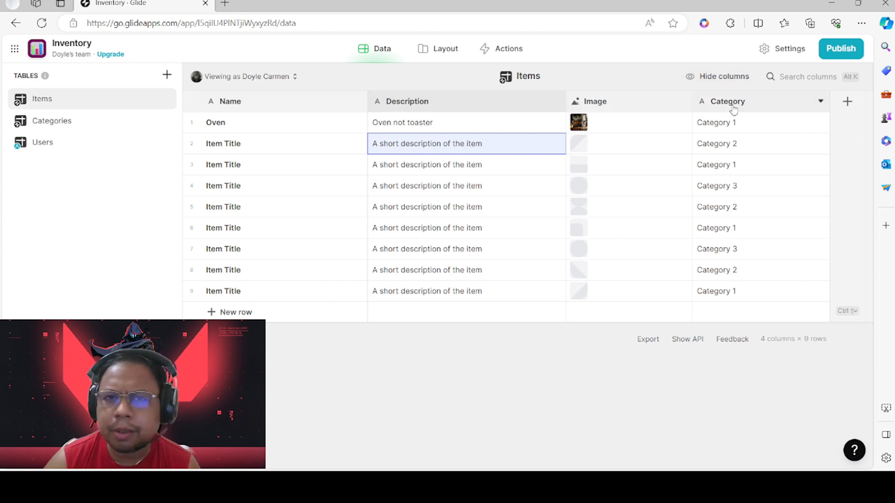
click(846, 101)
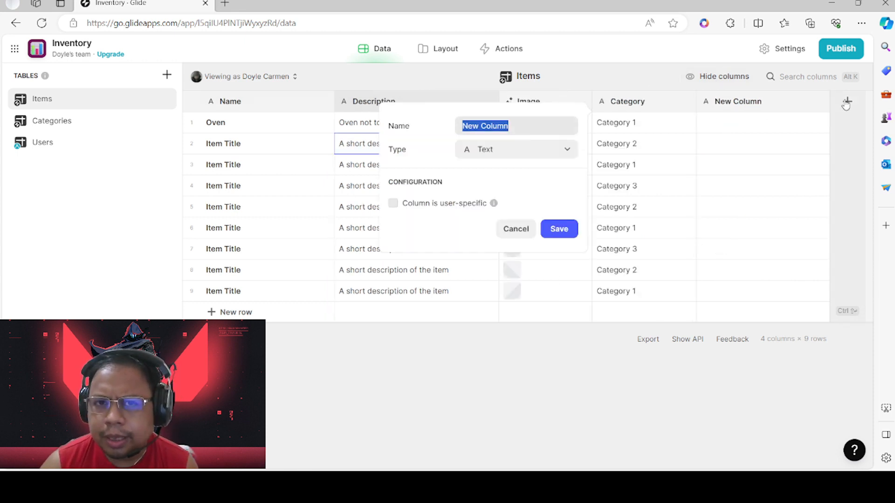
click(777, 100)
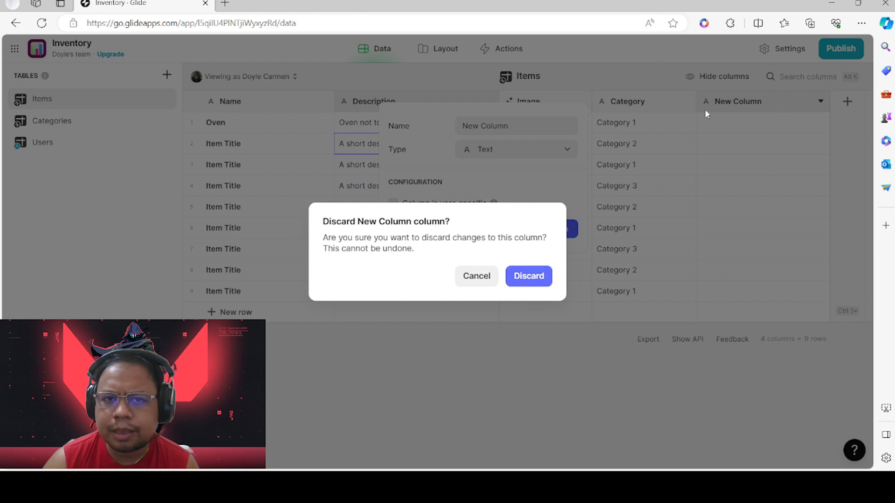
click(470, 284)
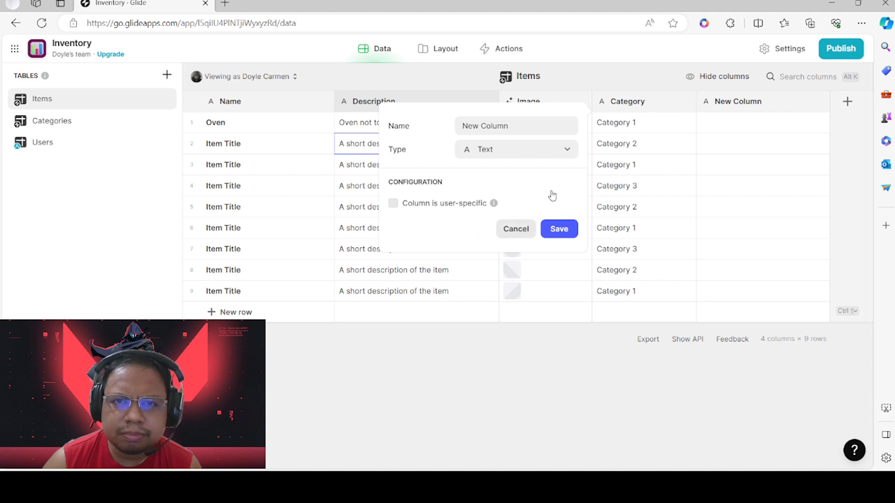
click(567, 149)
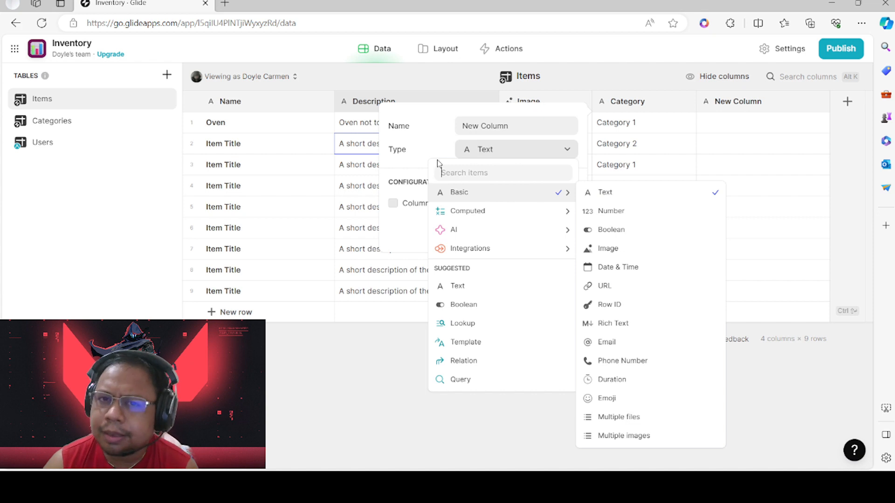
click(561, 152)
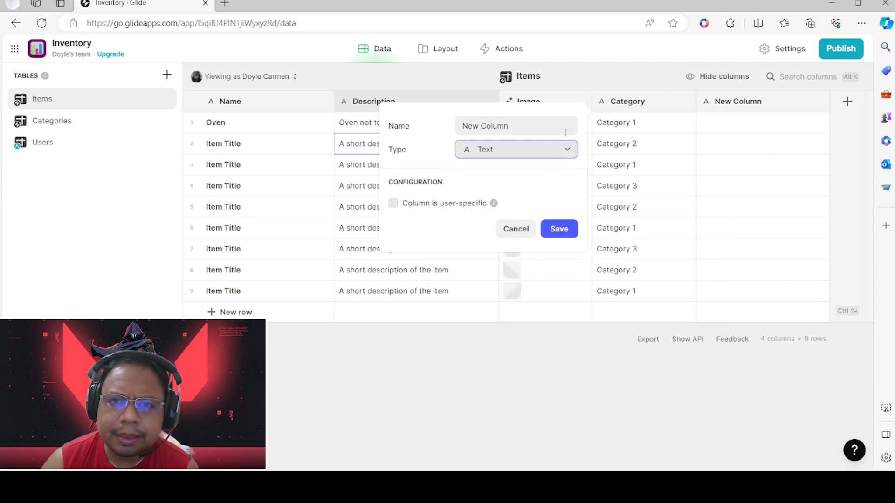
click(523, 229)
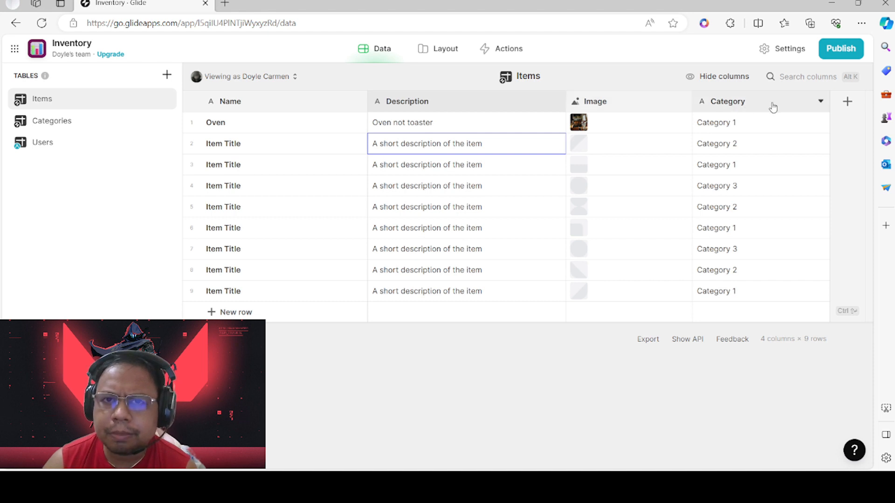
click(817, 103)
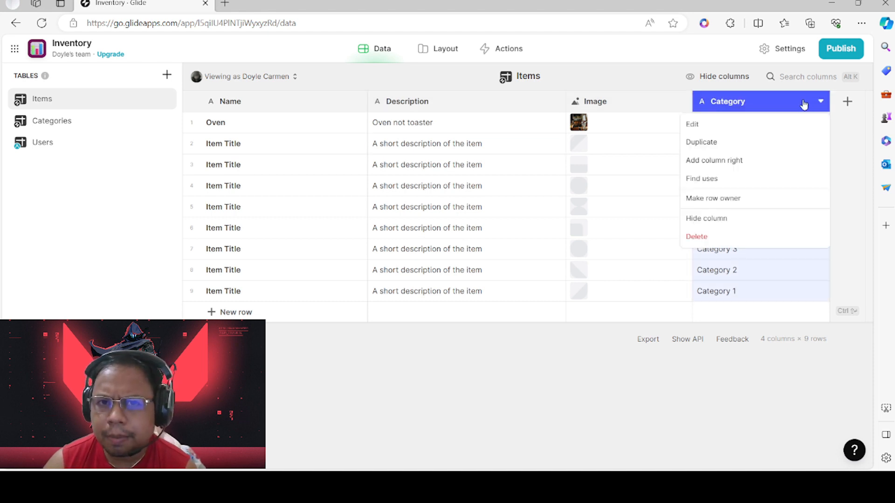
click(654, 110)
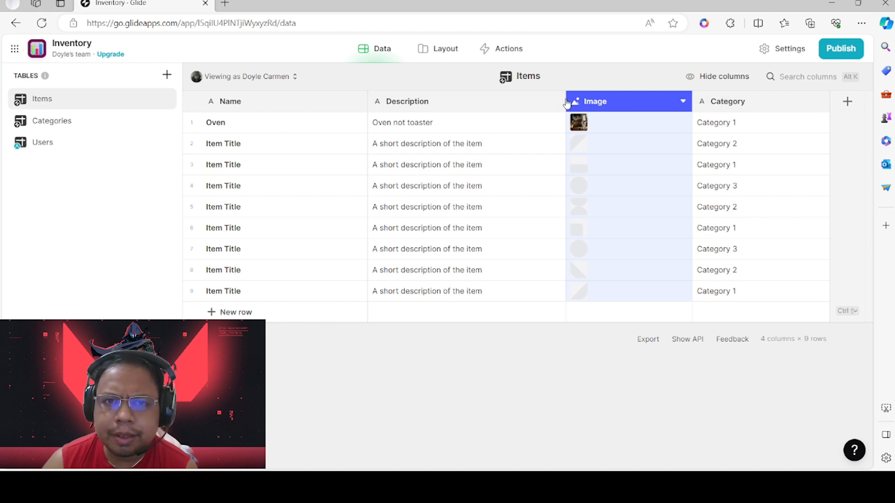
click(846, 102)
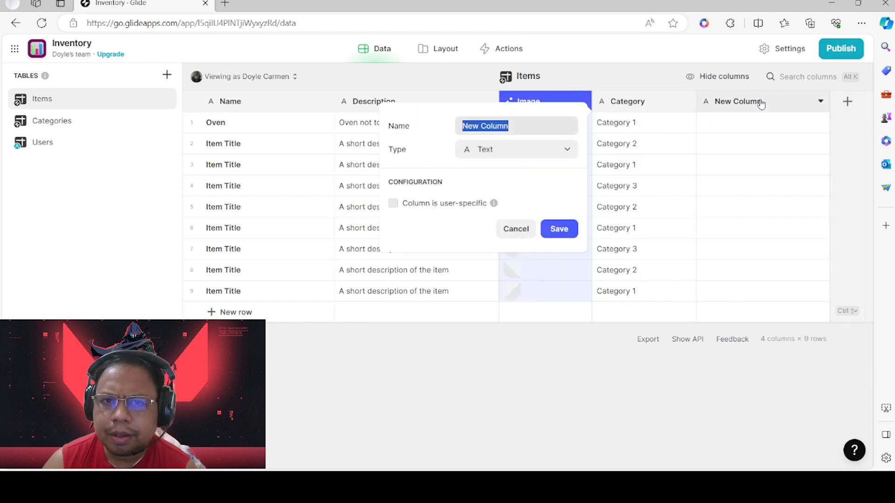
click(695, 174)
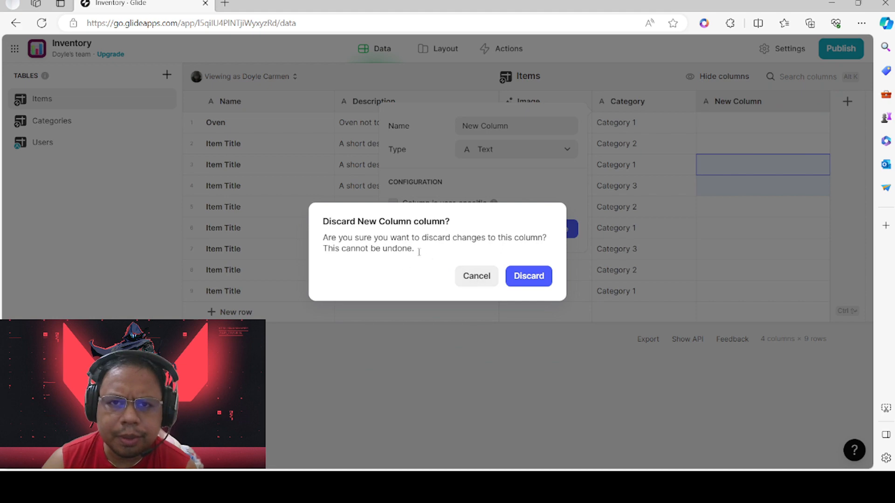
click(511, 273)
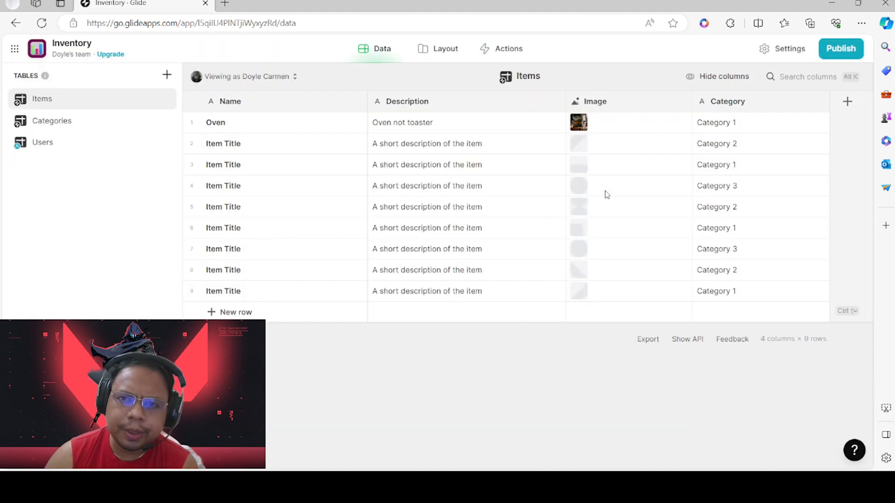
Name row 2 'Rice Cooker' and describe it as 'Rice Cooker Tough Mama'
double_click(255, 142)
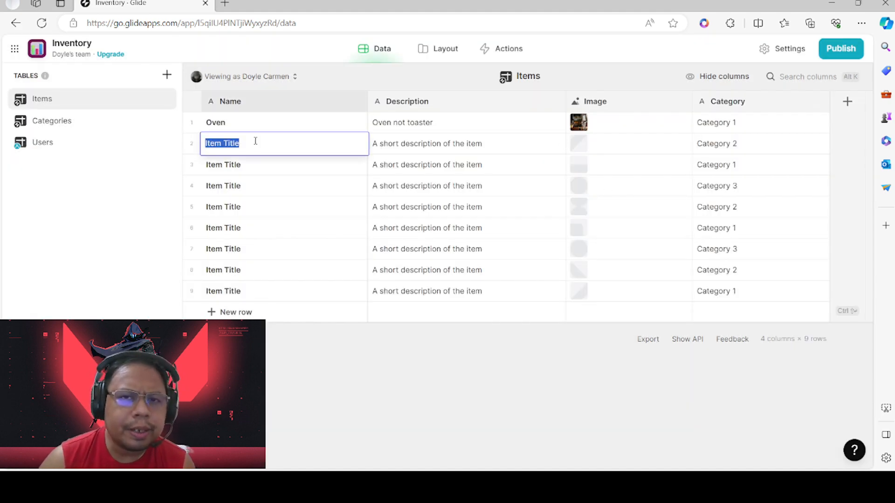
key(BackSpace)
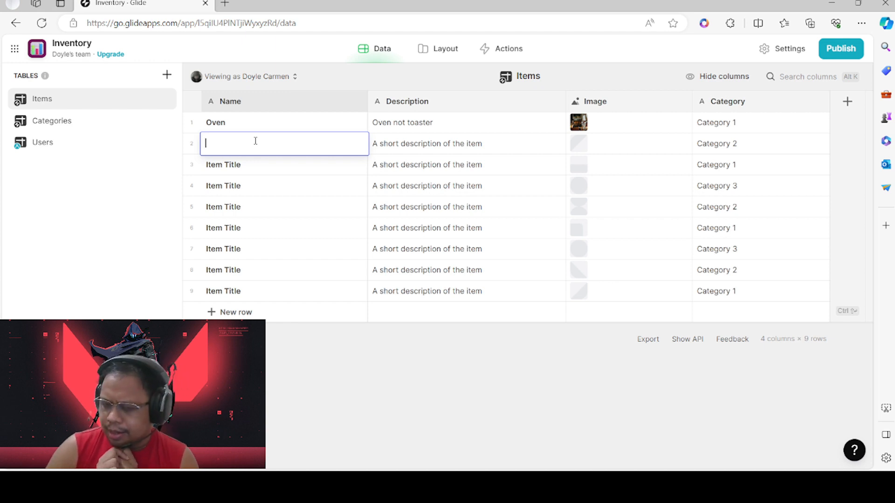
text(ic)
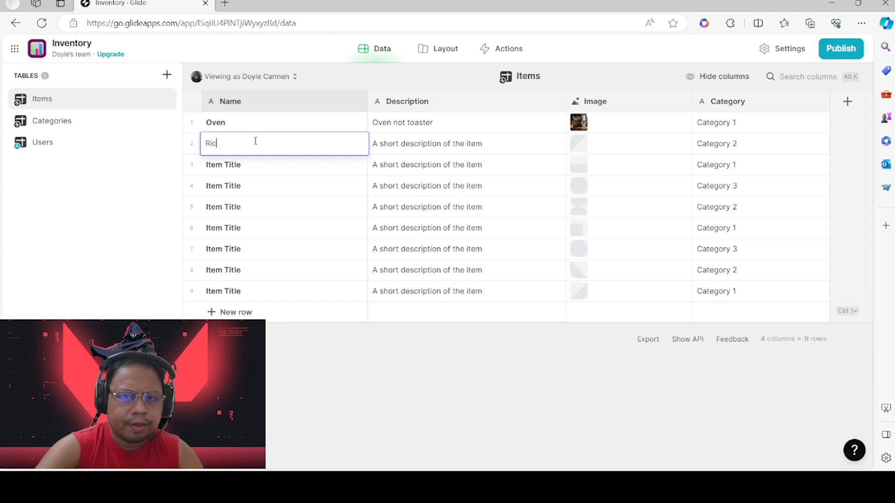
text(e Cooker)
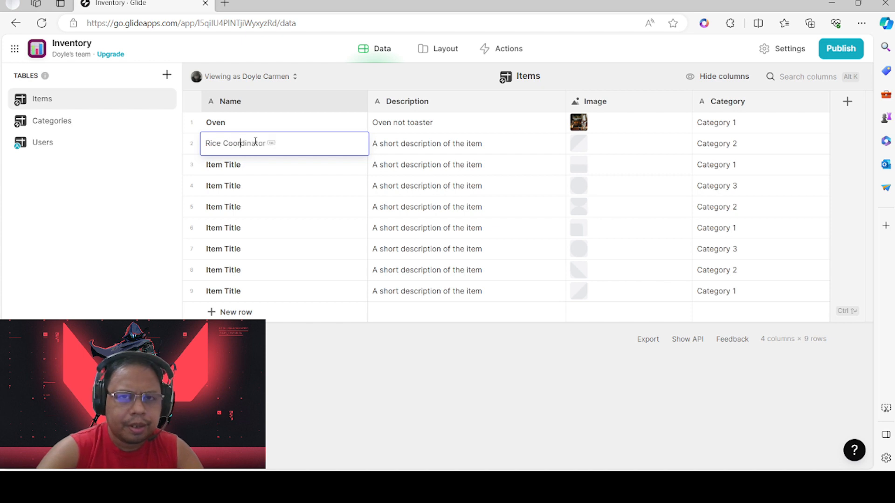
double_click(414, 152)
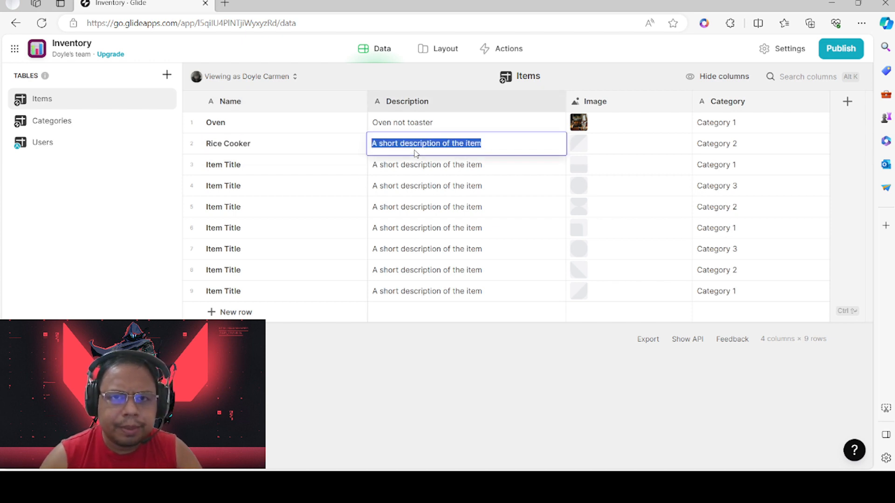
text(Rice )
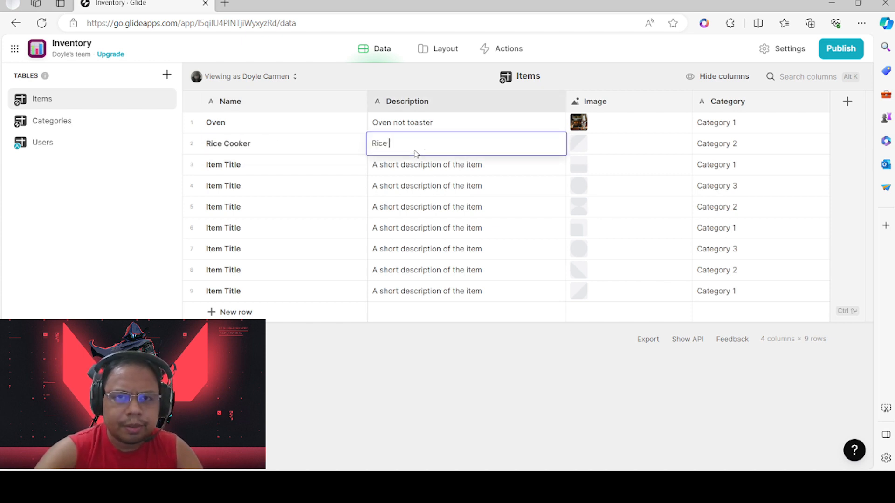
text(Cooker)
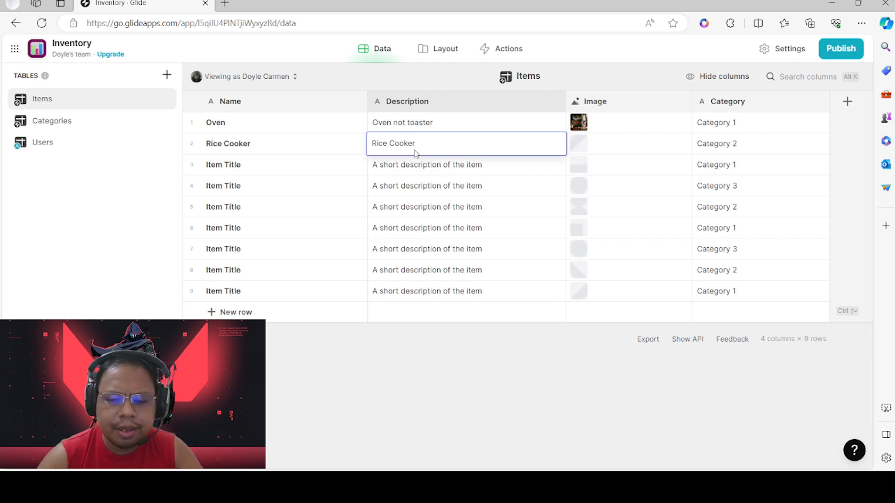
text( Brand)
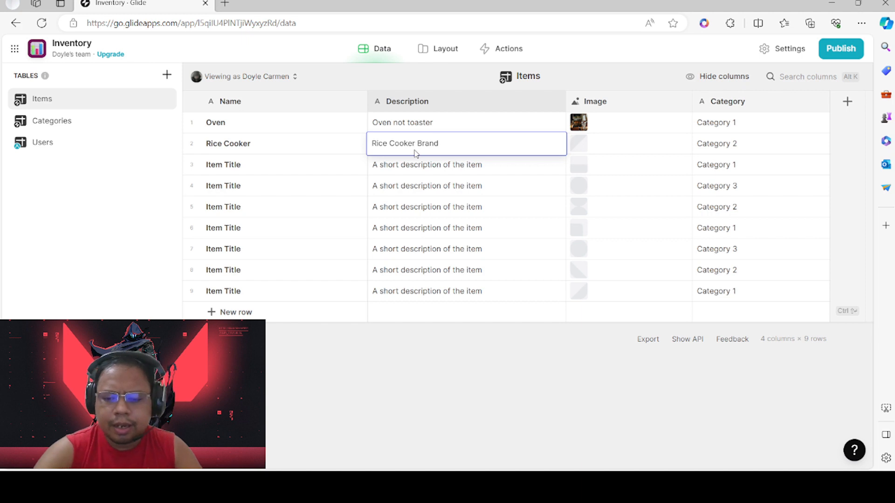
key(BackSpace)
key(BackSpace)
key(BackSpace)
key(BackSpace)
key(BackSpace)
text(Cog)
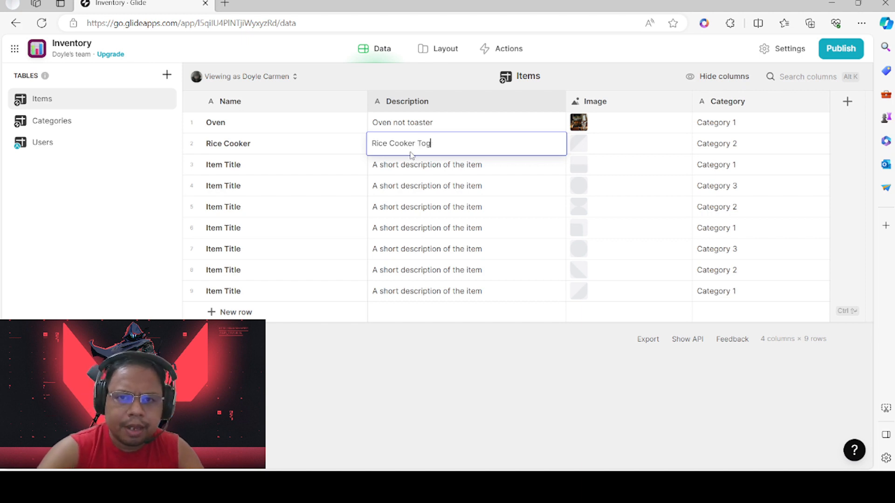
text(gh A)
key(BackSpace)
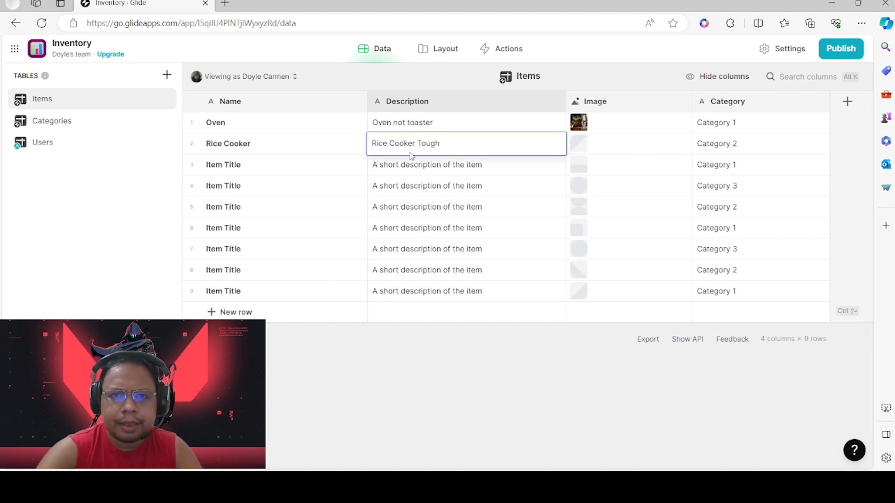
text(MAma)
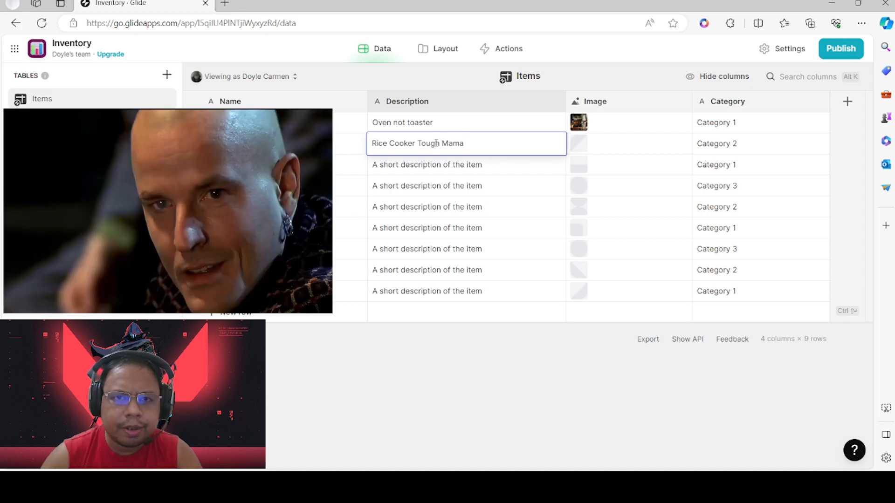
click(442, 127)
Leave the Oven description unchanged and select the Rice Cooker's image cell
double_click(442, 127)
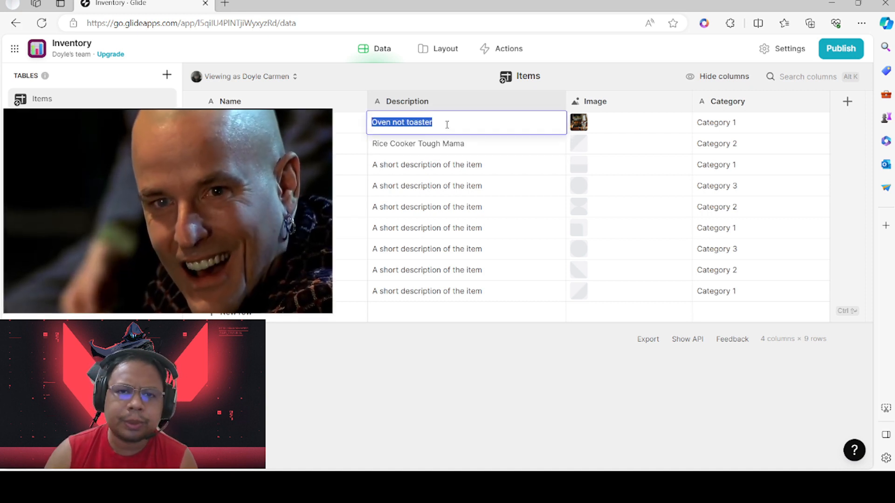
click(446, 124)
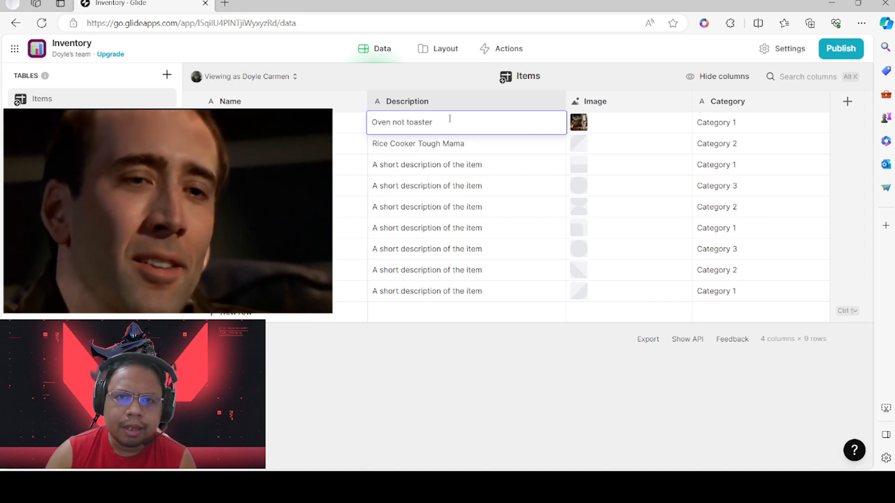
click(477, 146)
click(587, 143)
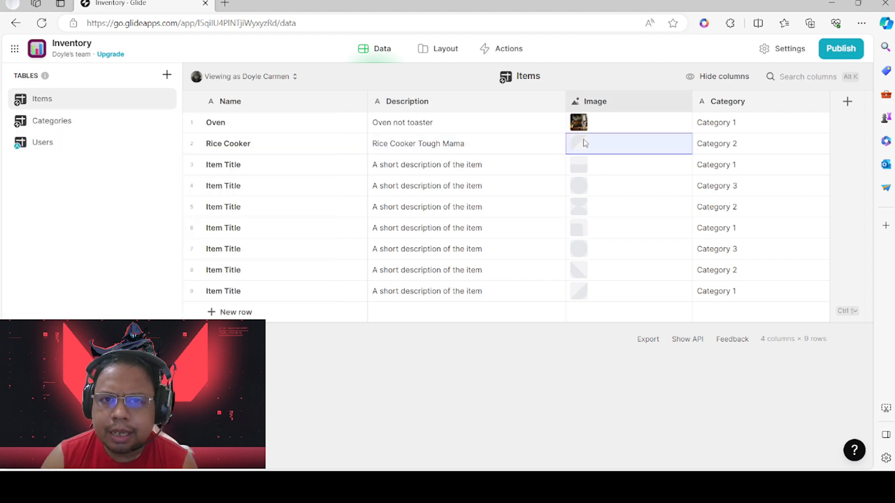
Search stock images for 'rice cooker' and set the plate photo as row 2's image
click(635, 145)
click(785, 153)
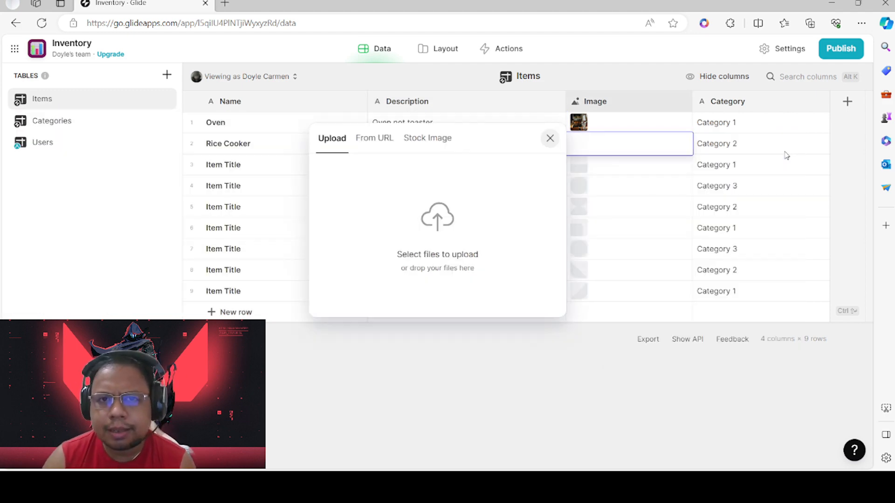
click(429, 141)
drag(396, 176, 319, 176)
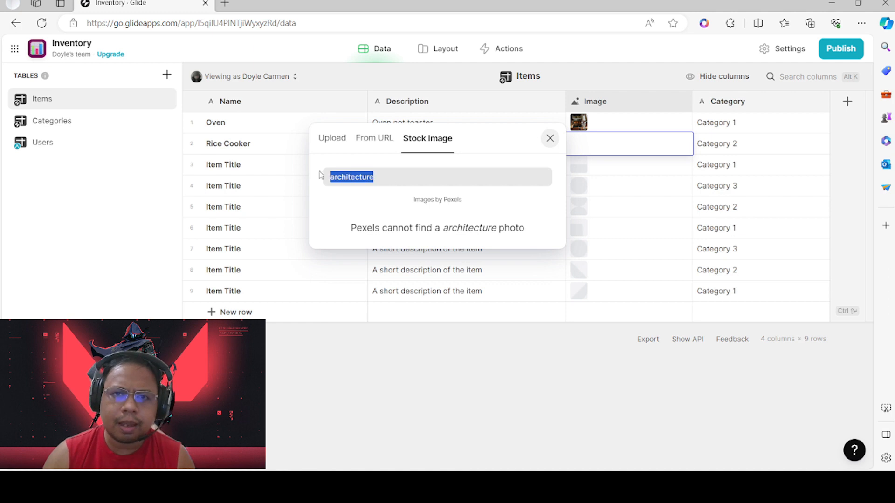
text(rie)
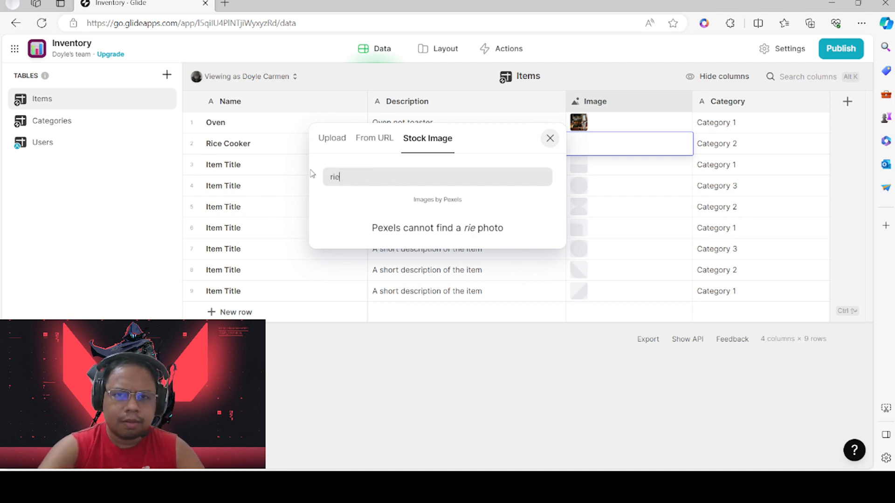
text(e cooker)
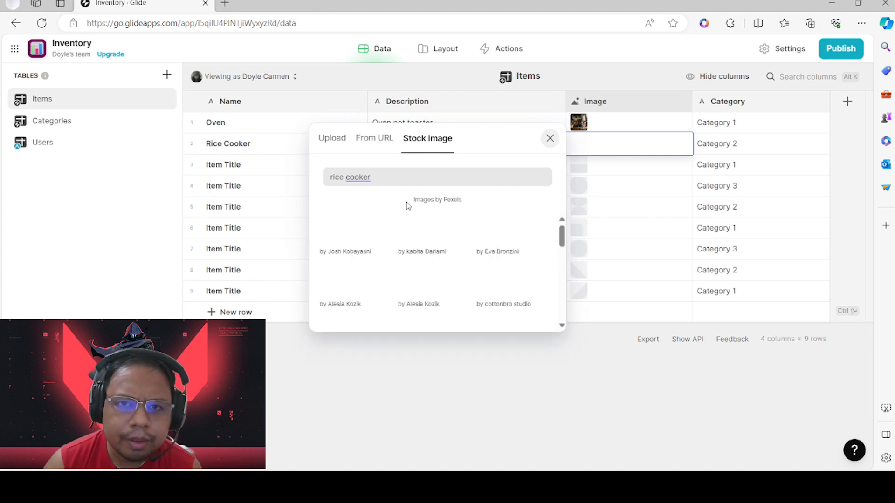
scroll(430, 231, down, 3)
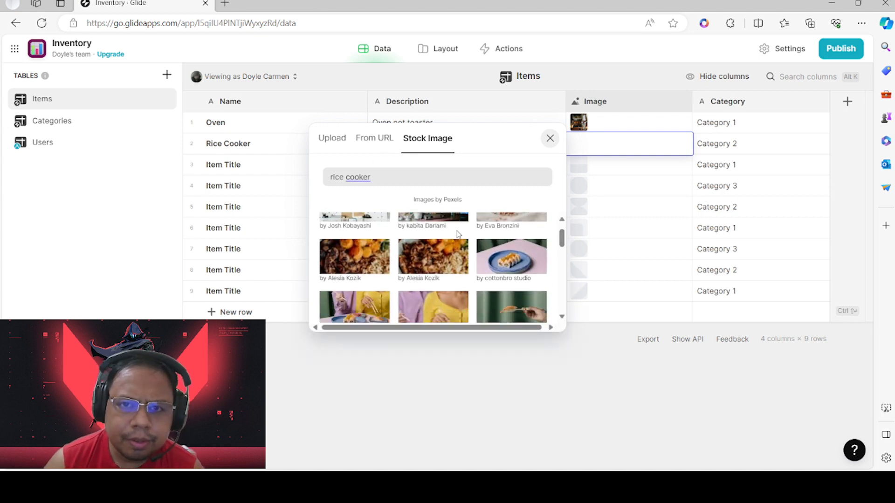
drag(562, 264, 560, 227)
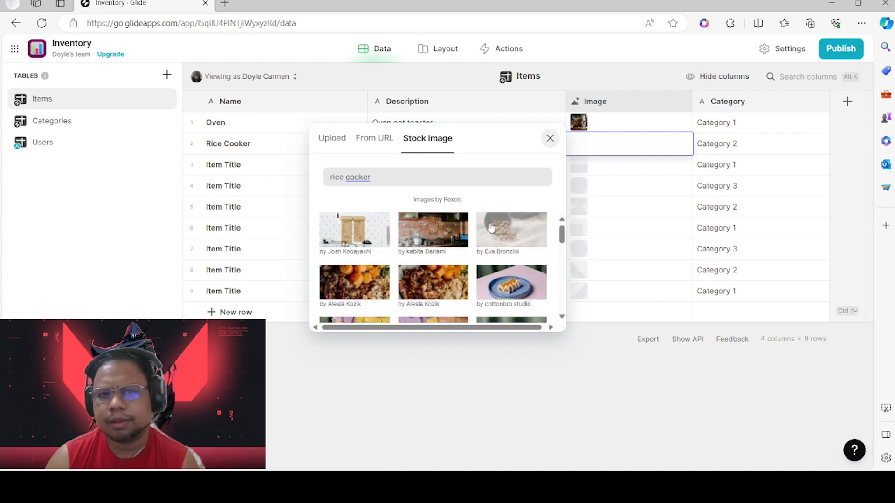
scroll(508, 276, down, 2)
scroll(508, 276, down, 5)
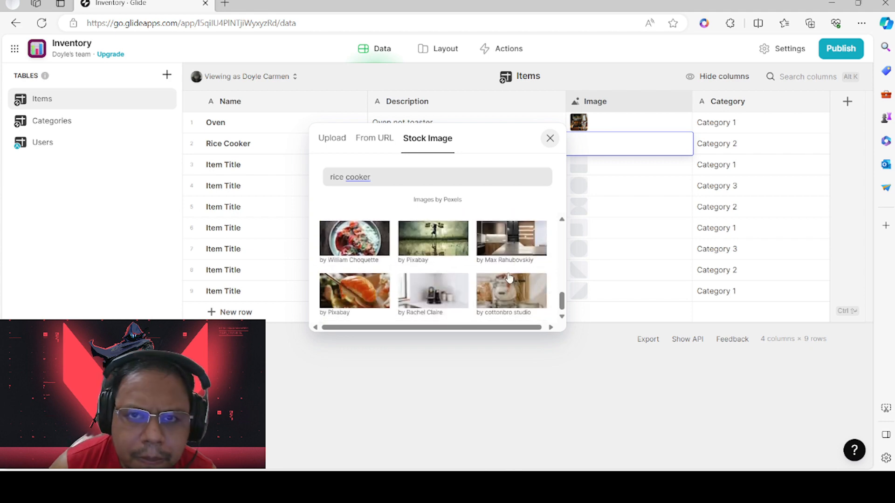
scroll(410, 265, up, 6)
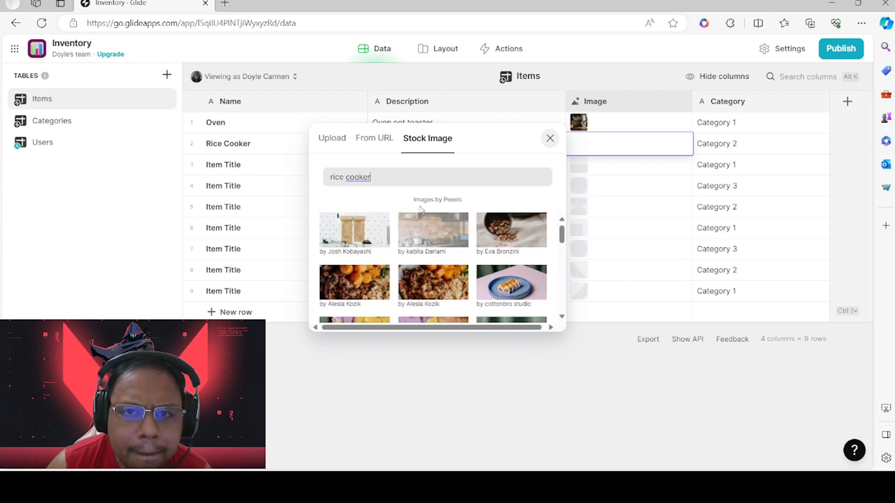
click(509, 288)
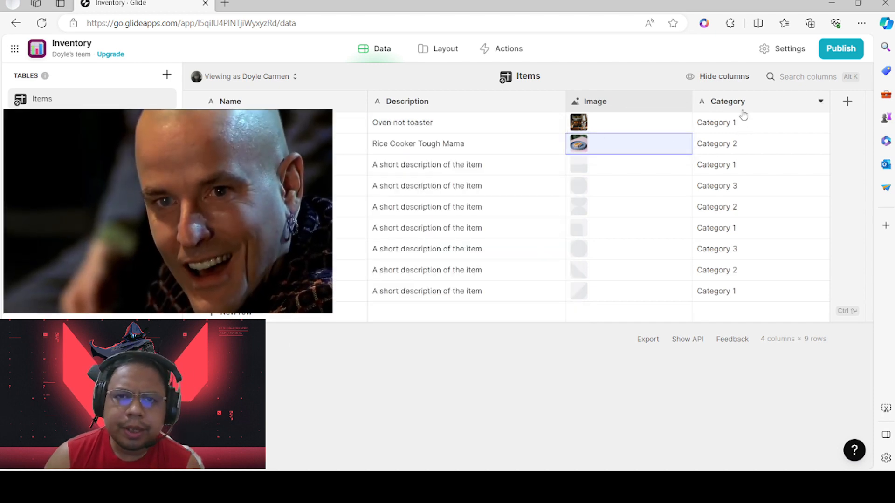
Check the Categories table and assign Category 1 to the Rice Cooker row
click(757, 122)
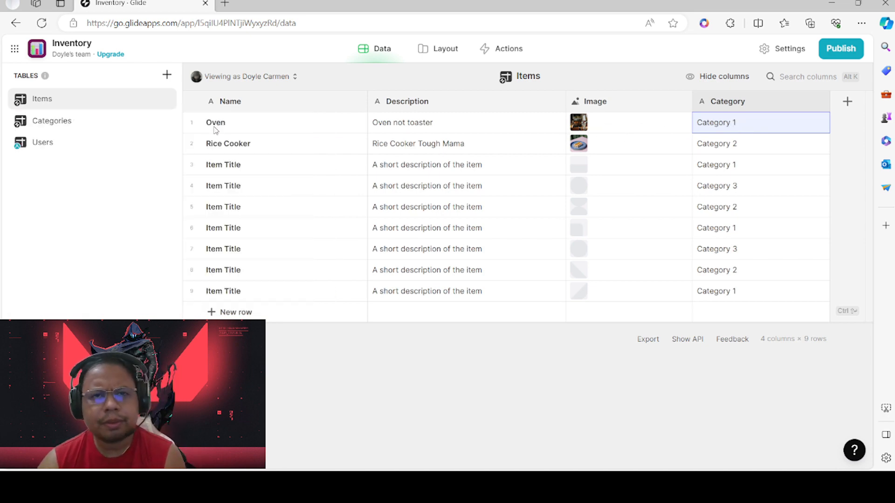
click(60, 122)
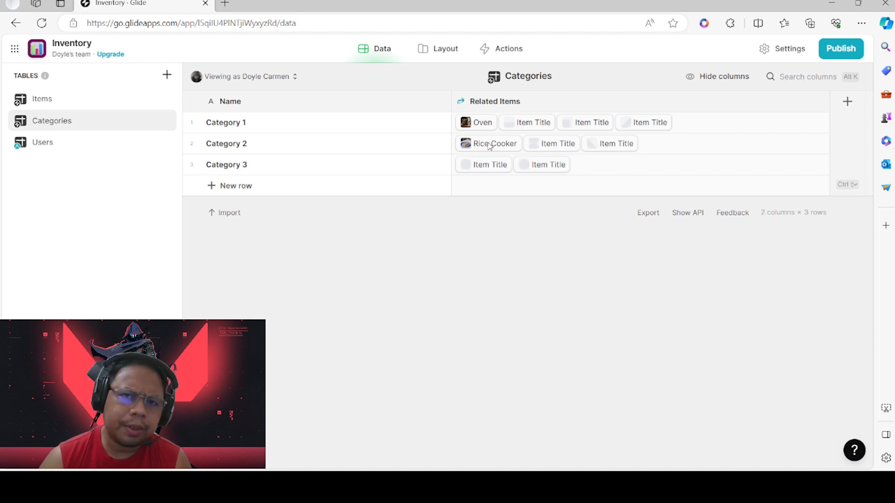
click(76, 107)
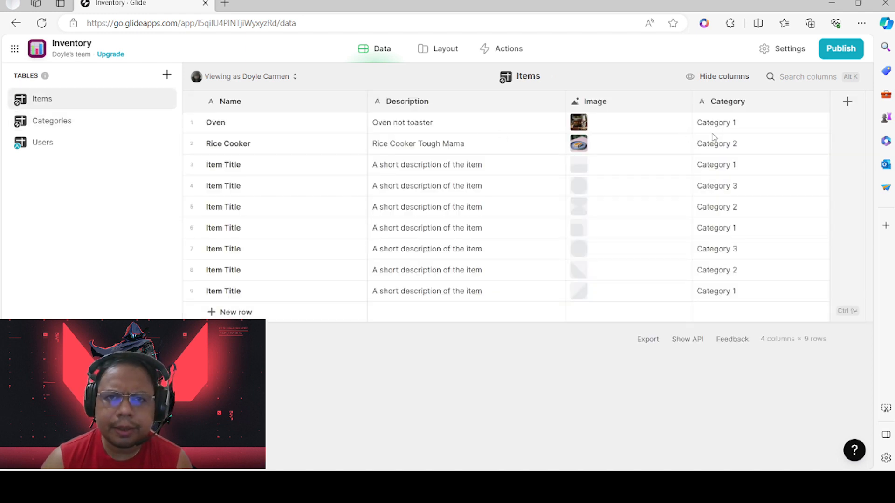
click(764, 146)
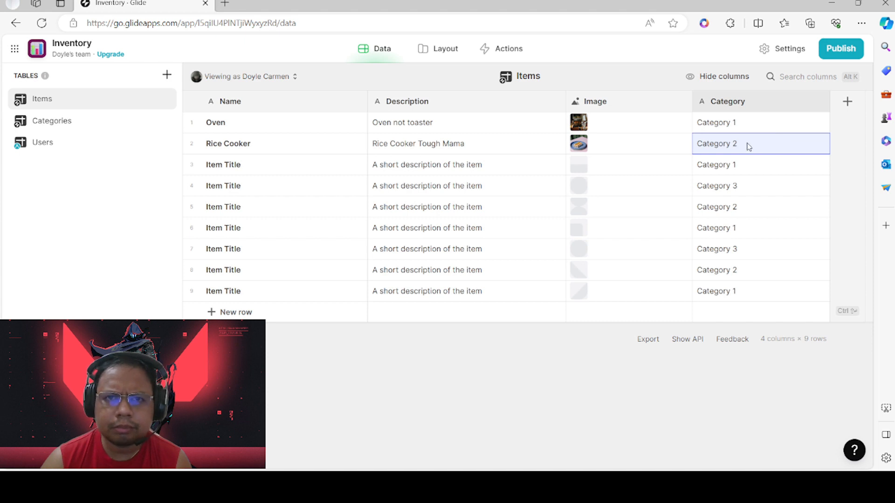
double_click(748, 146)
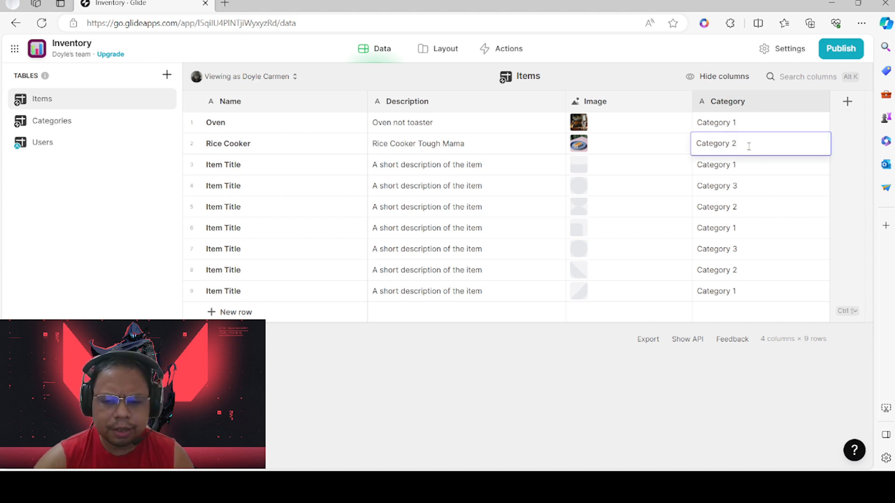
key(Return)
click(755, 142)
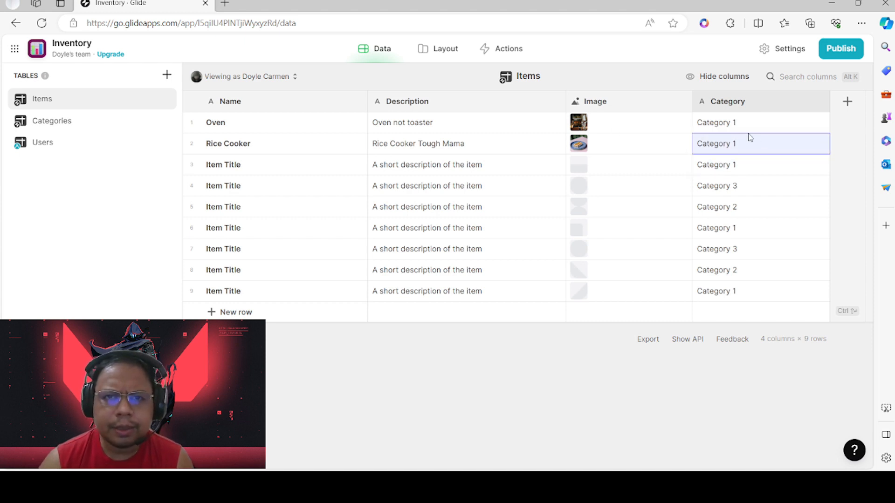
Rename Category 1 to 'For Cooking' in the Categories table
click(62, 128)
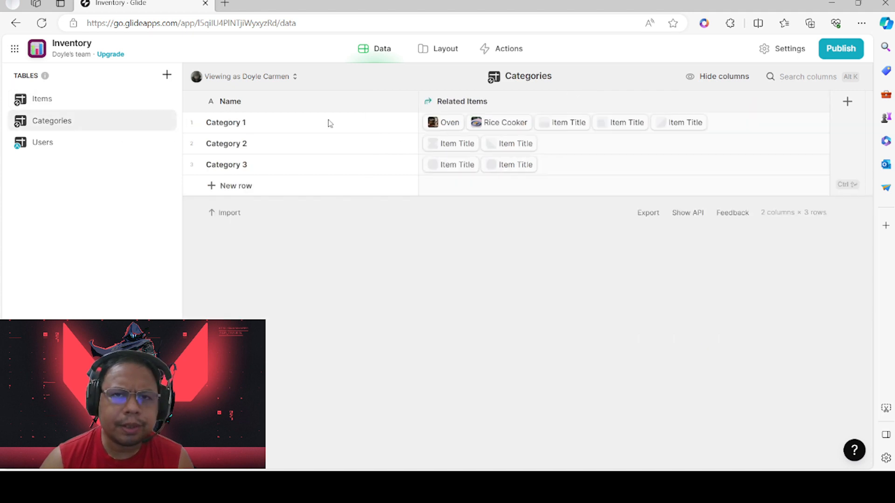
double_click(236, 122)
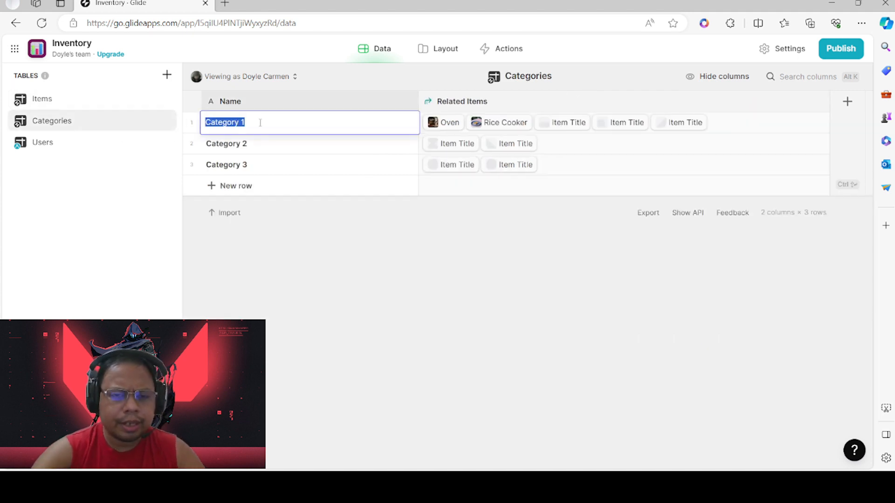
text(CFor Cooking)
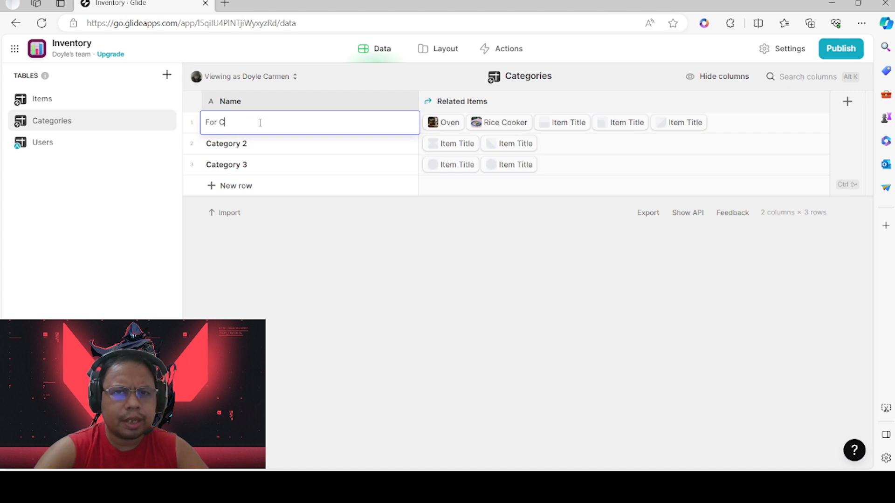
click(272, 143)
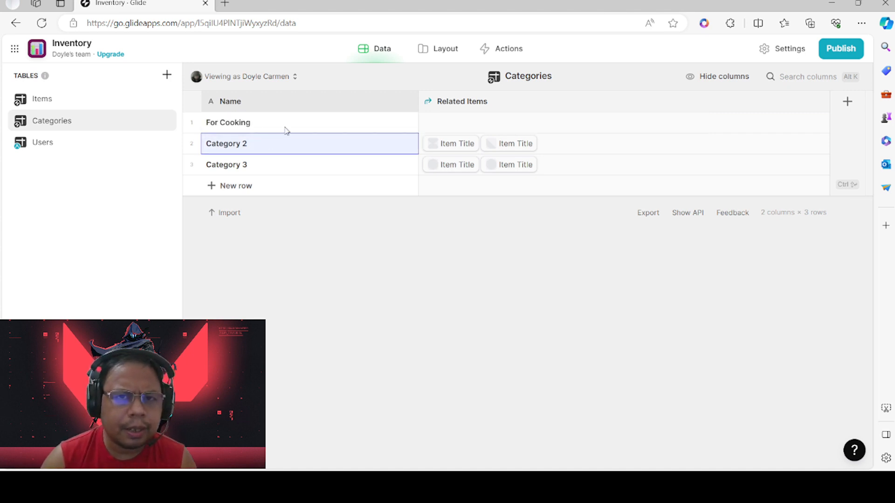
click(286, 127)
click(67, 109)
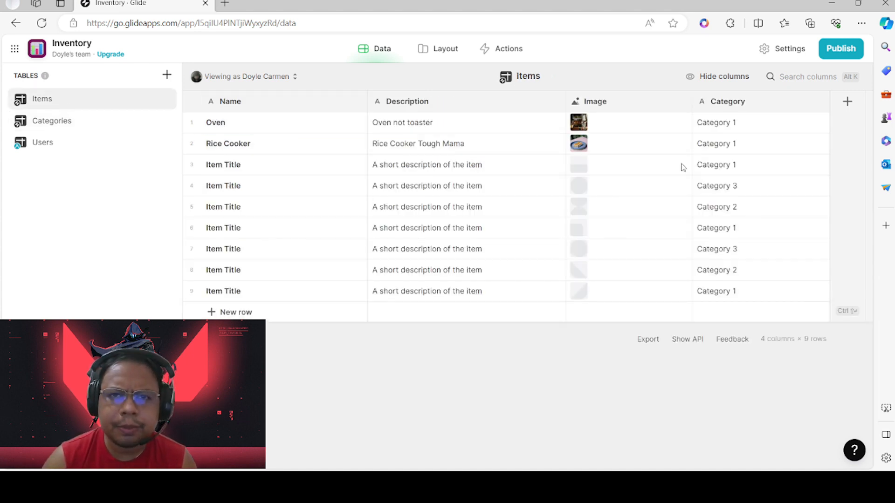
Set both the Oven and Rice Cooker categories to For Cooking
click(731, 134)
click(730, 134)
text(For Cooking)
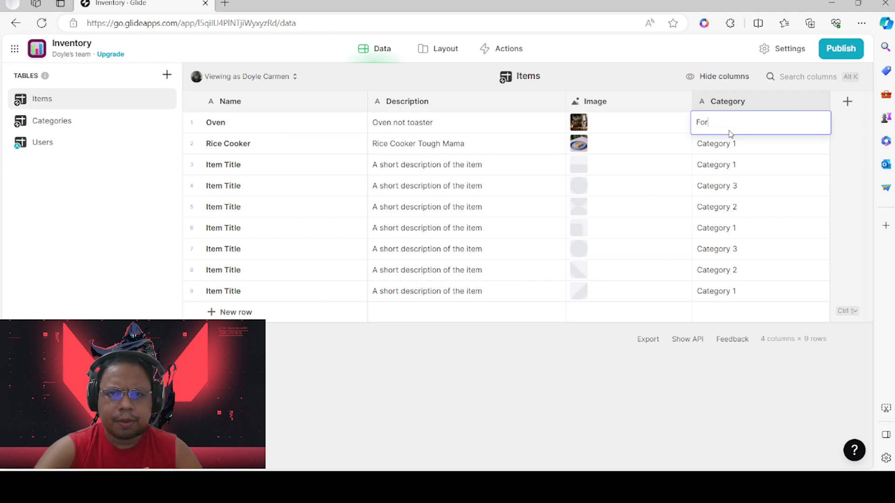
double_click(730, 145)
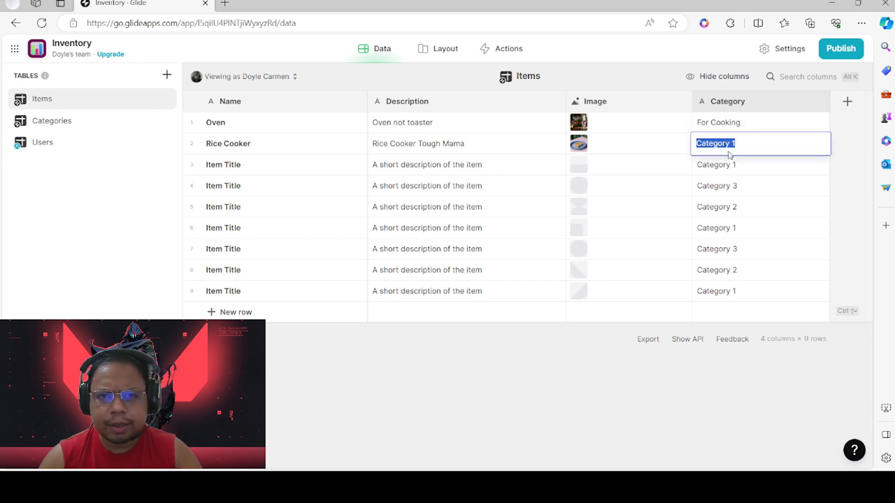
text(Co)
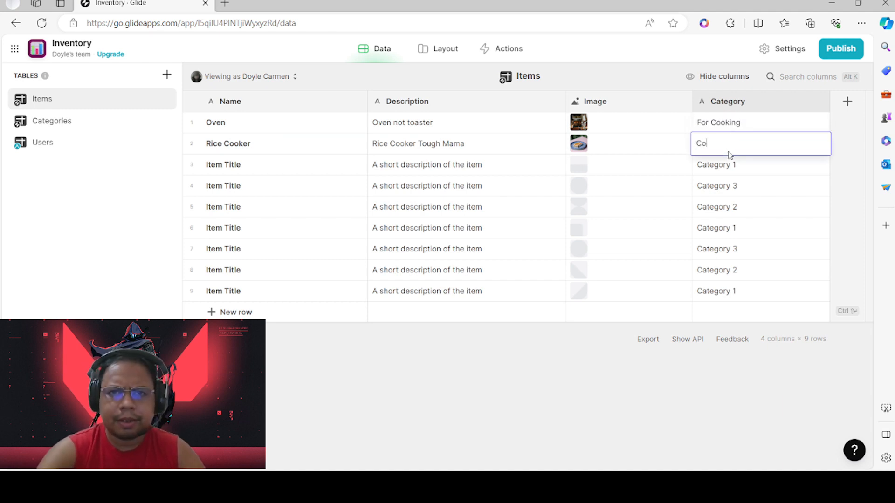
key(BackSpace)
key(BackSpace)
text(For Cooking)
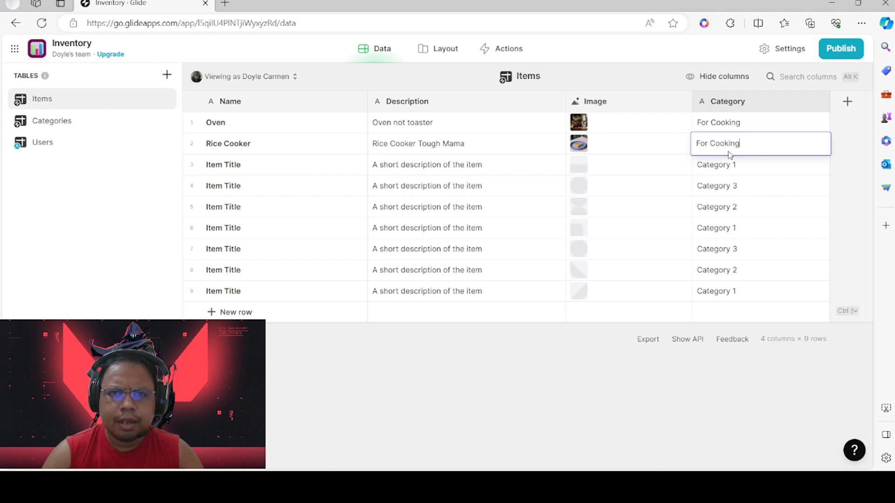
key(Return)
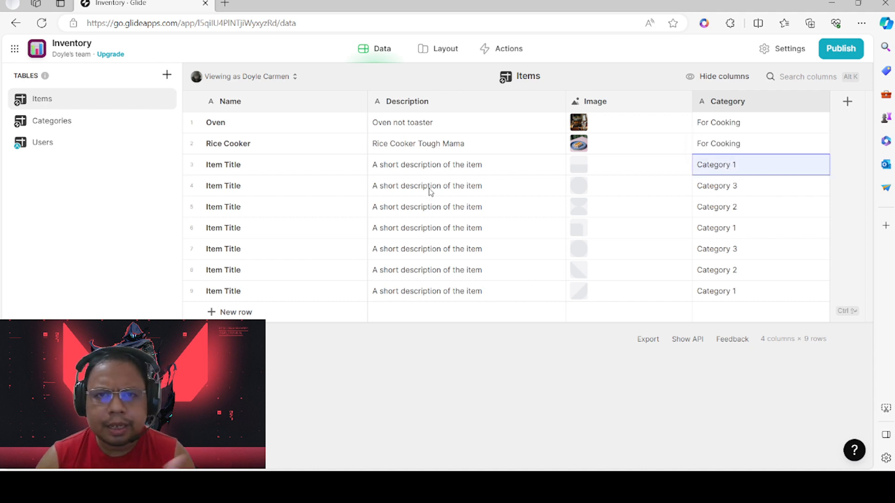
Rename row 3's placeholder item to 'Stationary Bike'
double_click(236, 168)
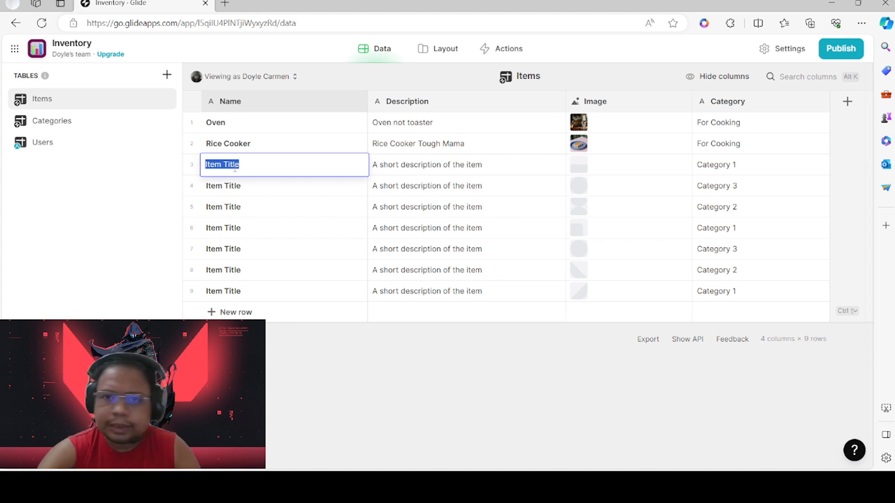
text(Staic)
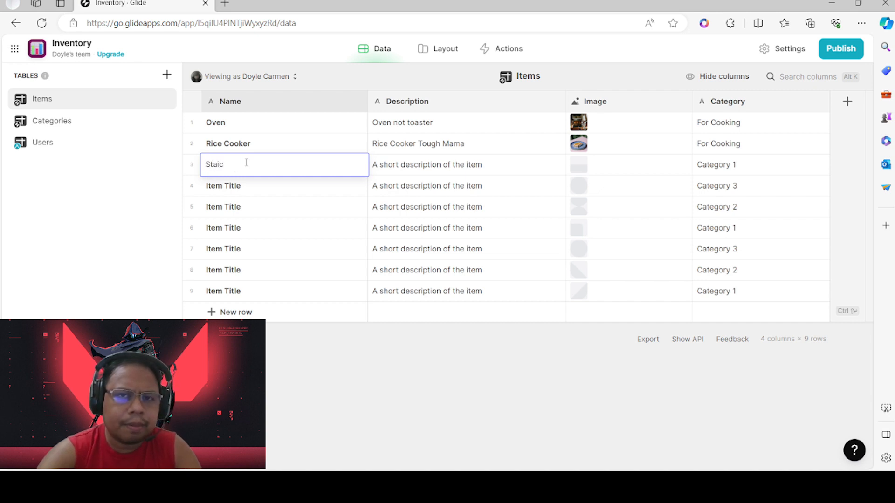
text(c)
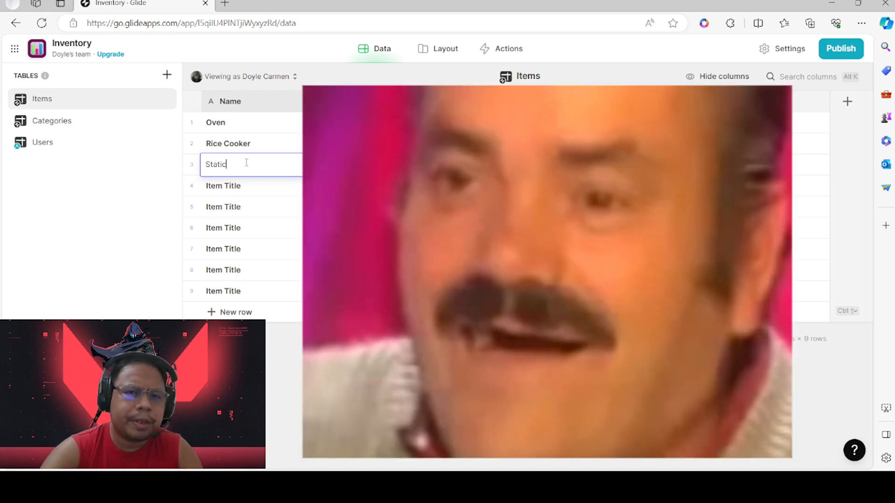
text(B)
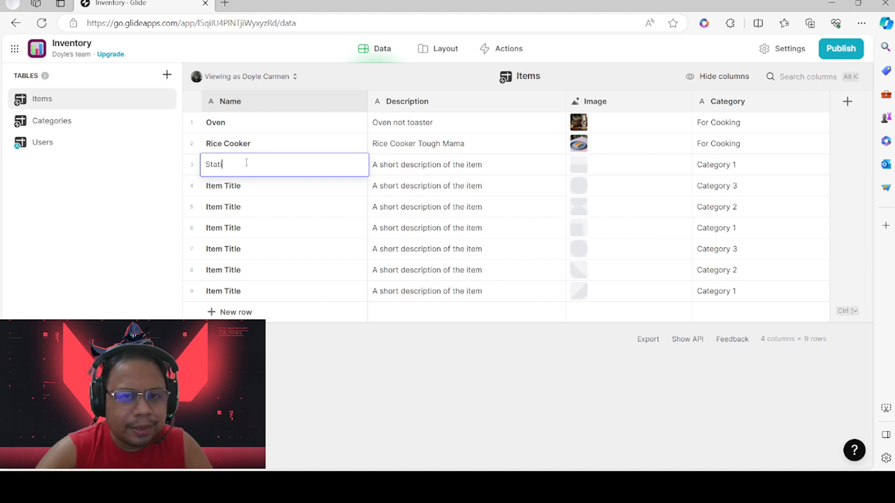
text(onar)
key(BackSpace)
key(BackSpace)
key(BackSpace)
key(BackSpace)
text(onar)
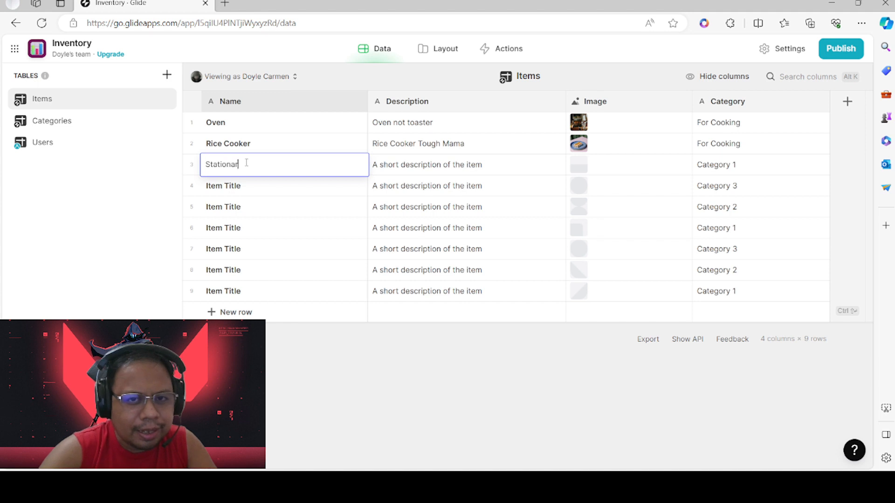
text(y Bike)
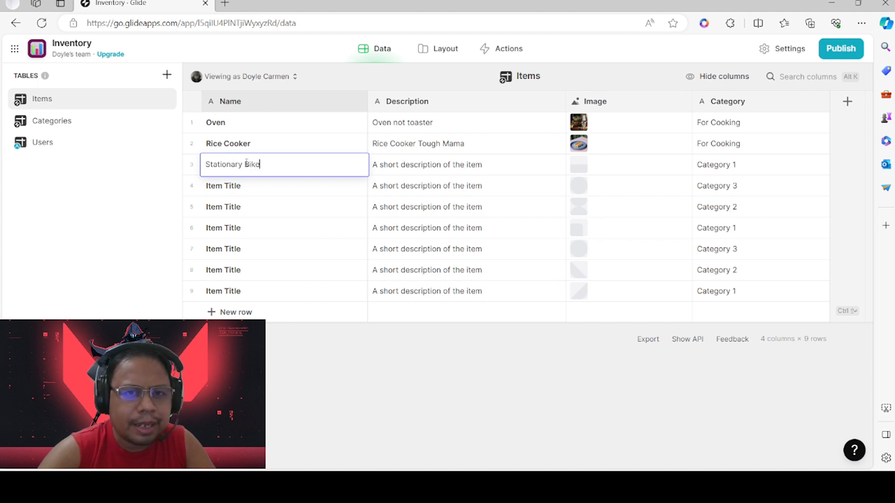
Describe row 3 as 'A bike which is not moving' and set its category to For Exercise
double_click(414, 169)
text(B)
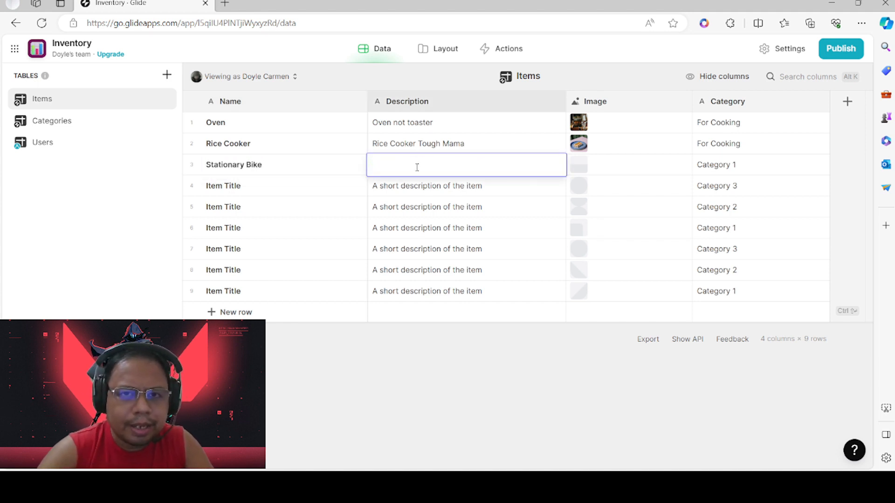
text(Abk)
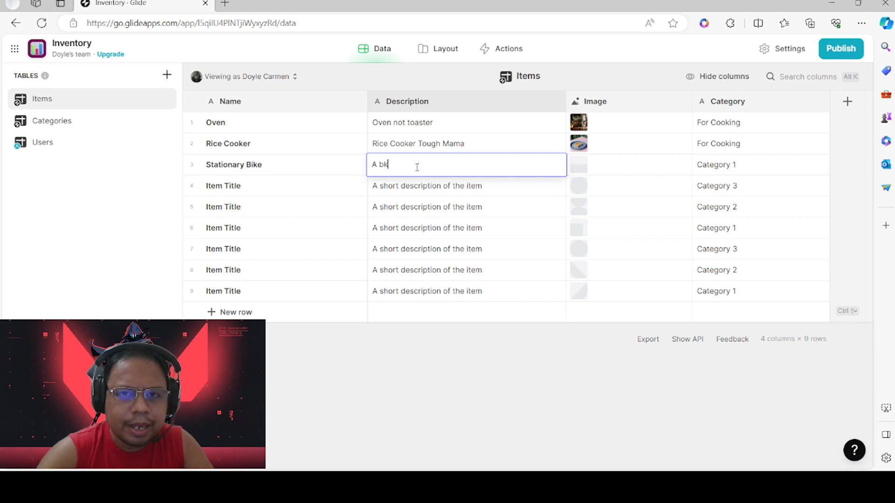
key(BackSpace)
text(ike which is not )
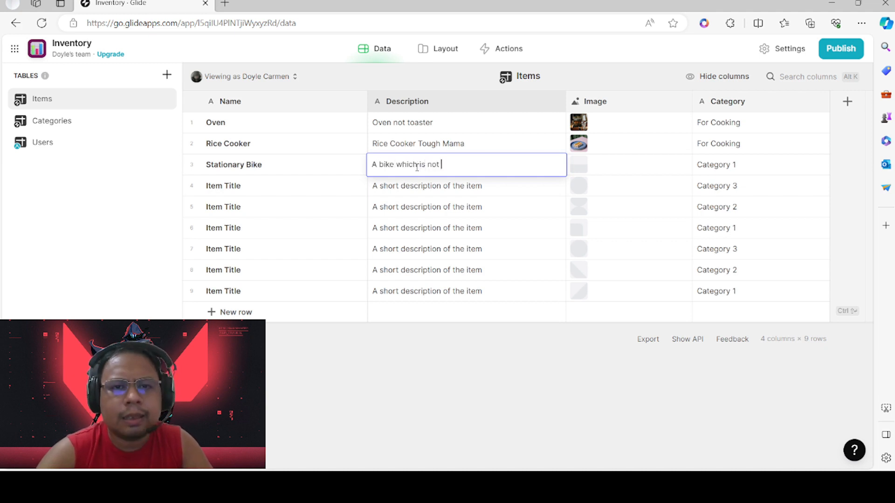
text(moving)
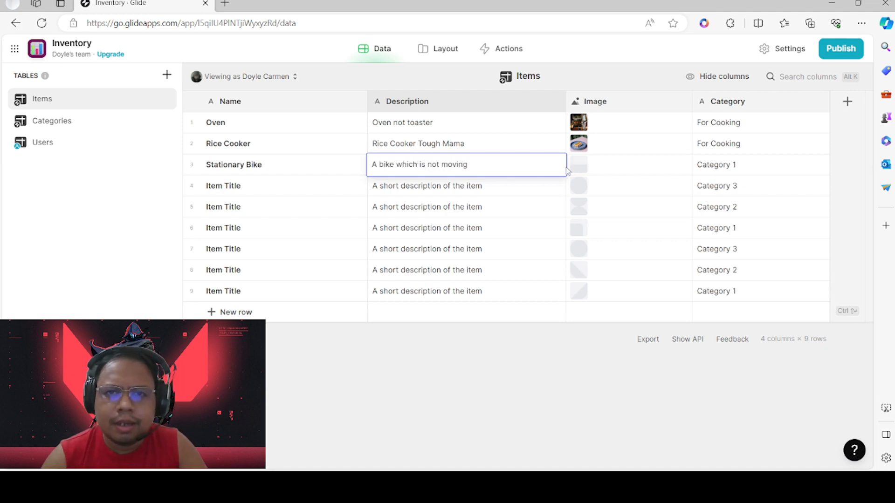
click(597, 167)
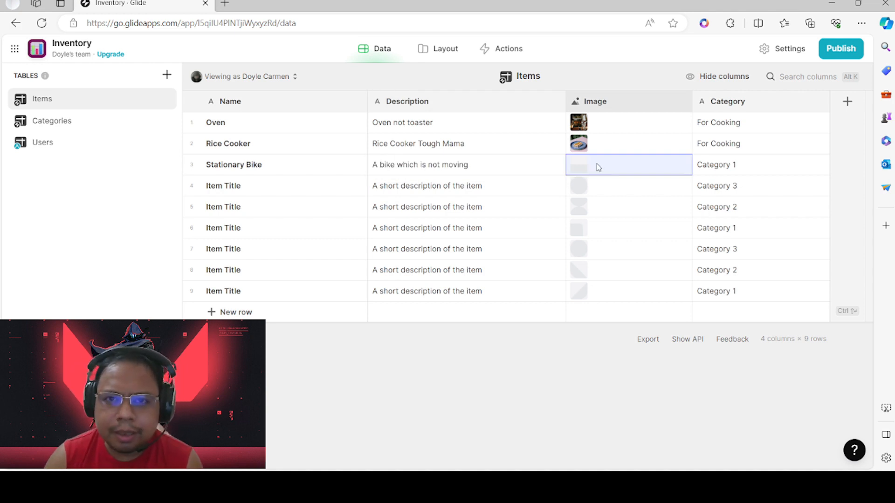
double_click(730, 168)
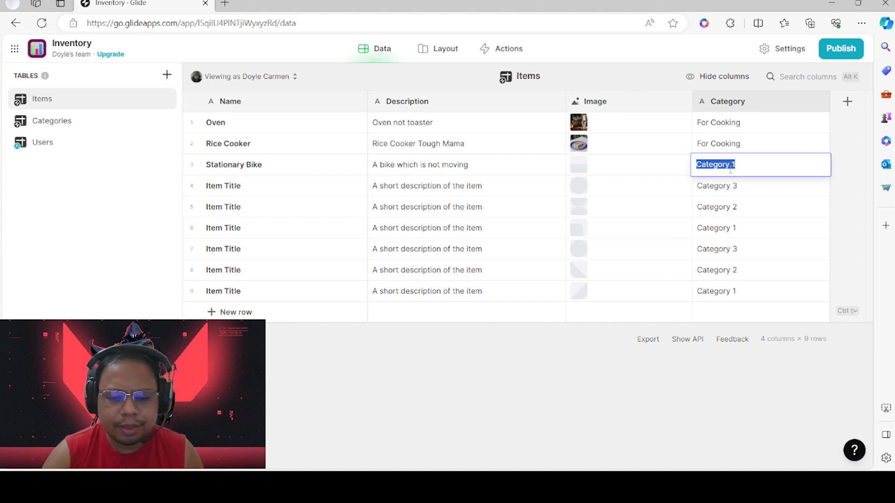
text(Foo)
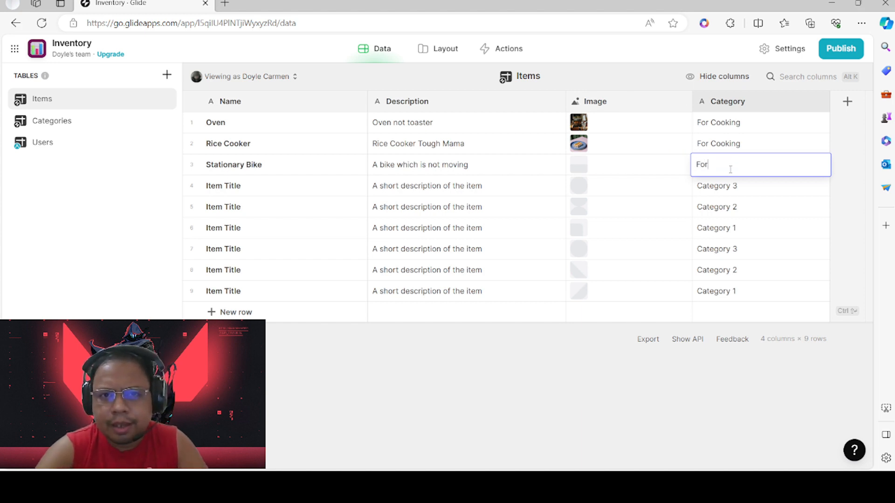
text( Exercise)
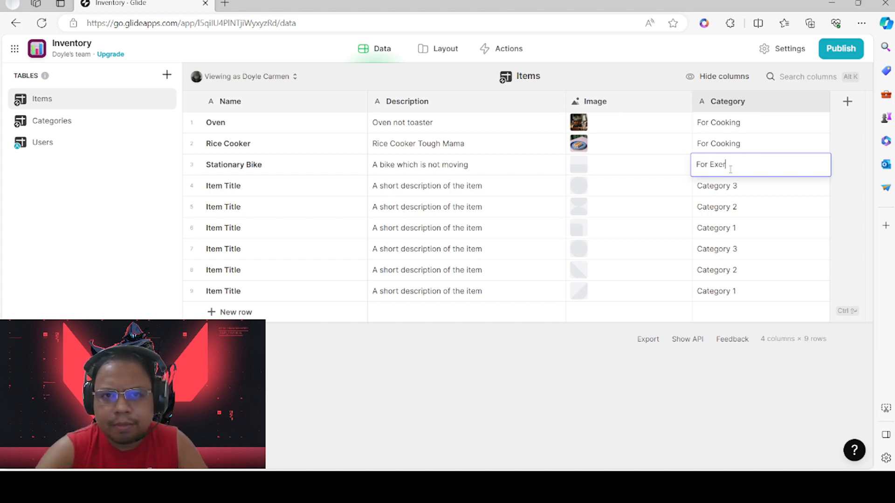
click(741, 184)
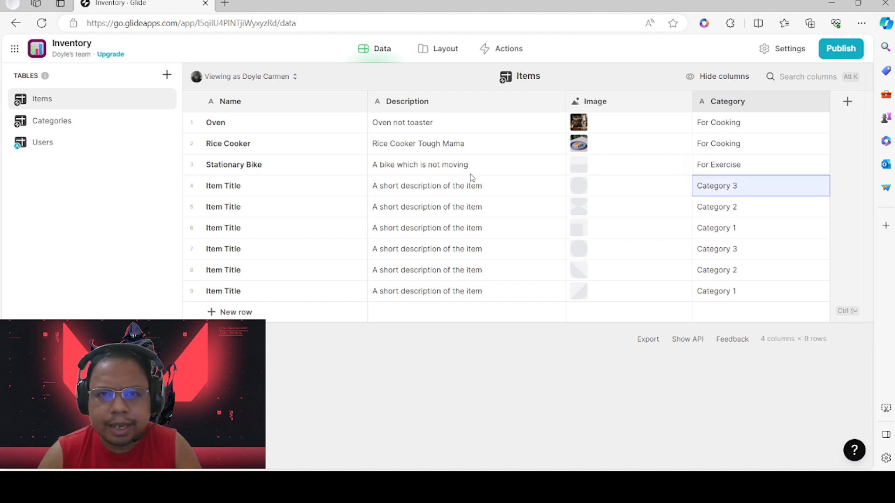
Name row 4 'Threadmill' with the description 'Lakad lakad sa bahay'
double_click(253, 183)
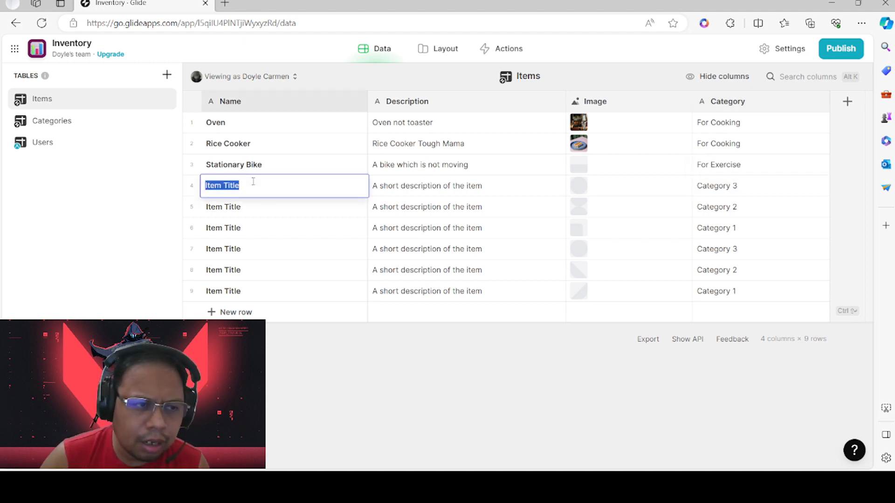
text(Threadmill)
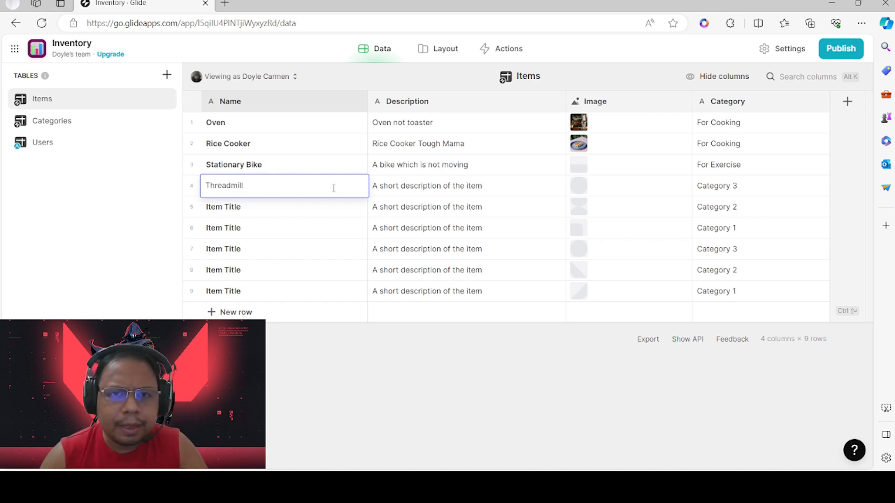
click(427, 185)
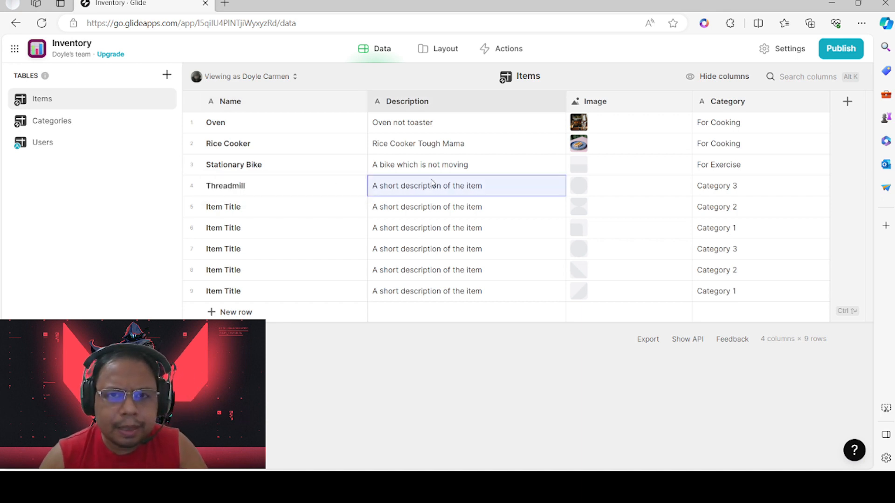
double_click(428, 186)
text(Lka)
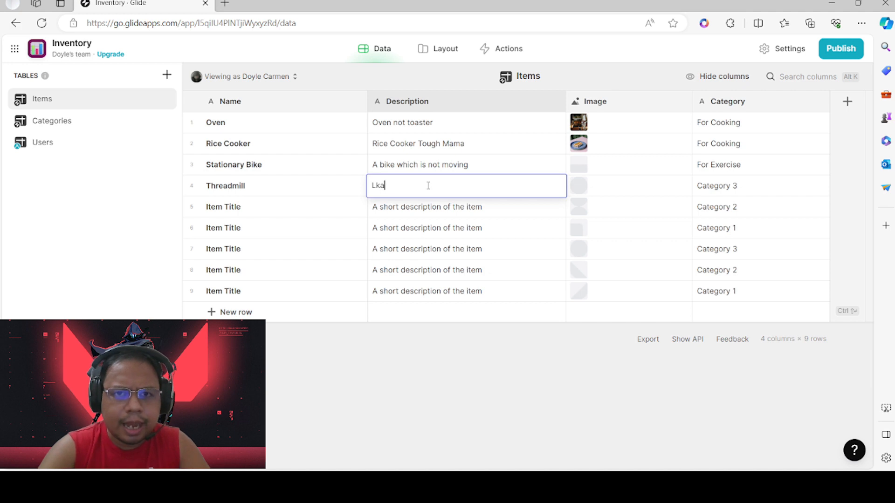
key(BackSpace)
key(BackSpace)
text(ad lak)
key(BackSpace)
key(BackSpace)
text(kad lak)
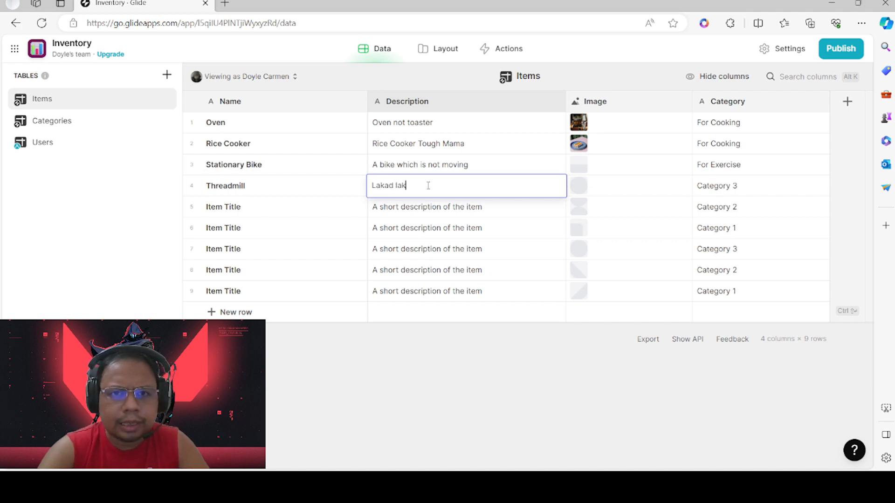
text(ad sa bahay)
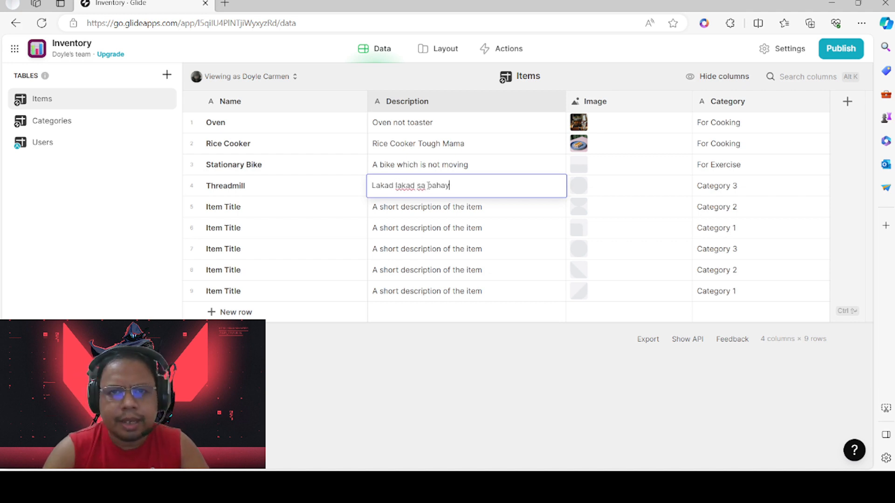
Set Threadmill's category to For Exercise
double_click(709, 186)
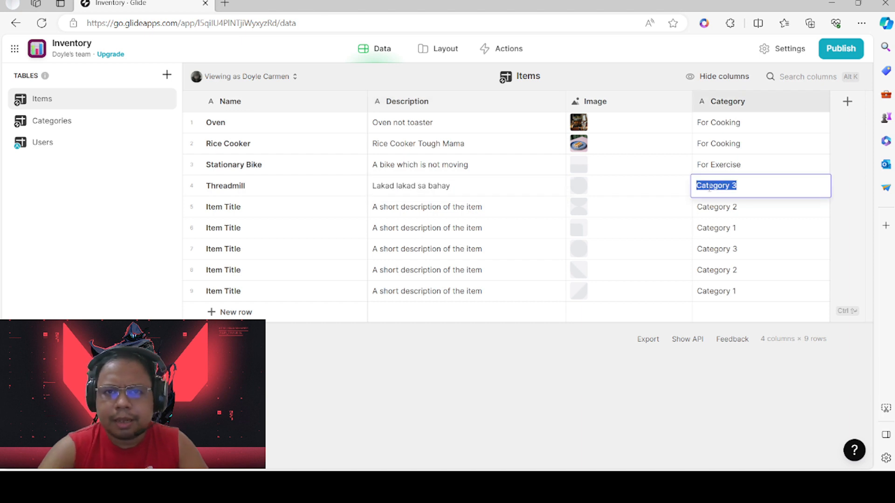
text(For Exercise)
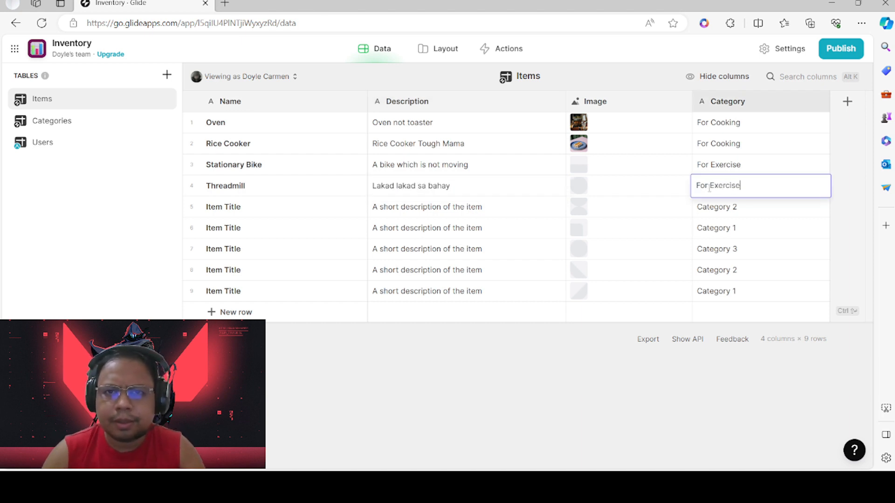
key(Return)
click(753, 190)
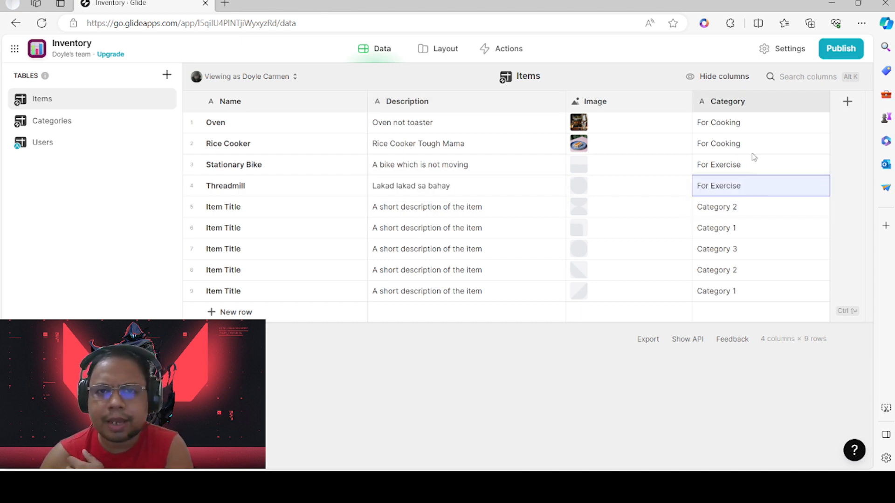
Check placeholder rows 5–9 in the Items table, then clear that selection
click(191, 206)
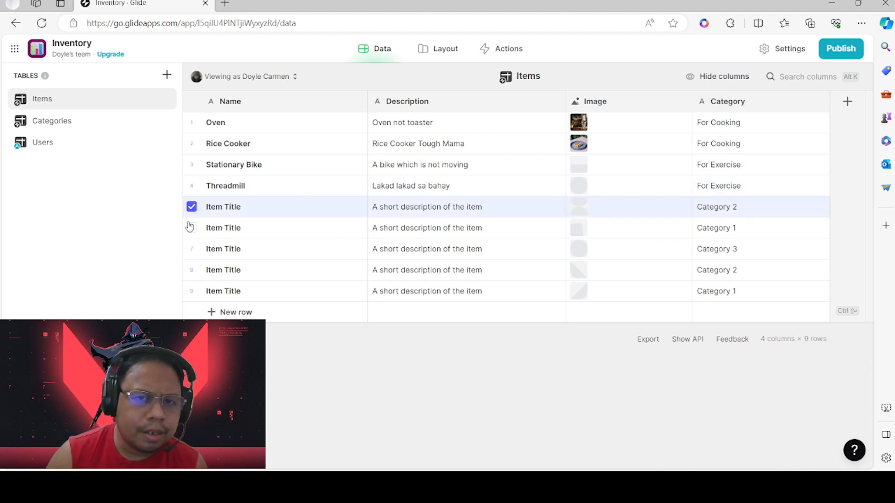
click(192, 227)
click(191, 249)
click(192, 270)
click(192, 291)
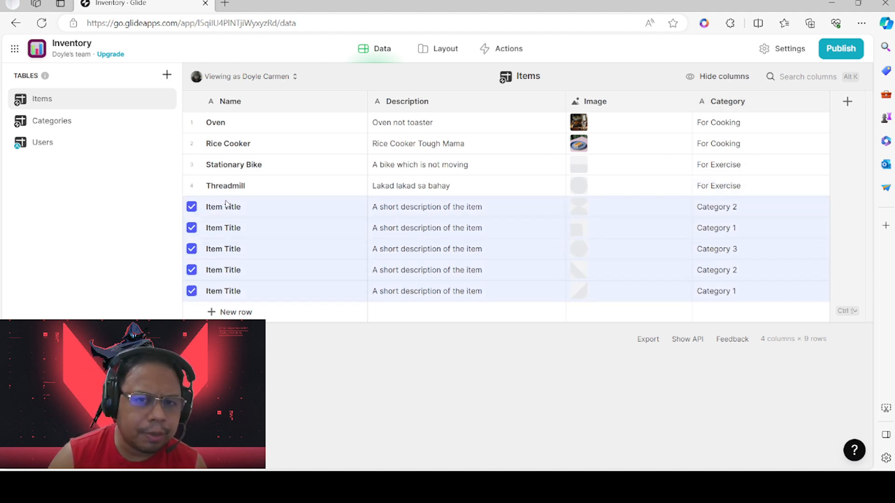
click(191, 228)
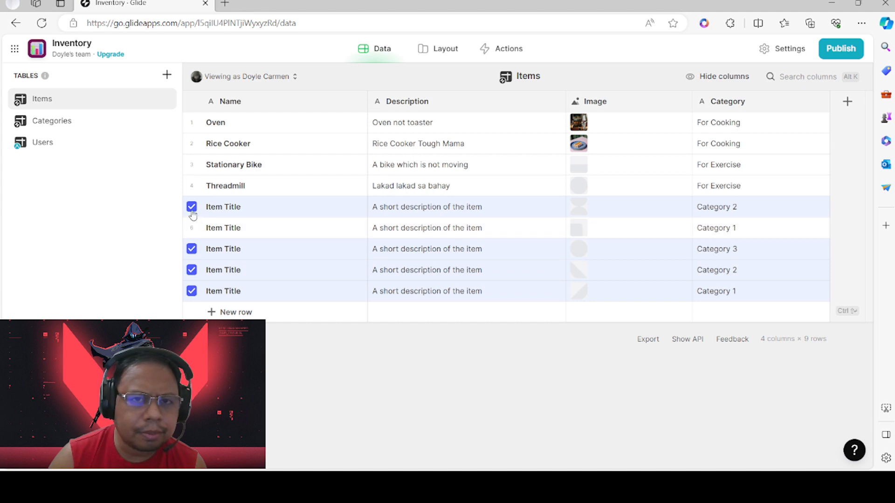
click(192, 206)
click(193, 226)
click(192, 206)
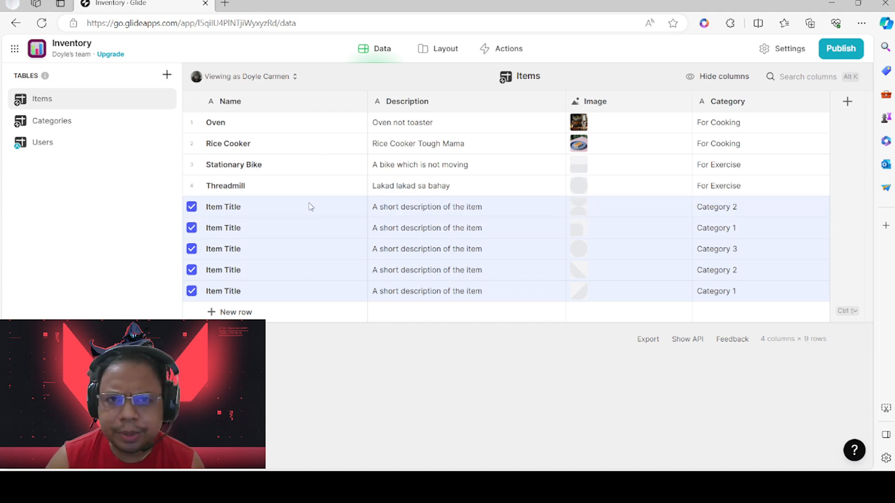
click(297, 207)
Leave row 5 deselected and switch to the Categories table
click(191, 206)
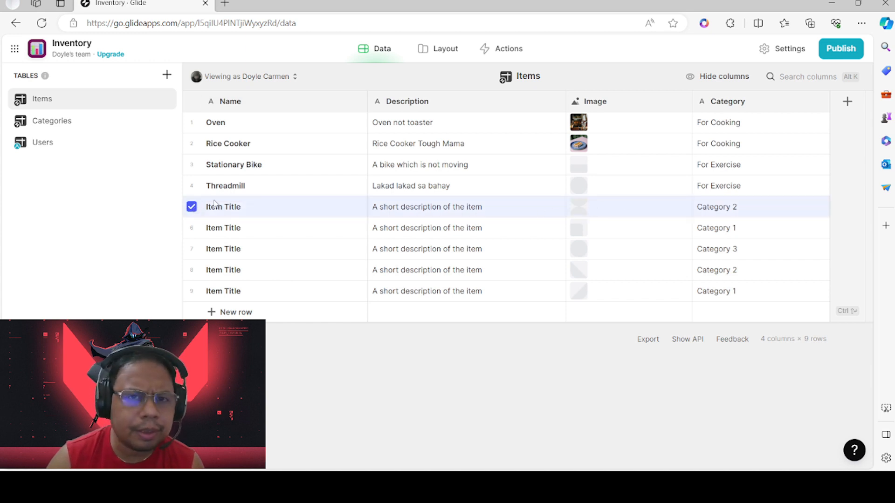
click(192, 206)
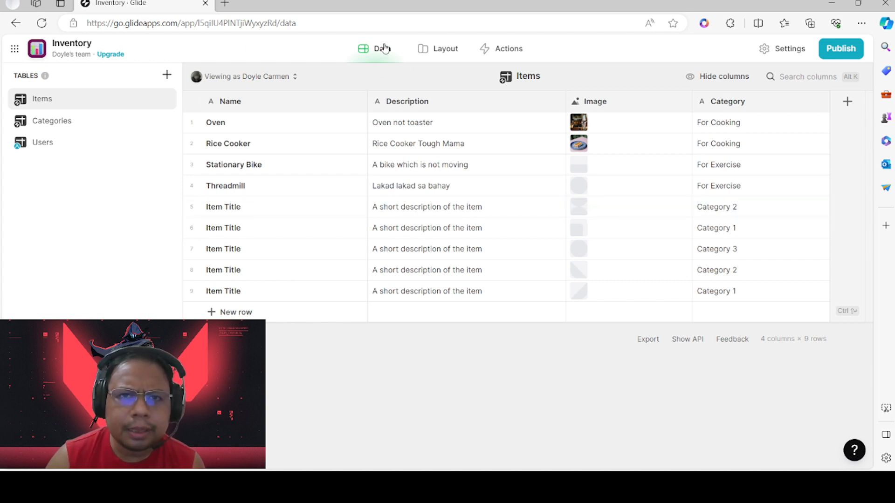
click(192, 208)
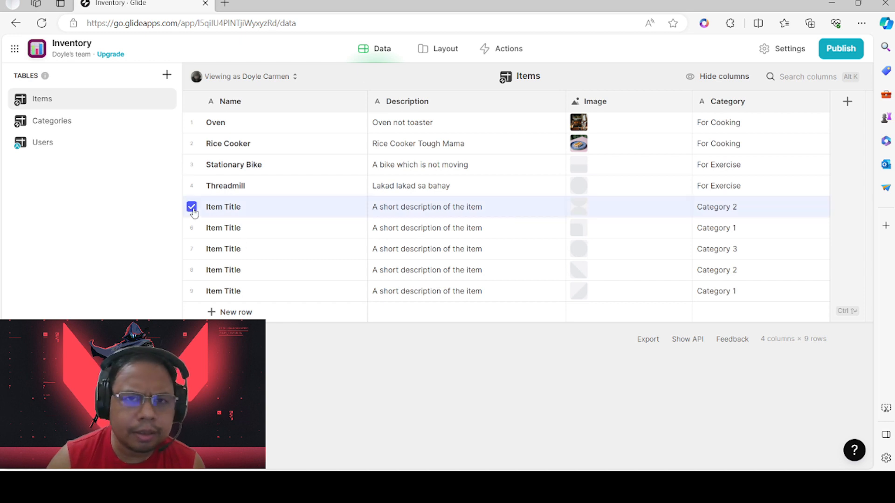
click(192, 208)
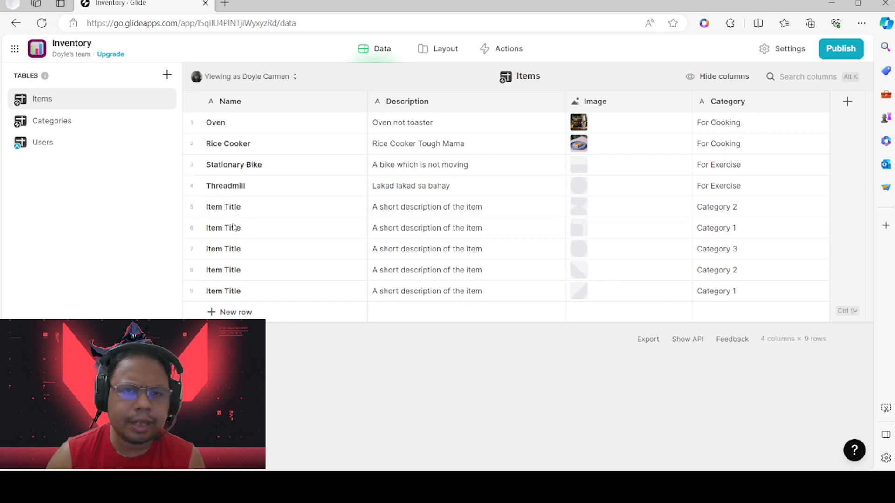
click(55, 123)
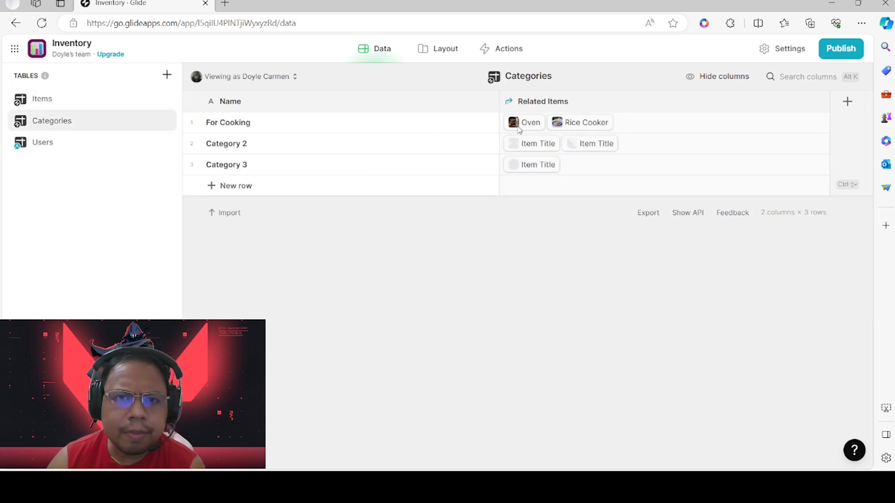
Rename Category 2 to 'For Exercise', then switch to the Users table
click(242, 143)
click(277, 144)
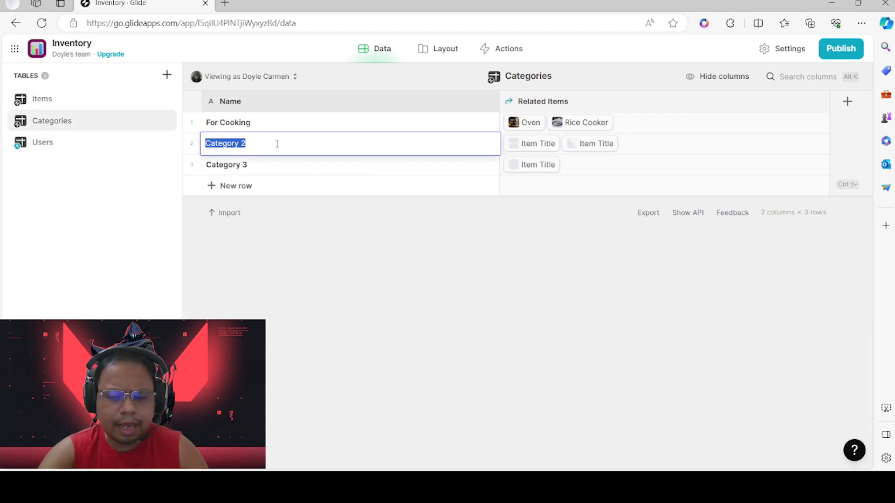
text(For Exerci)
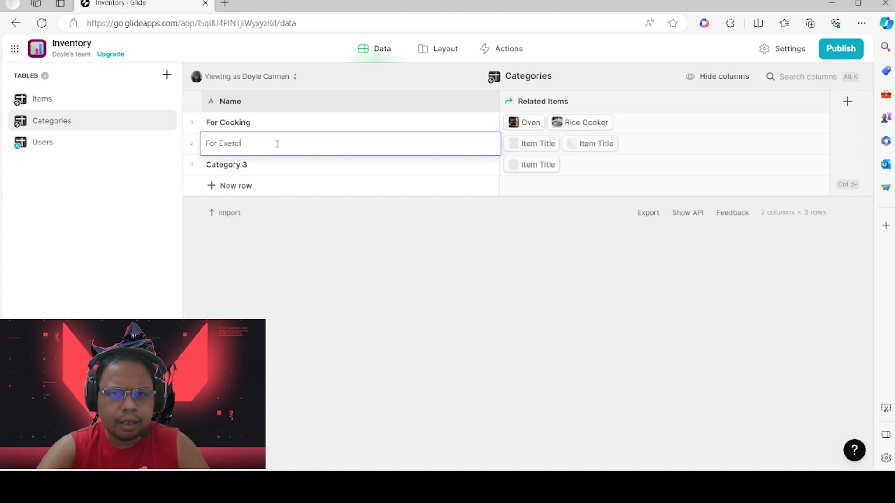
text(se)
key(Return)
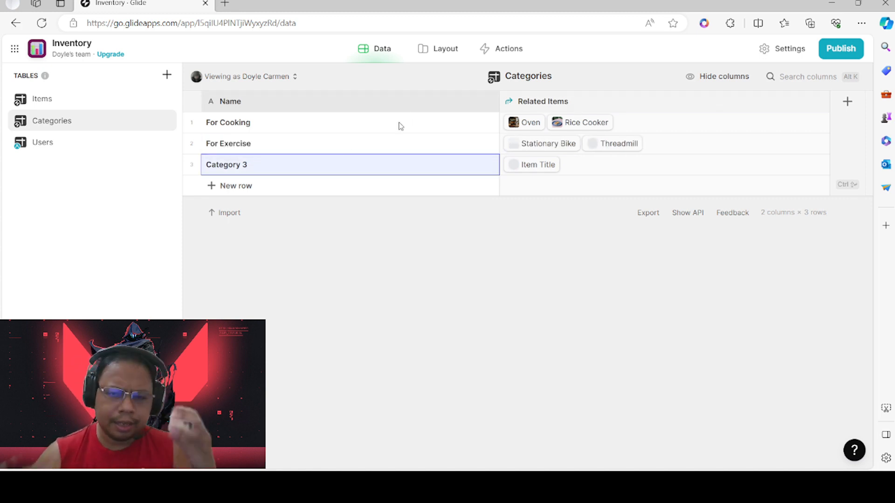
click(101, 100)
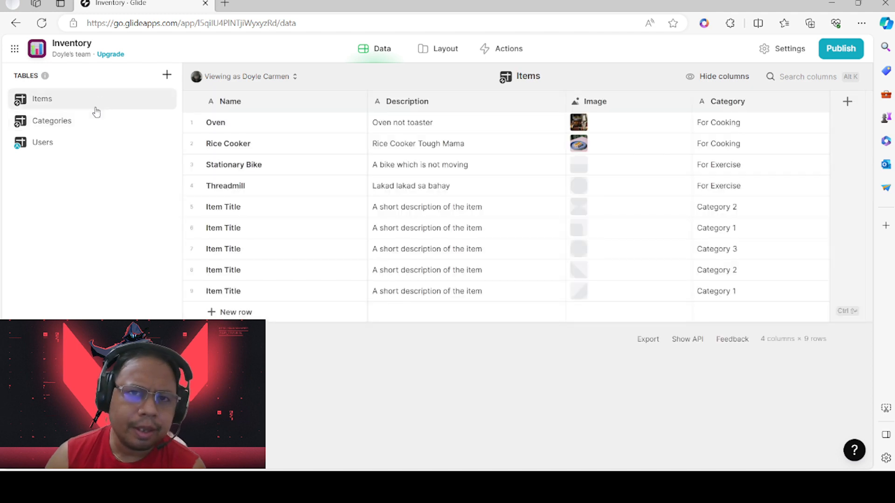
click(74, 143)
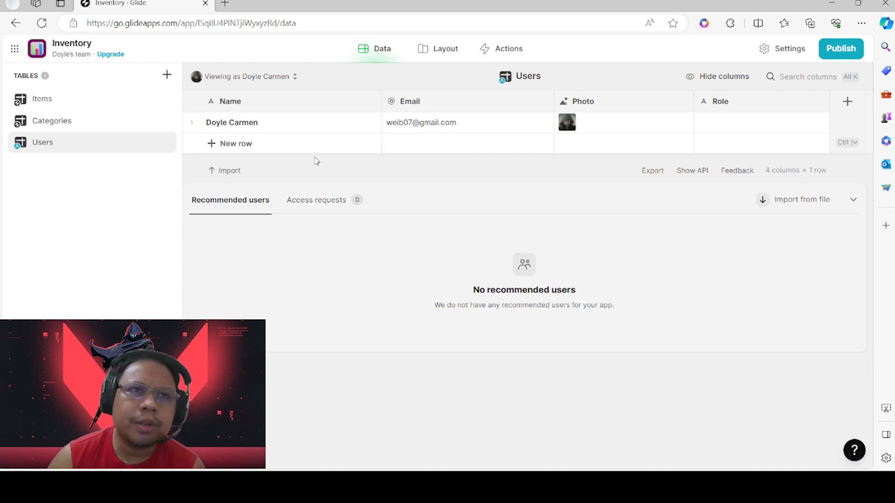
Add a blank new row to the Users table and dismiss the file import dialog
click(248, 143)
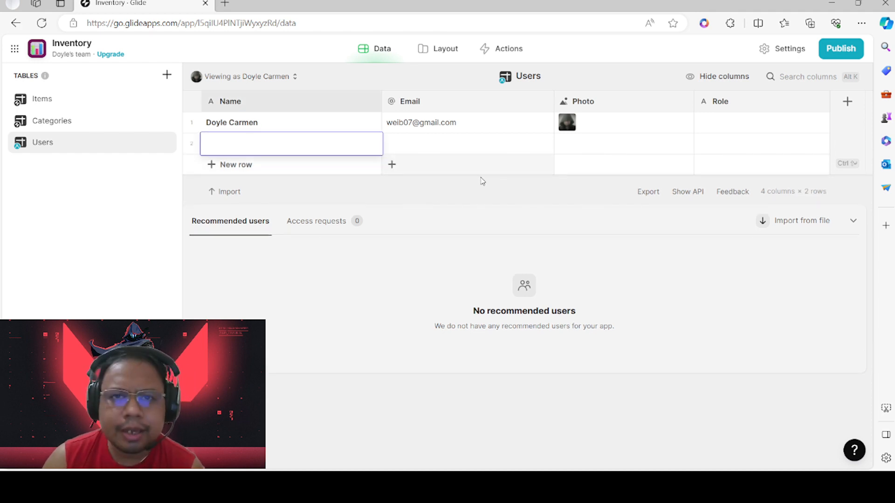
click(427, 195)
click(224, 191)
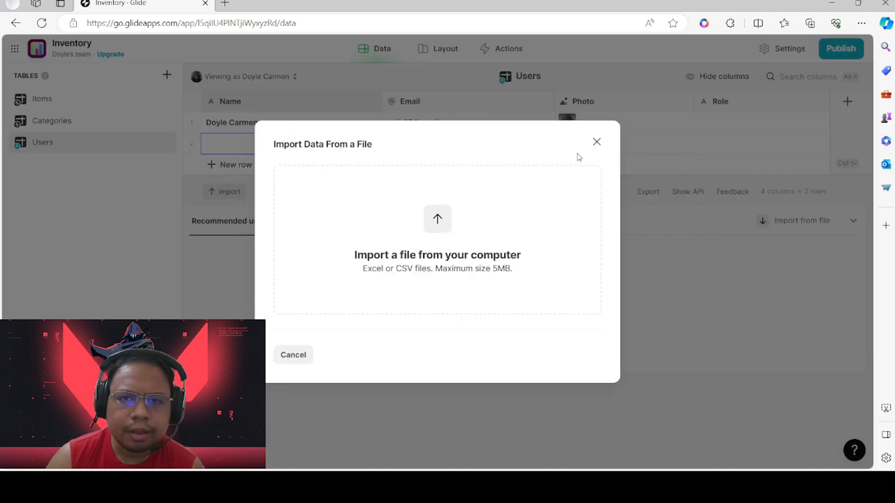
click(596, 140)
Inspect the new row's Name, Email and Role cells, and cancel adding a new column
double_click(228, 147)
click(188, 146)
click(191, 144)
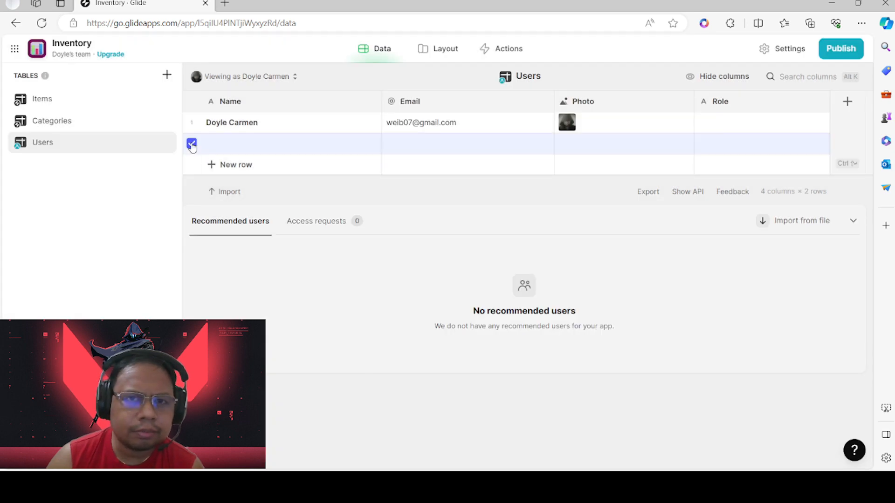
click(194, 145)
click(351, 152)
click(480, 152)
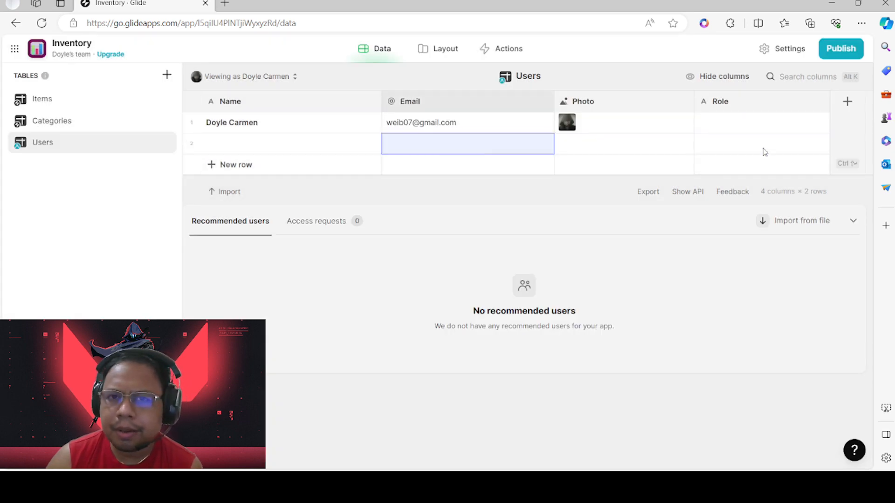
click(763, 149)
click(847, 101)
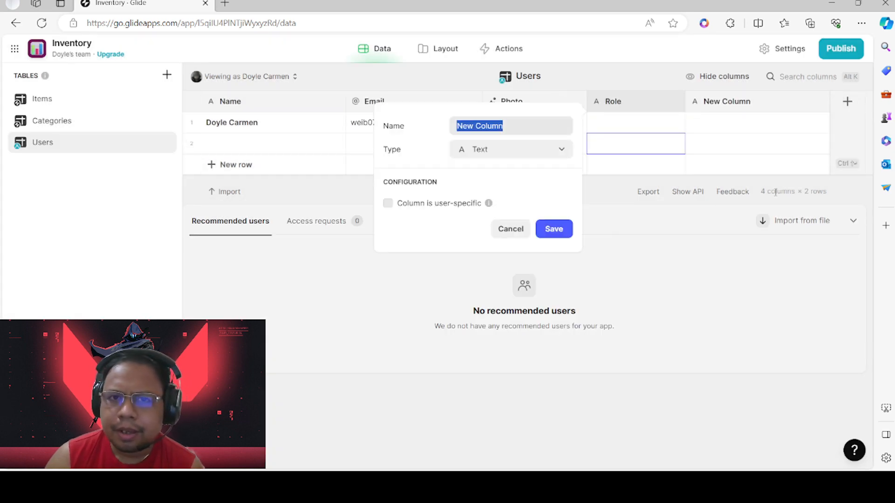
click(507, 230)
Review the new row's Email, Photo and Name cells and the table options, then return to Items
click(68, 128)
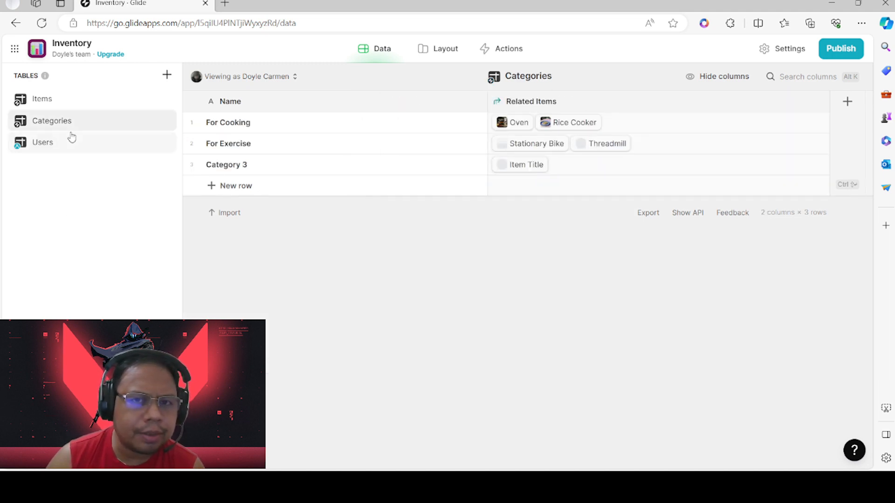
click(64, 147)
click(470, 143)
click(652, 144)
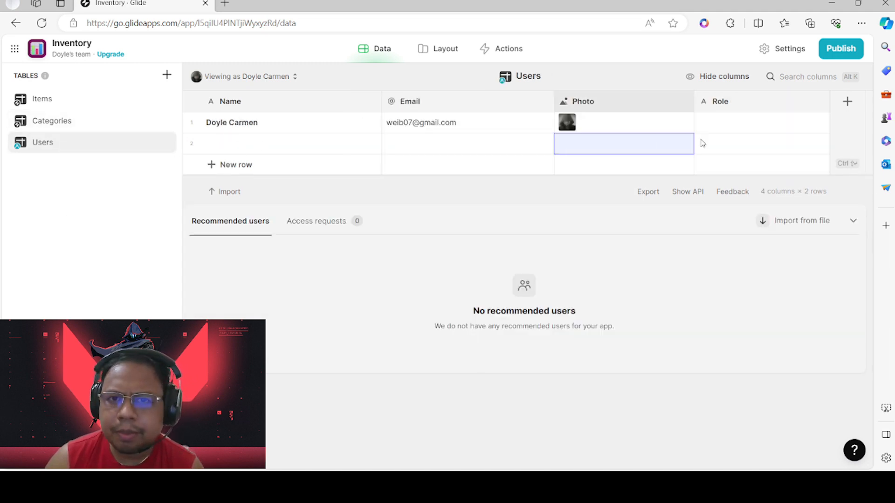
click(214, 144)
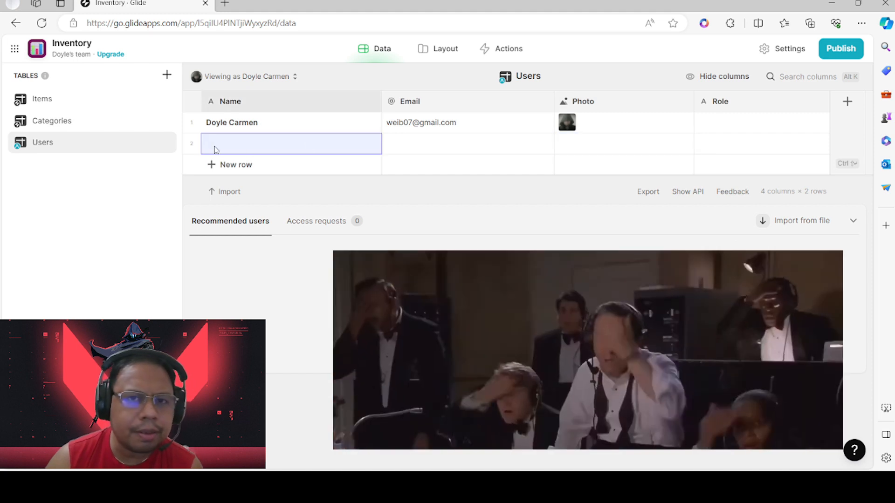
click(205, 144)
click(192, 146)
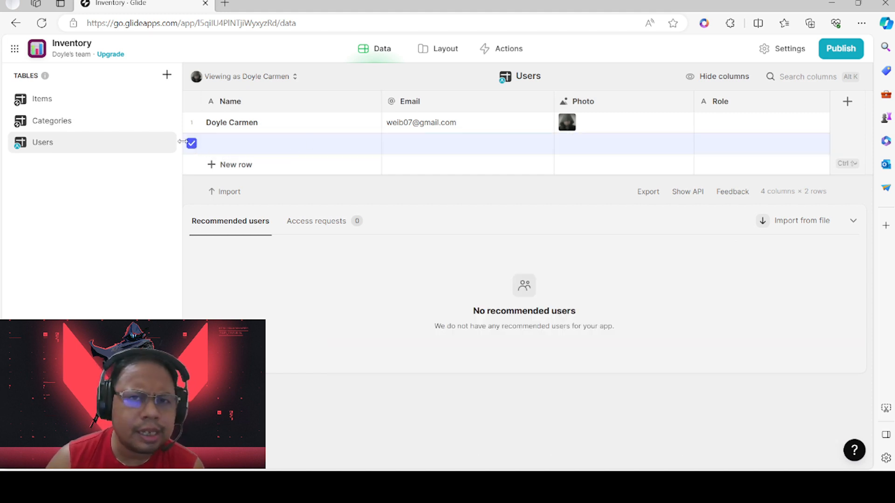
click(147, 145)
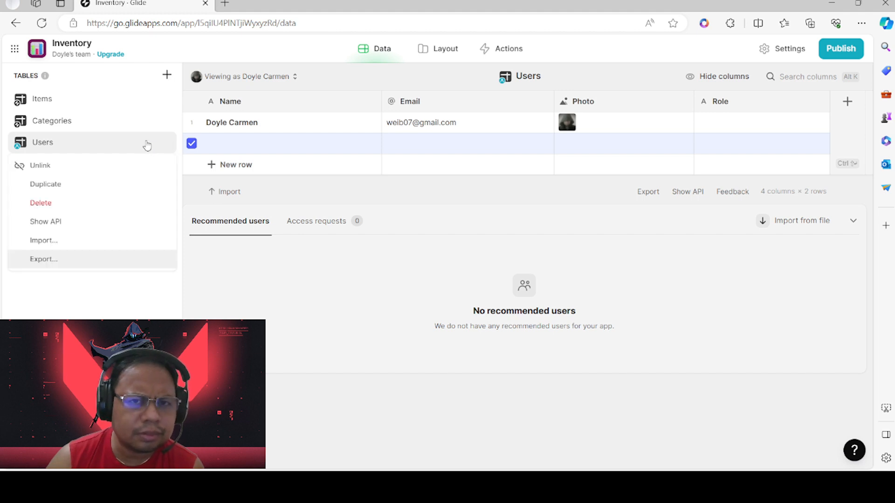
click(209, 147)
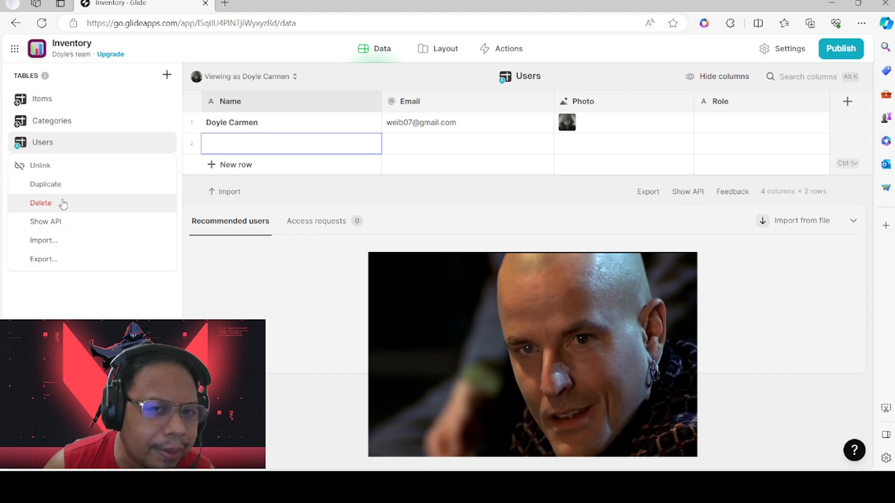
right_click(88, 118)
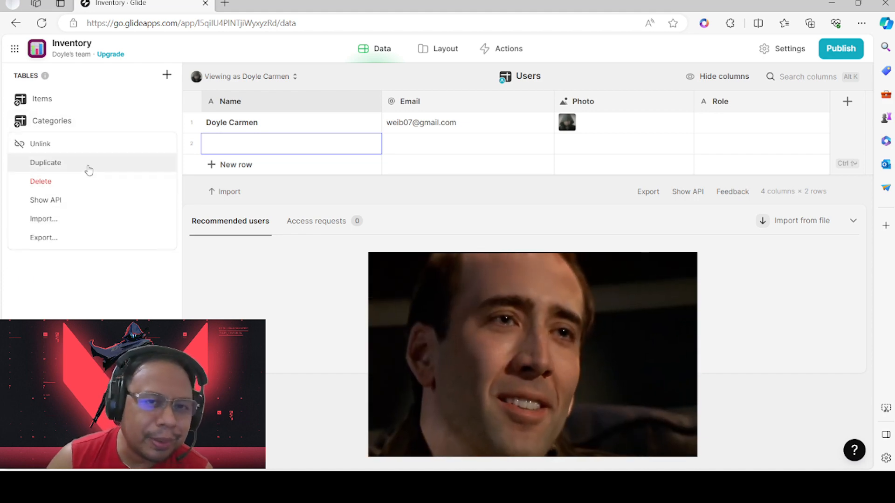
click(86, 98)
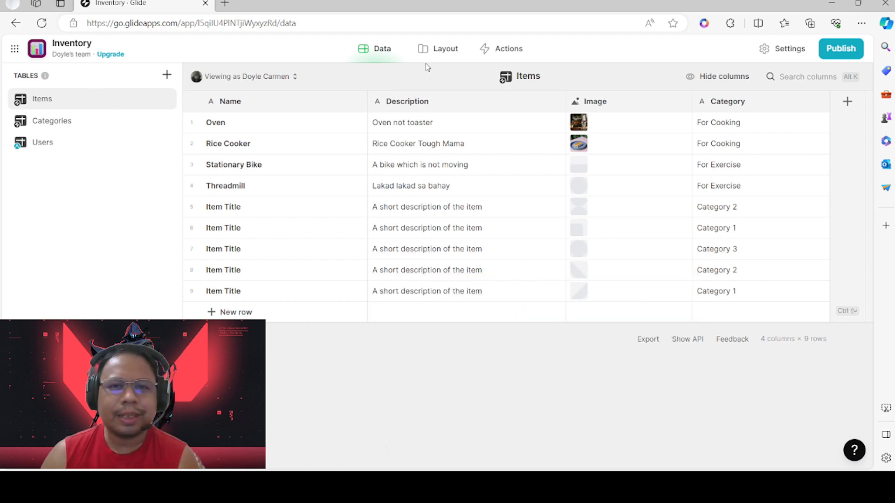
Switch to the Layout view and scroll through the Items screen preview
click(435, 51)
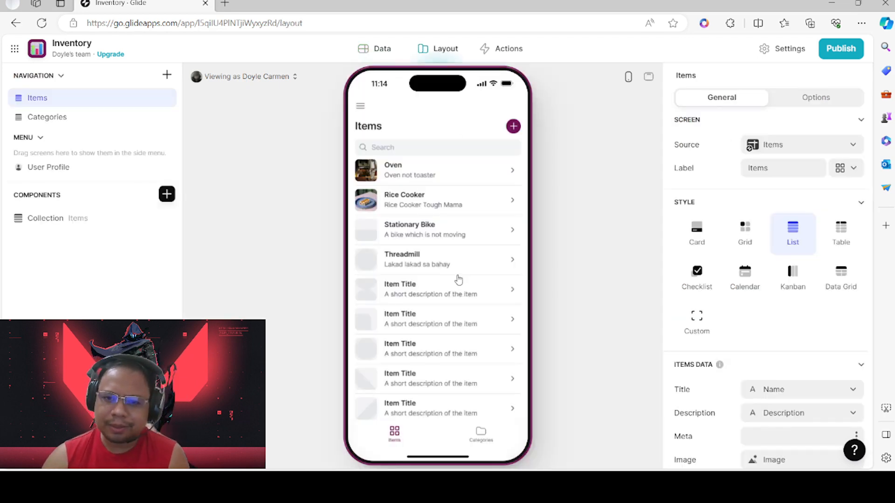
scroll(483, 275, down, 1)
scroll(482, 275, up, 1)
scroll(461, 220, down, 1)
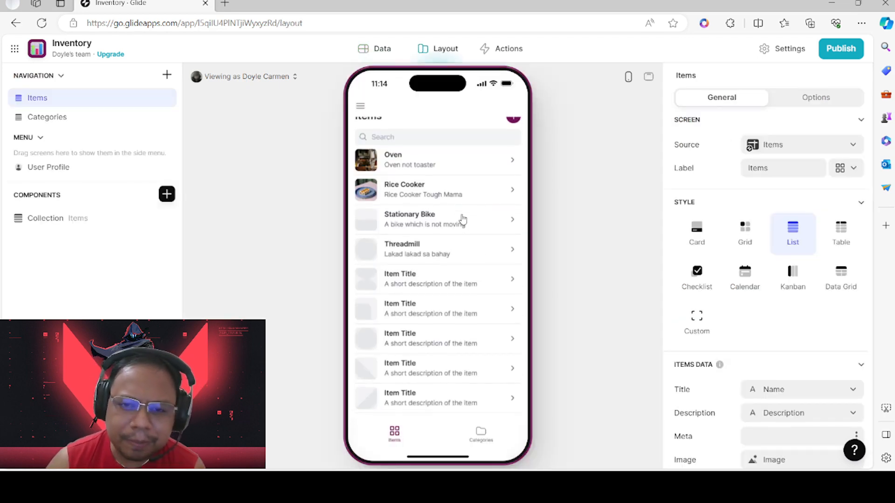
scroll(461, 219, up, 1)
Open the Add item form, look over its Name, Description and Category fields, then cancel it
click(512, 127)
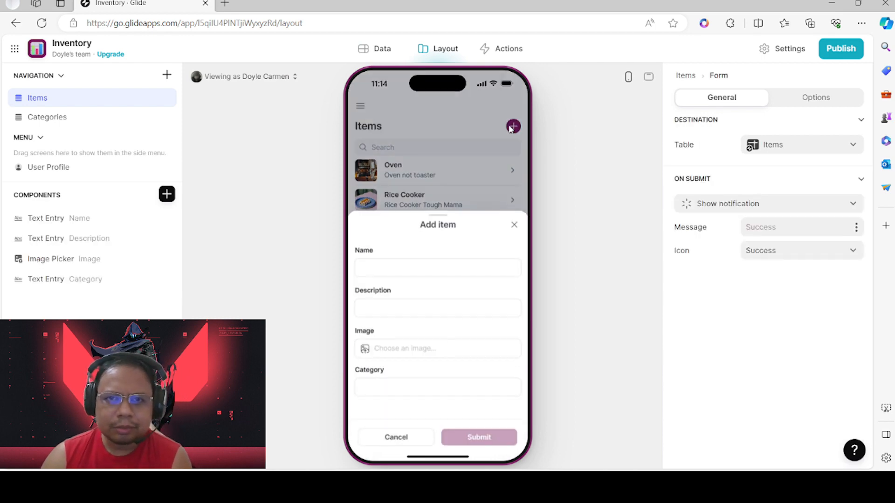
click(413, 264)
click(399, 303)
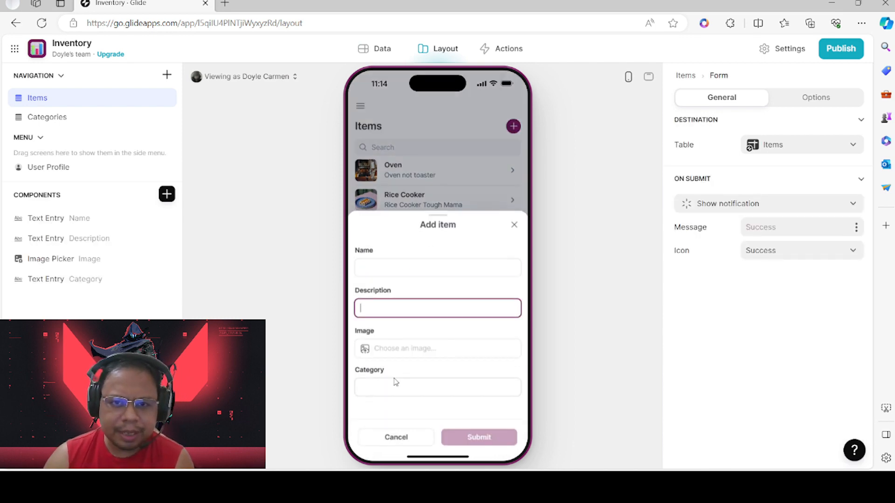
click(396, 386)
click(397, 437)
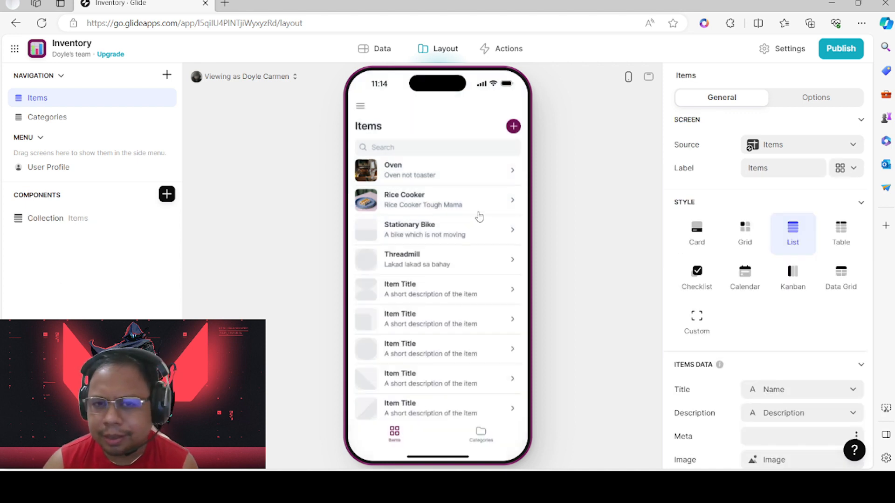
Show the Items list settings, view the Oven and Rice Cooker details, and end on Categories
click(54, 216)
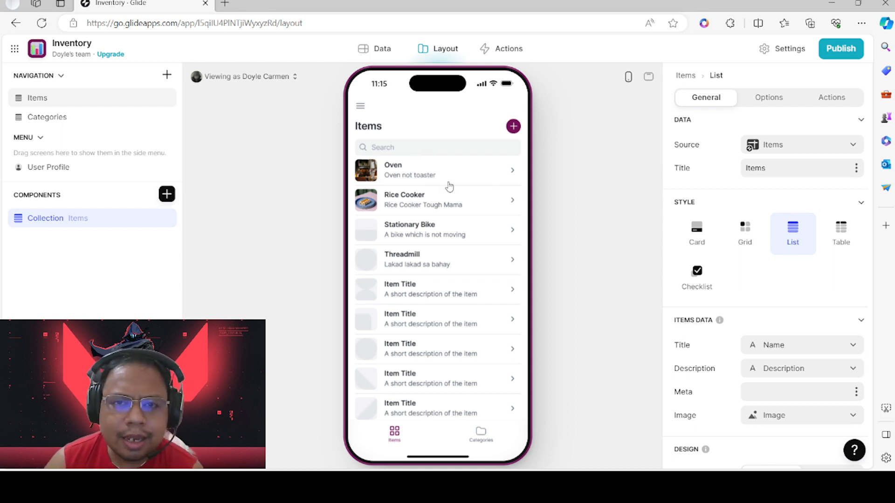
scroll(437, 242, down, 1)
scroll(435, 241, up, 1)
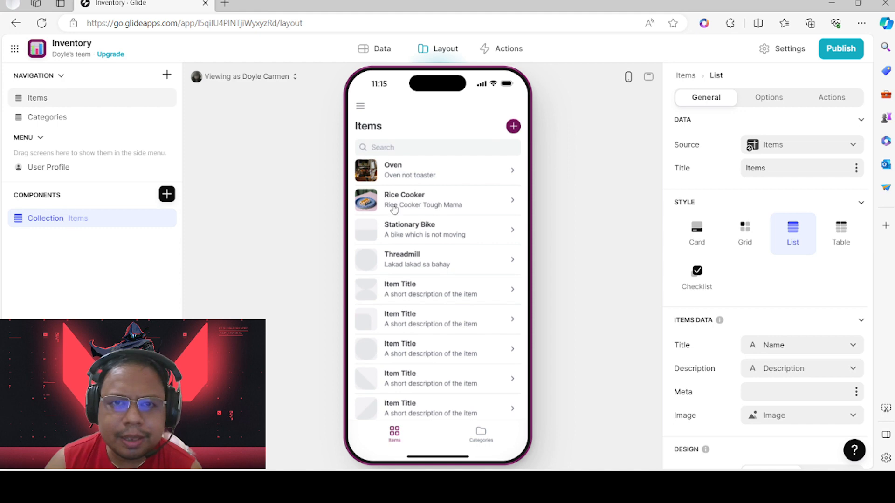
click(511, 175)
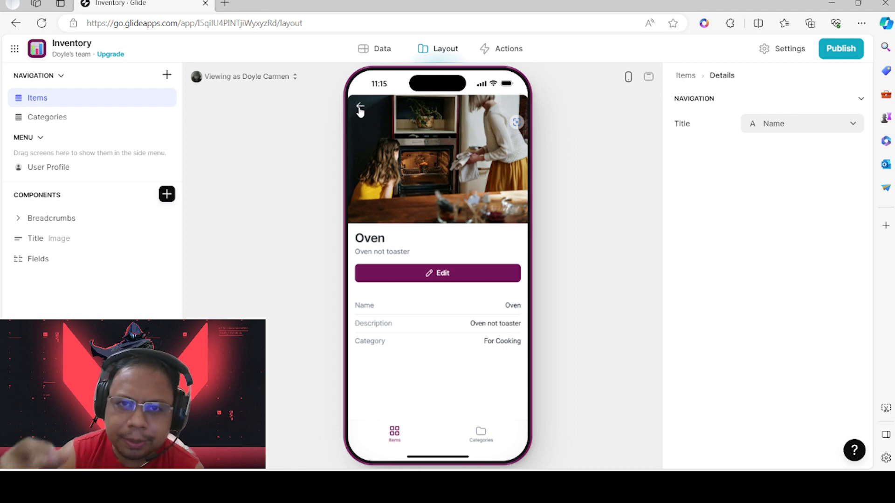
click(360, 110)
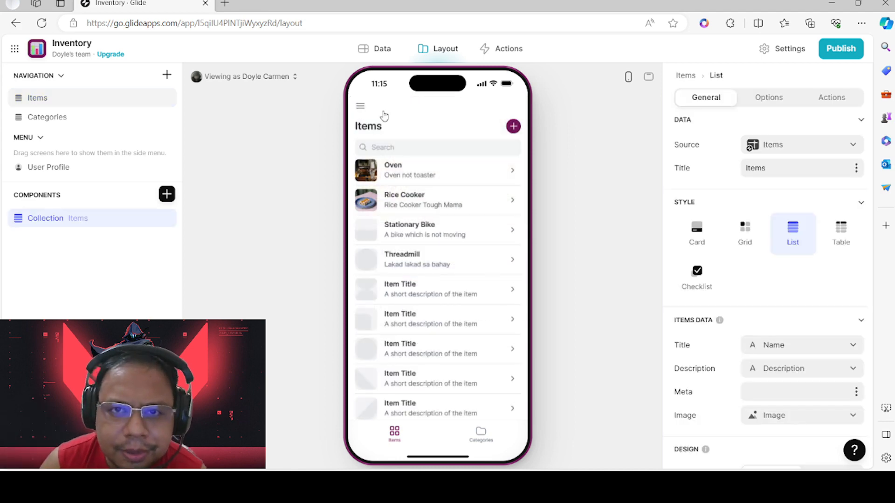
click(379, 203)
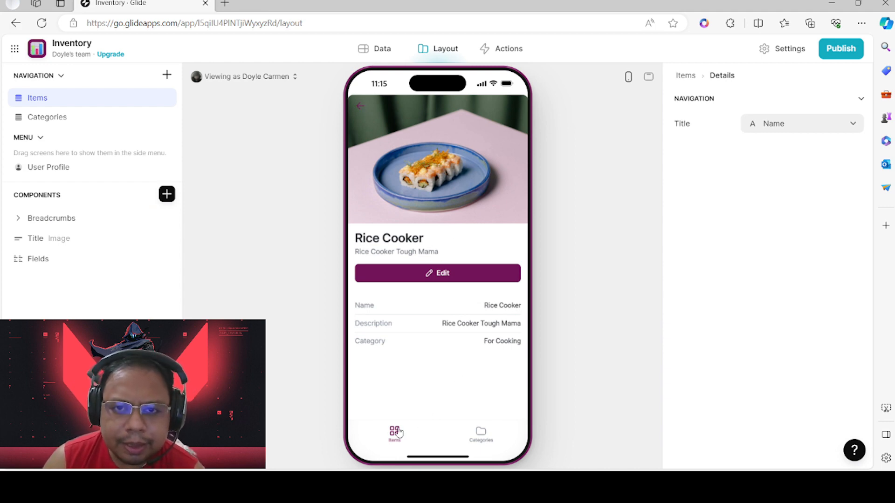
click(481, 436)
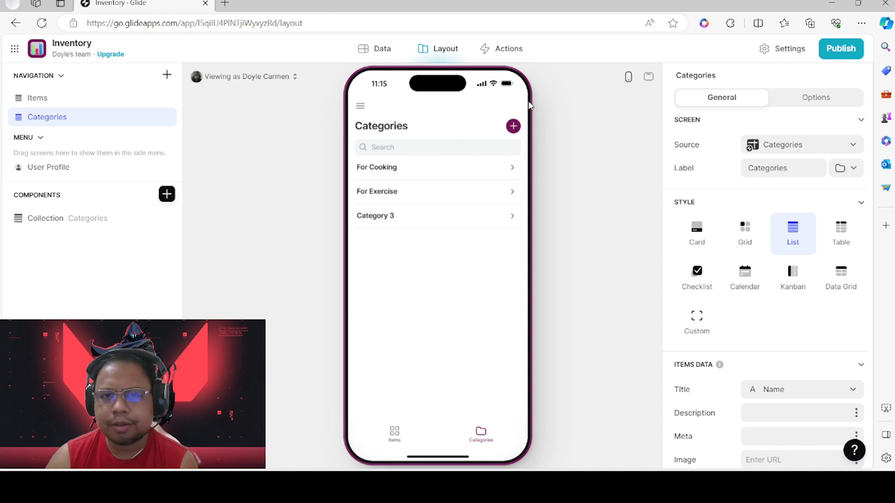
Switch the preview to desktop website layout and flip between the Items and Categories pages
click(649, 78)
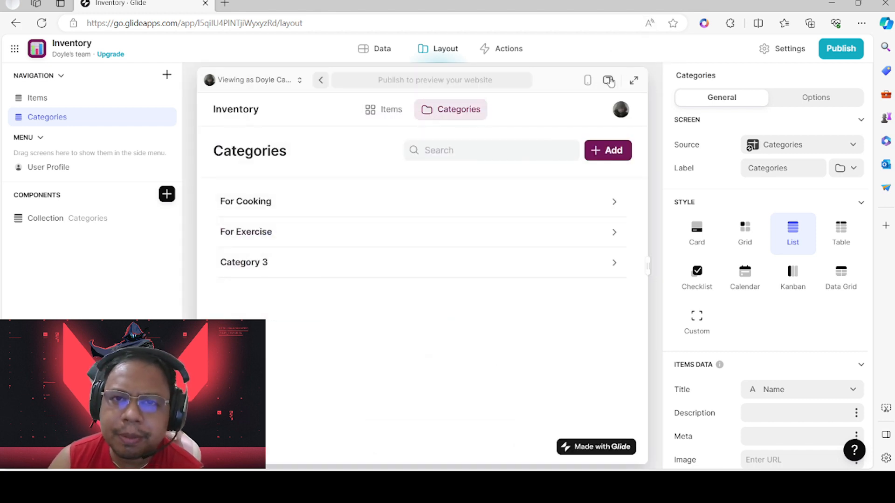
click(587, 82)
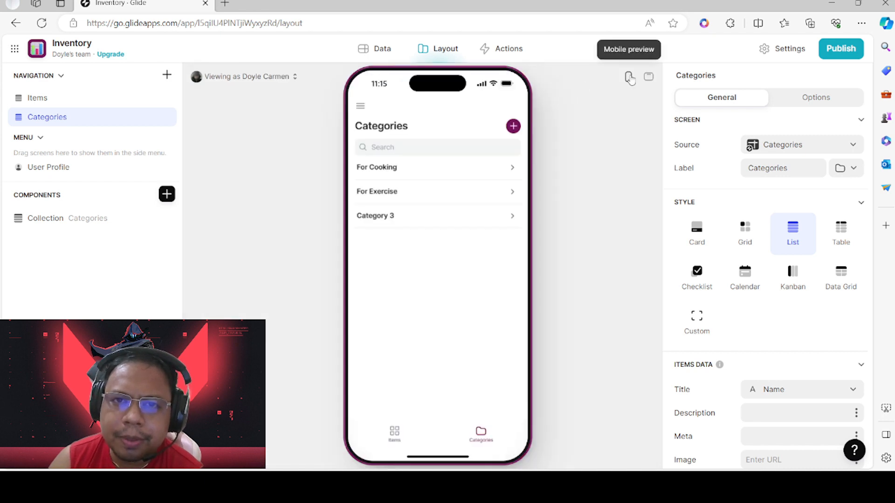
click(649, 77)
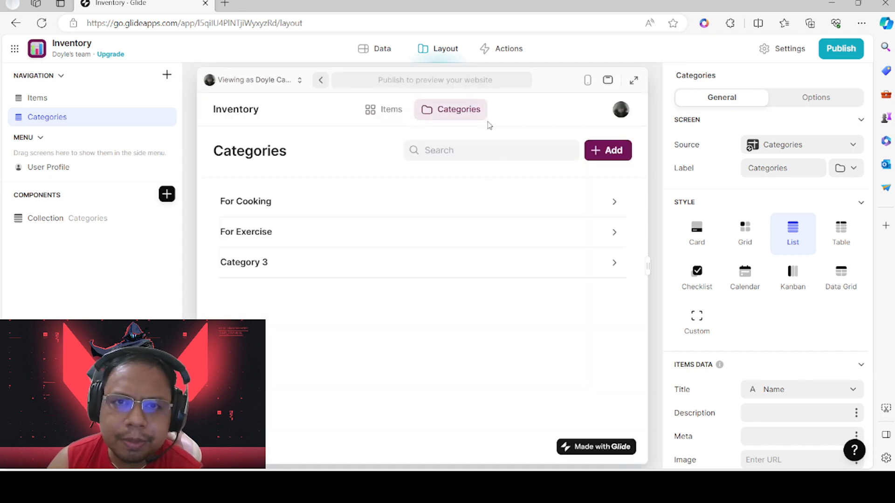
click(381, 112)
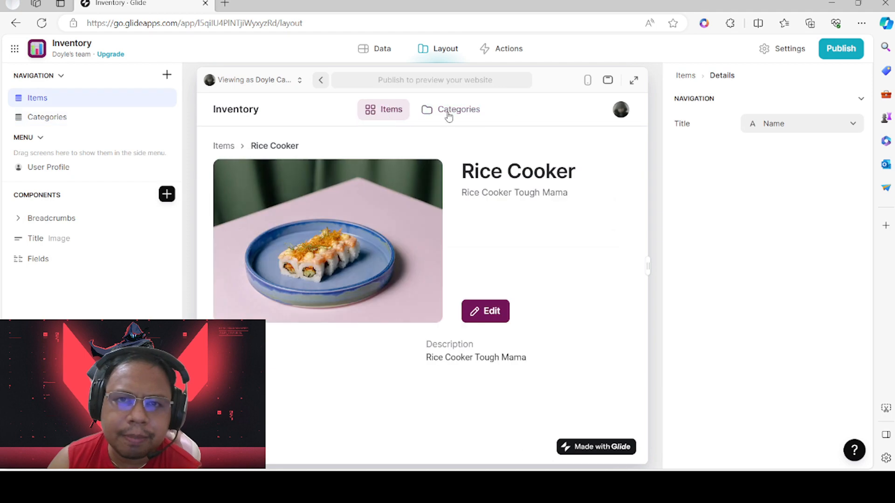
click(448, 115)
click(400, 113)
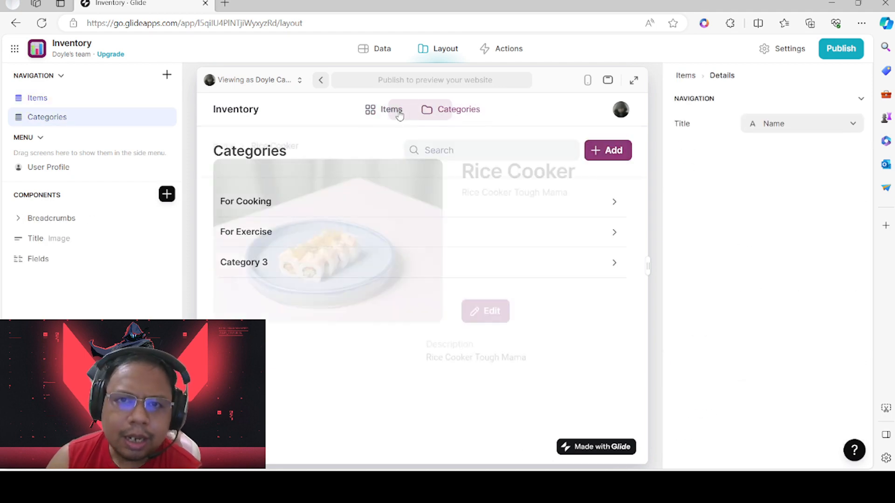
click(431, 110)
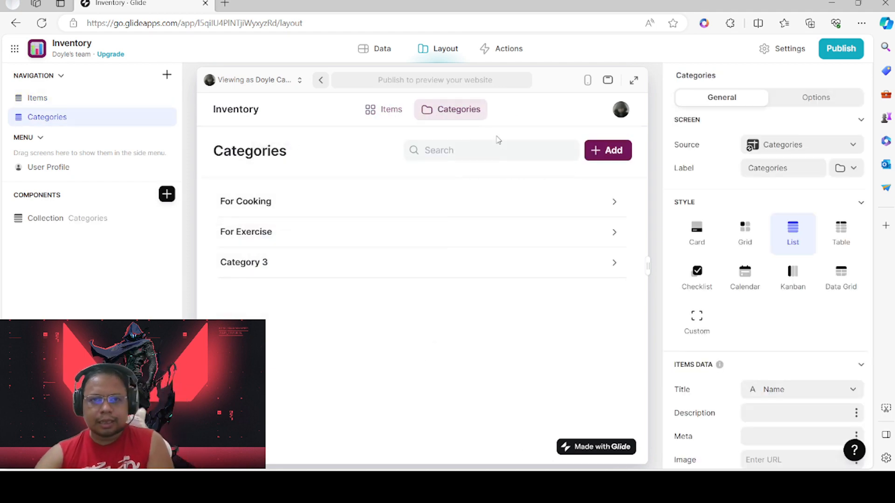
click(53, 101)
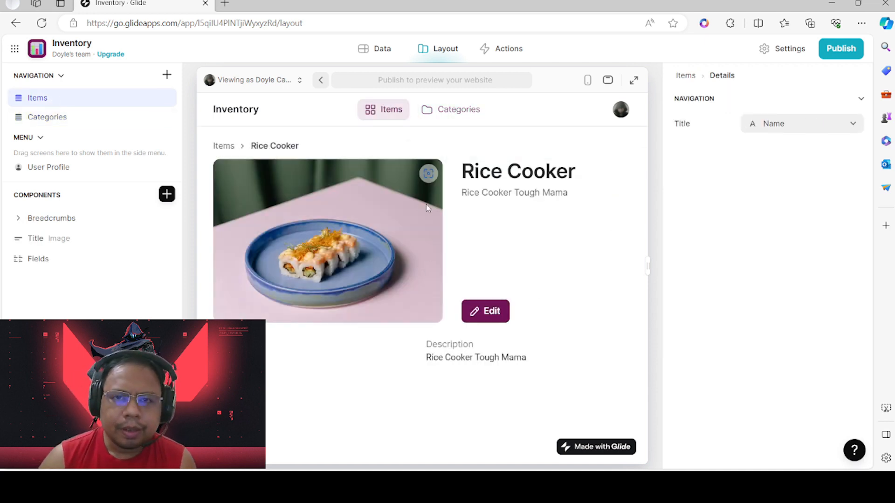
Append 'version 1' to the Rice Cooker description through the Edit form and check the Items table
click(492, 317)
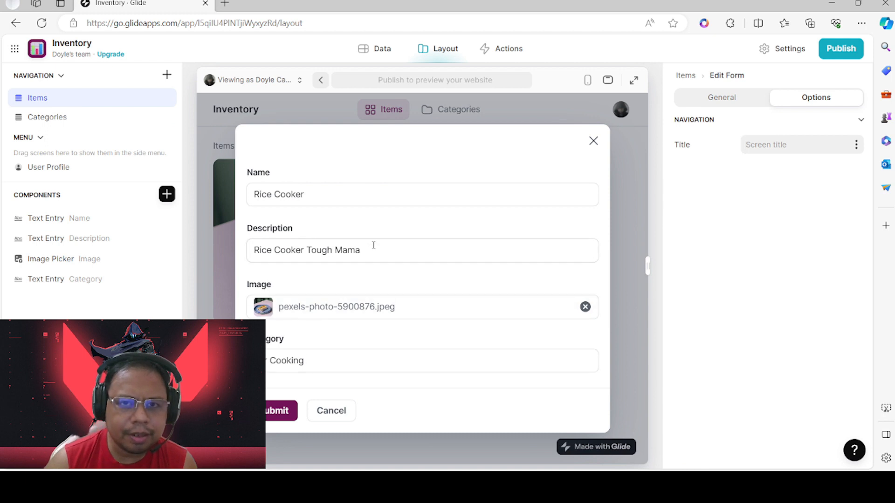
click(389, 248)
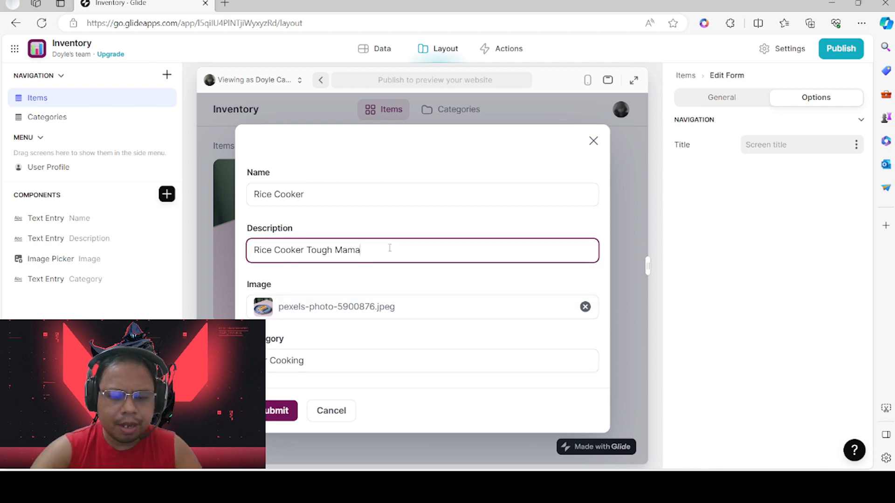
text(versio)
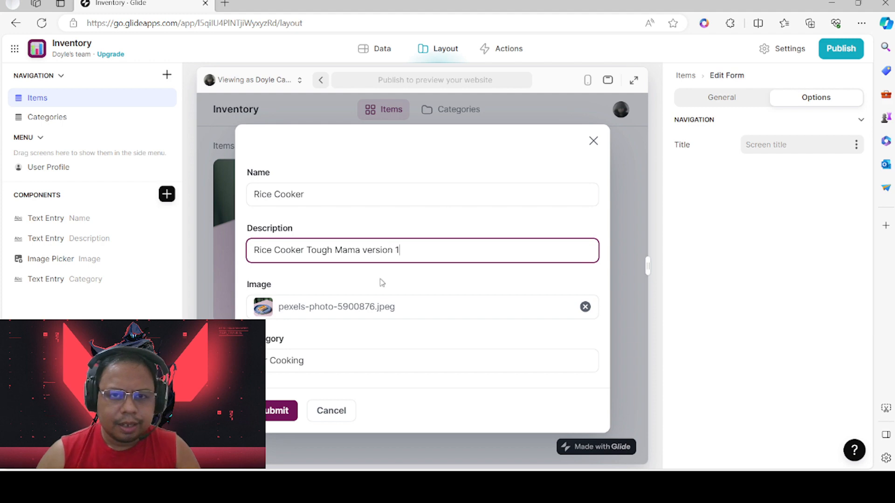
text(n 1)
click(282, 411)
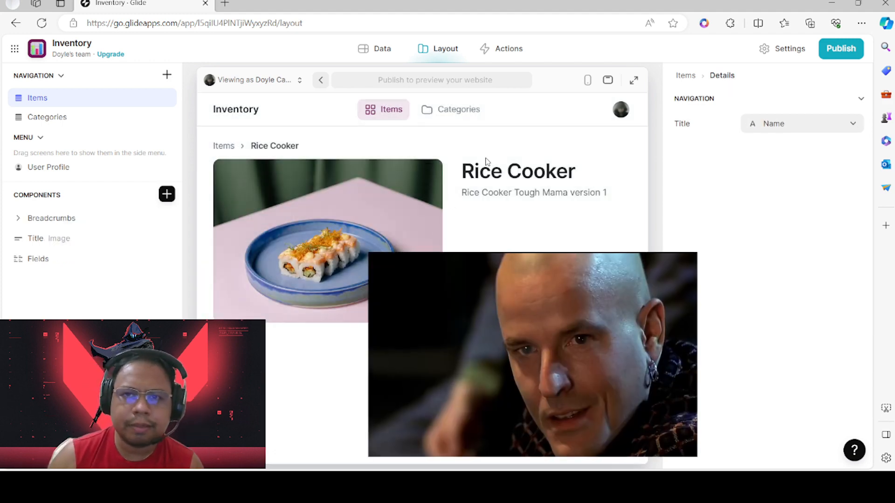
click(387, 48)
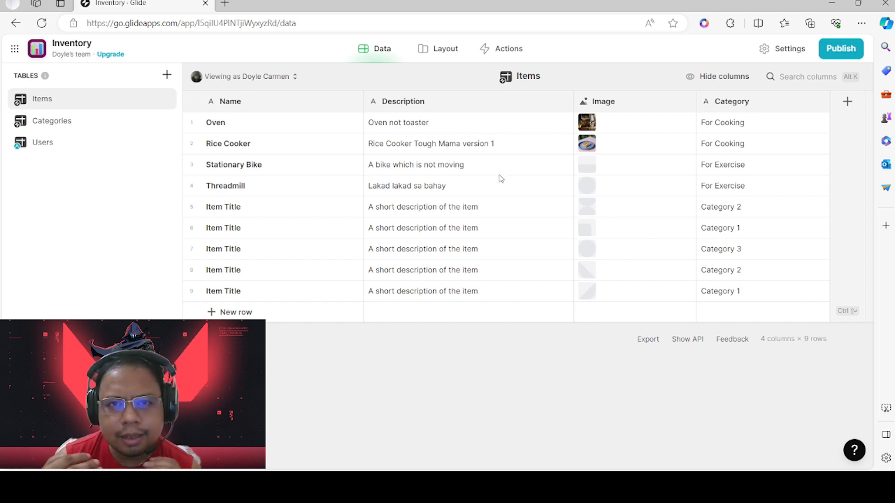
Toggle between the Items data table and the layout editor several times
click(438, 50)
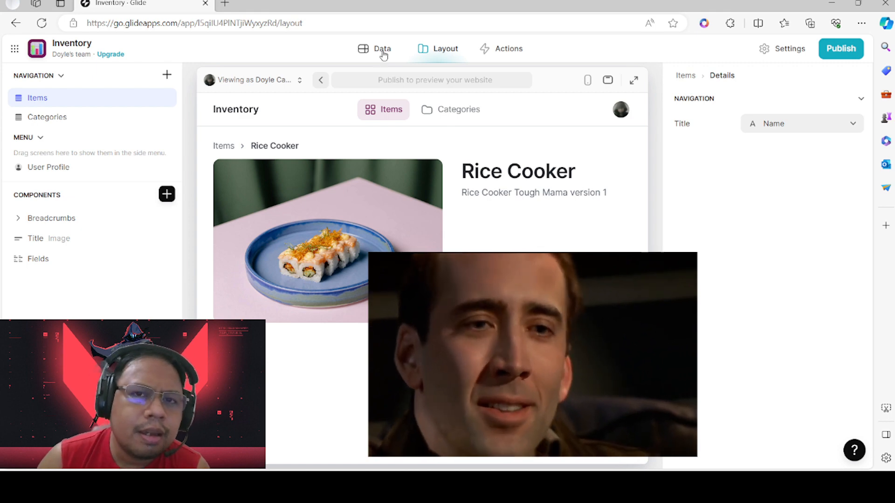
click(379, 51)
click(446, 50)
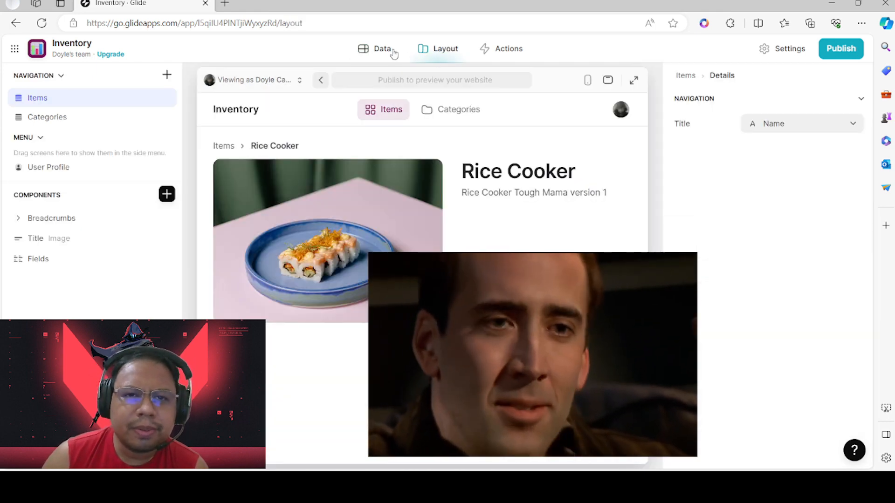
click(389, 49)
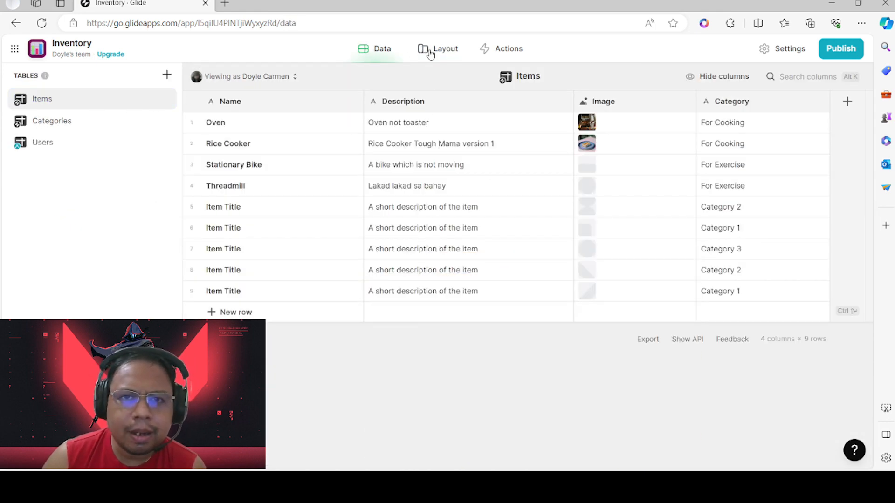
click(427, 49)
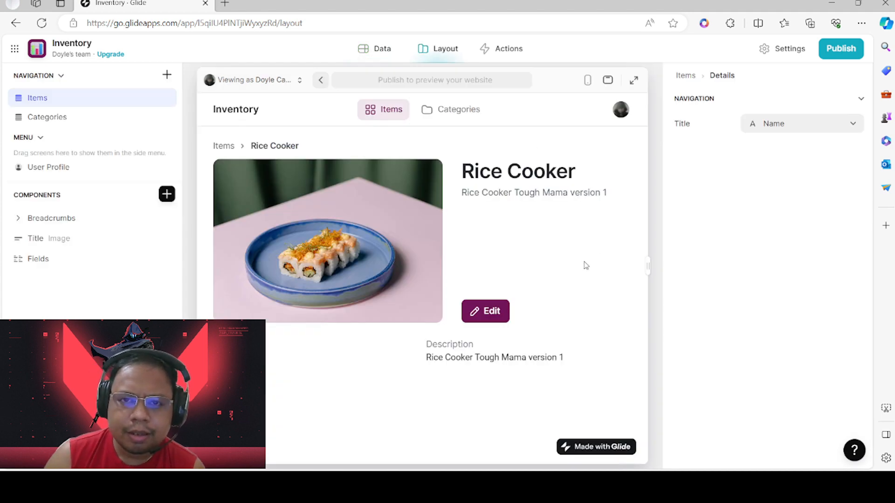
mouse_move(438, 250)
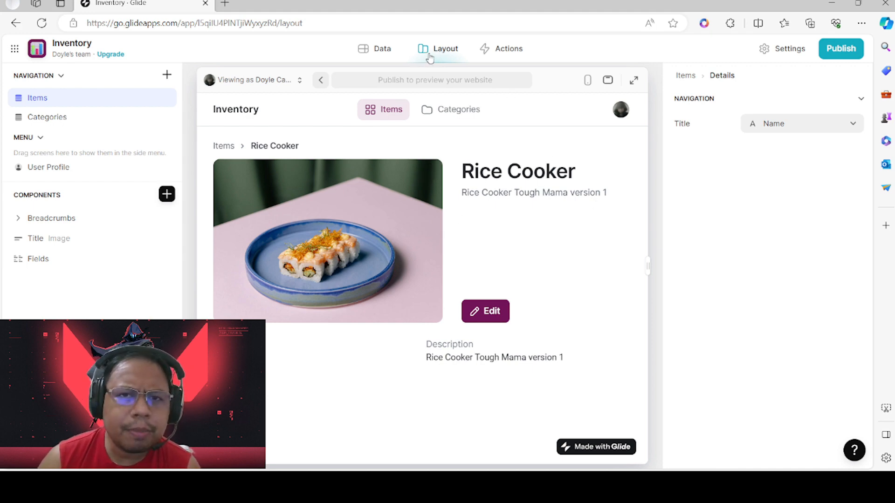
click(377, 60)
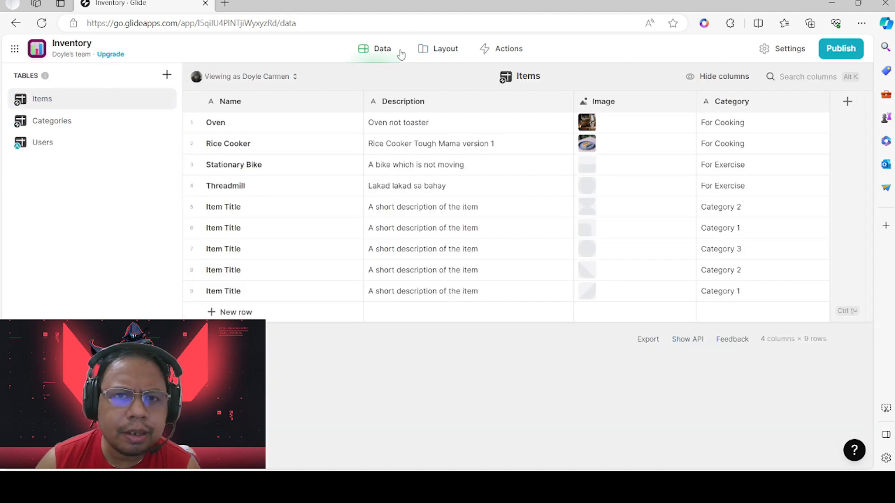
click(439, 51)
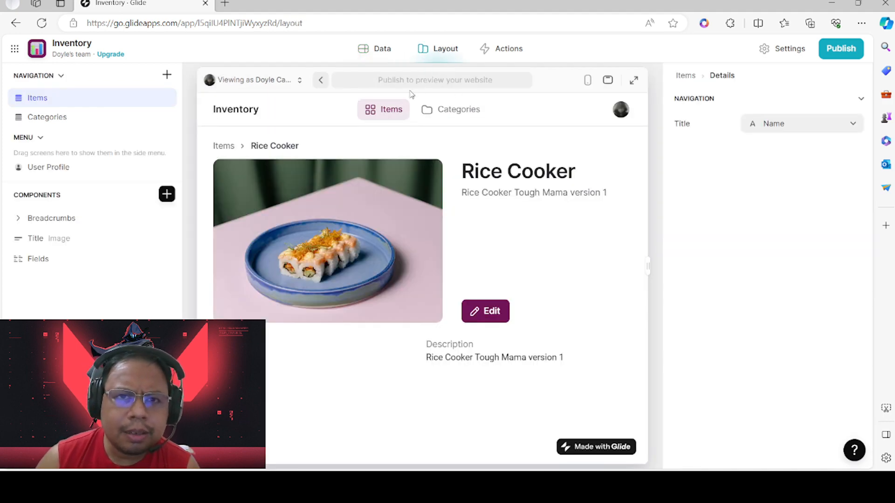
Return to the Items list in the preview and open the Oven item's details
click(224, 146)
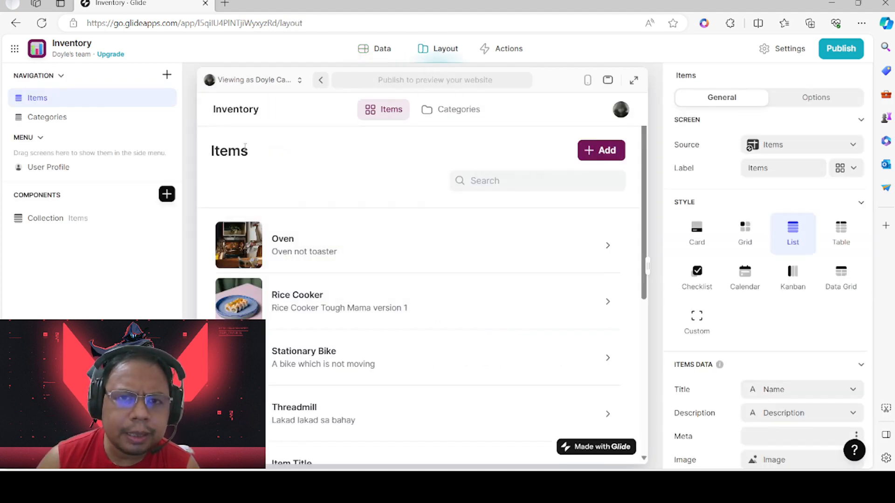
click(307, 254)
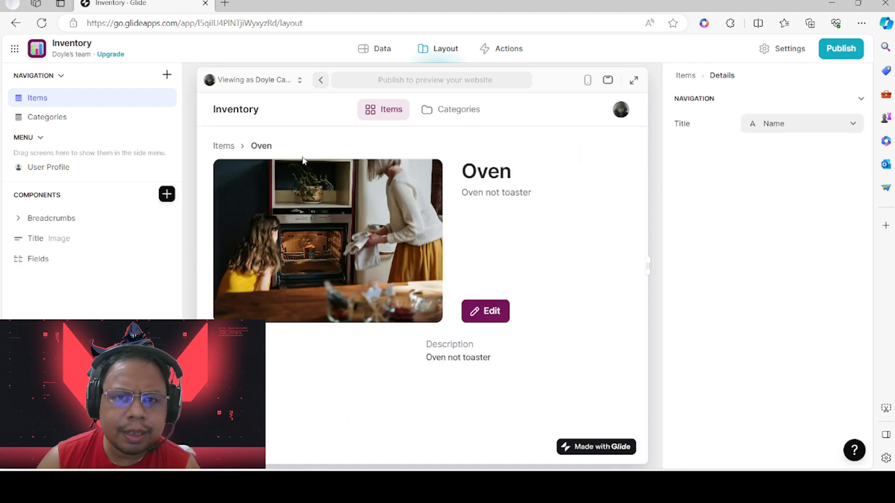
click(226, 149)
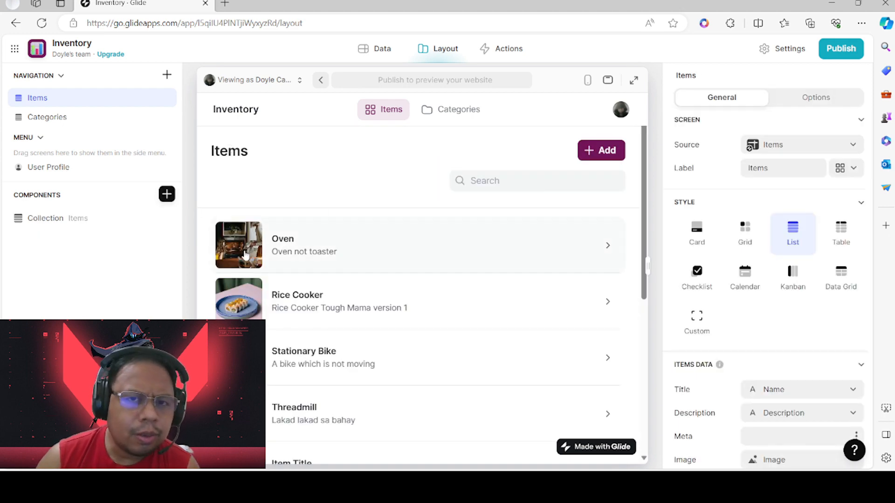
click(281, 245)
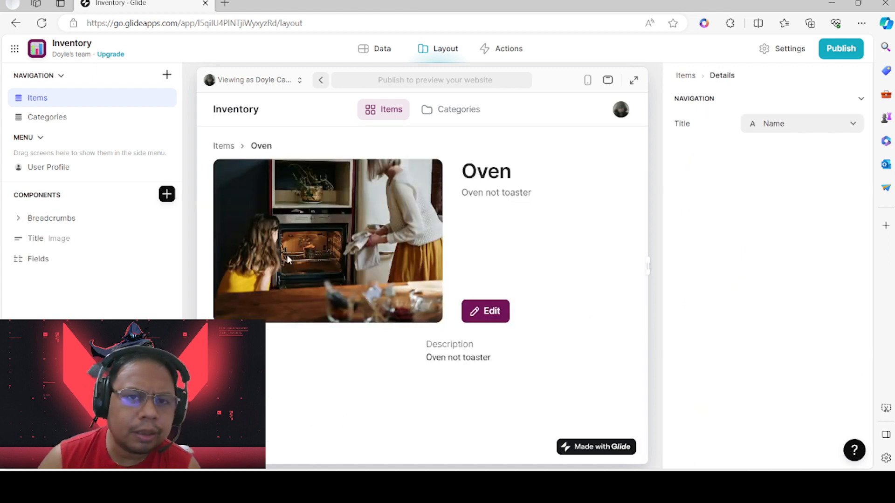
click(166, 194)
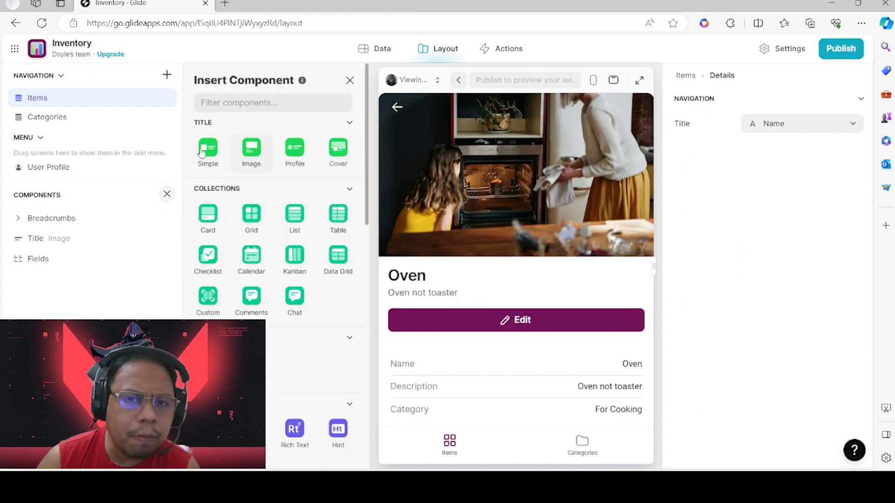
click(167, 194)
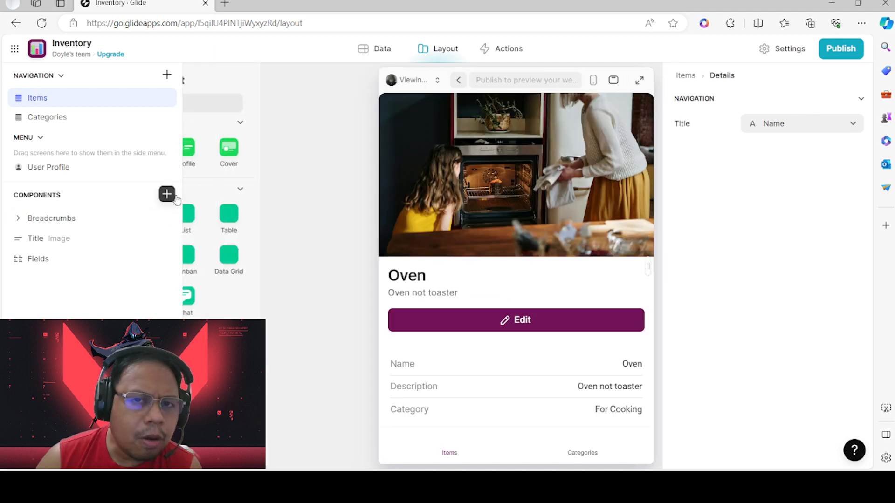
click(173, 196)
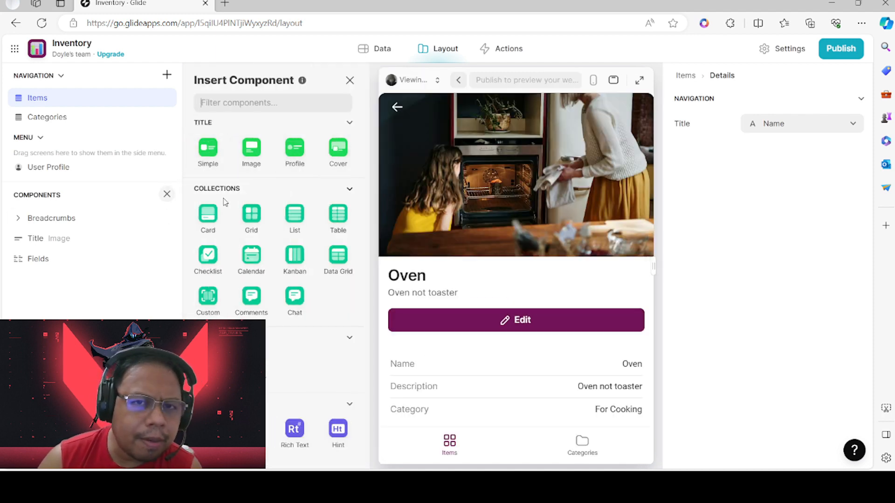
scroll(291, 242, down, 5)
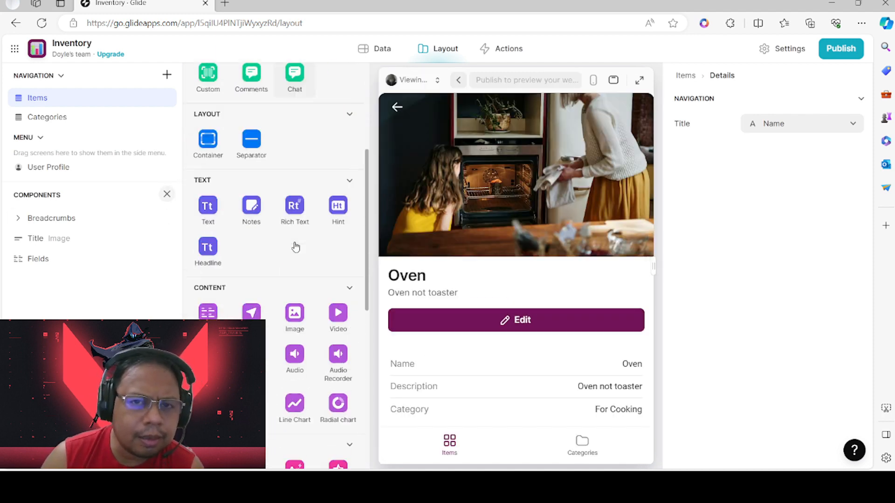
scroll(296, 247, down, 1)
scroll(276, 179, down, 4)
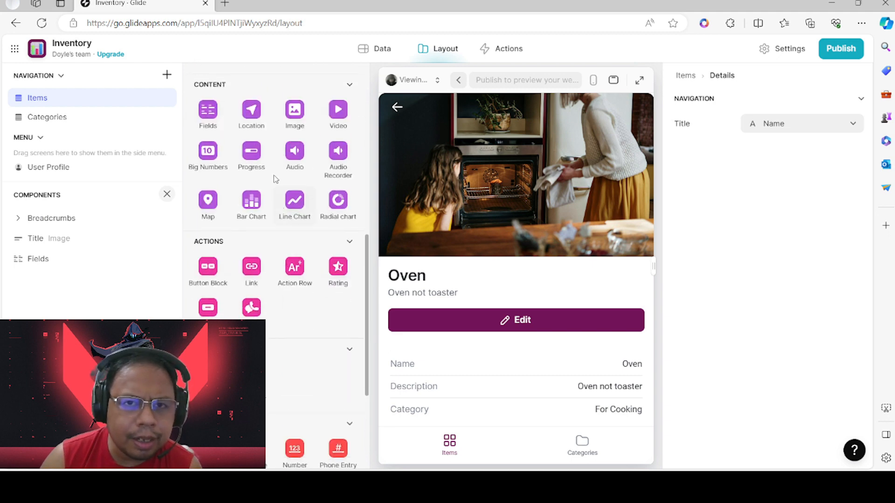
scroll(275, 179, down, 1)
scroll(268, 191, up, 1)
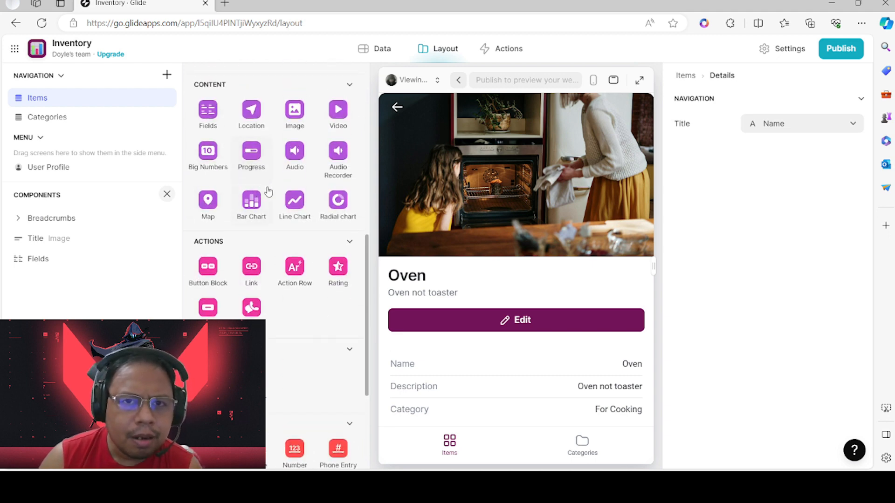
scroll(310, 216, down, 3)
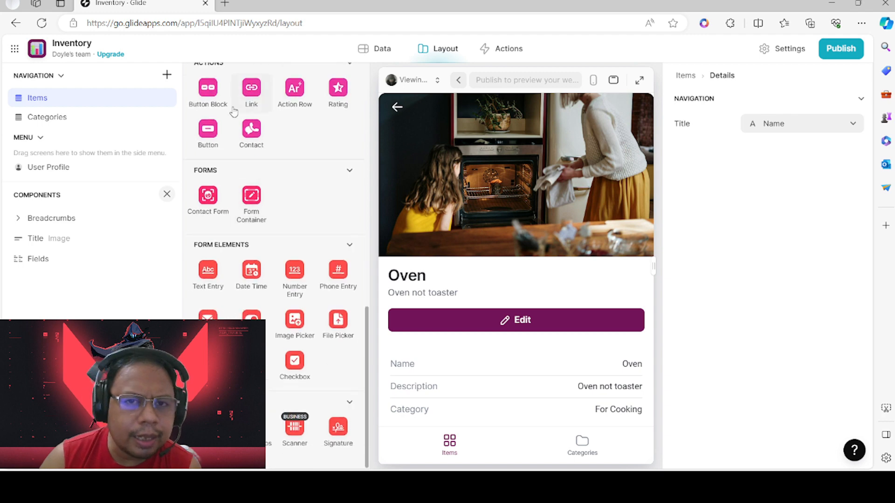
scroll(296, 342, up, 10)
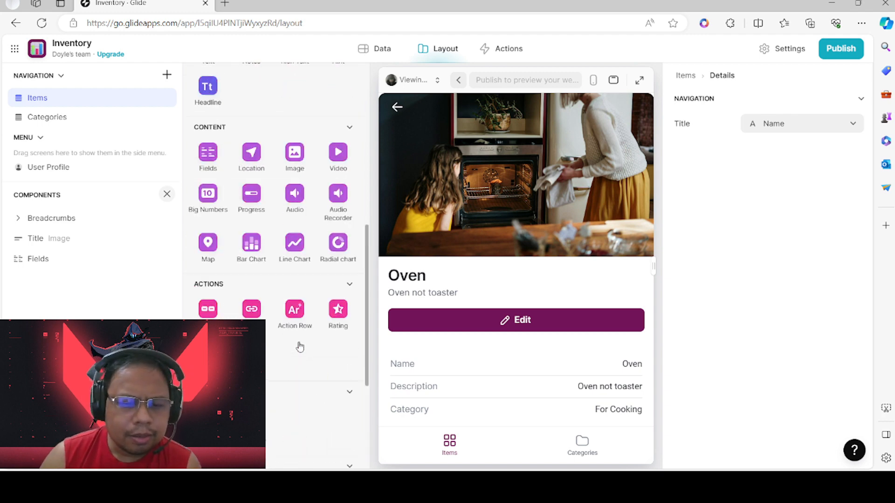
click(167, 194)
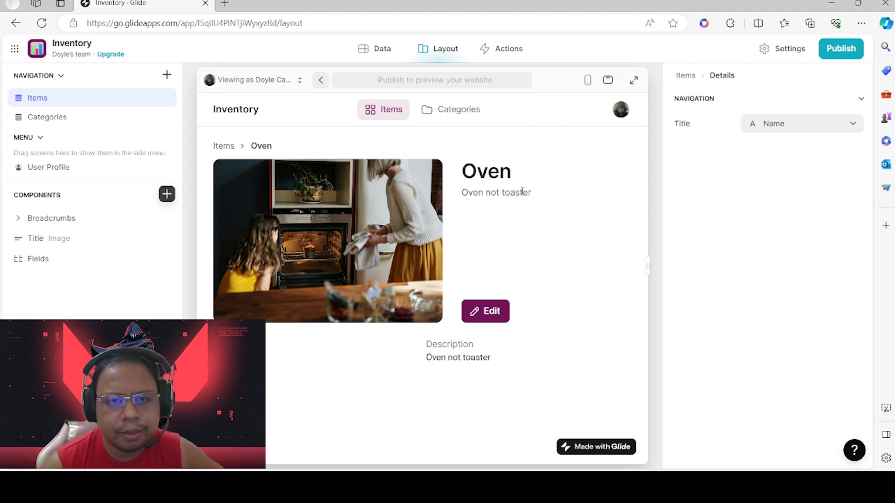
Switch the preview to the Categories page, briefly visiting Items along the way
click(440, 117)
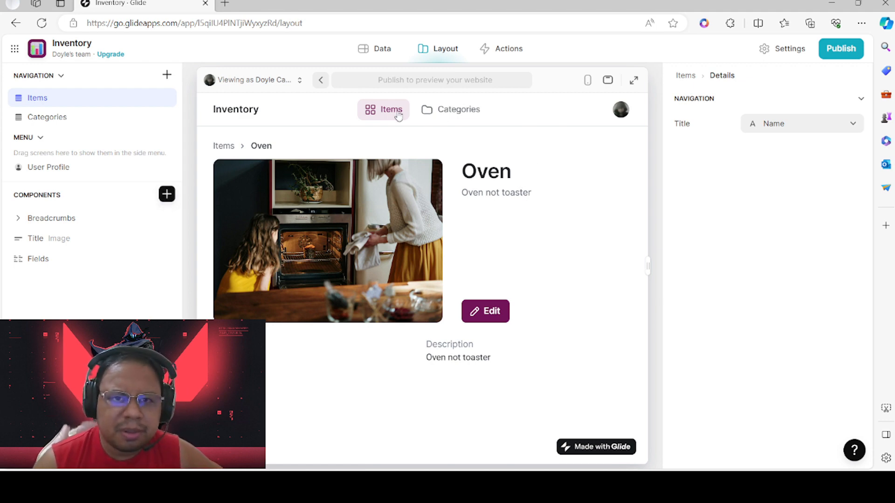
click(390, 111)
click(460, 111)
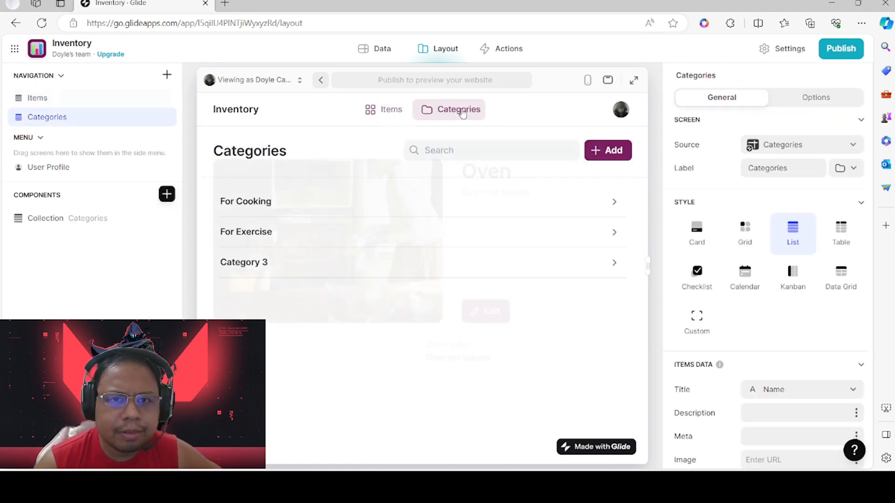
Move between the Data, Actions and Layout tabs, settling on the Actions workspace
click(380, 49)
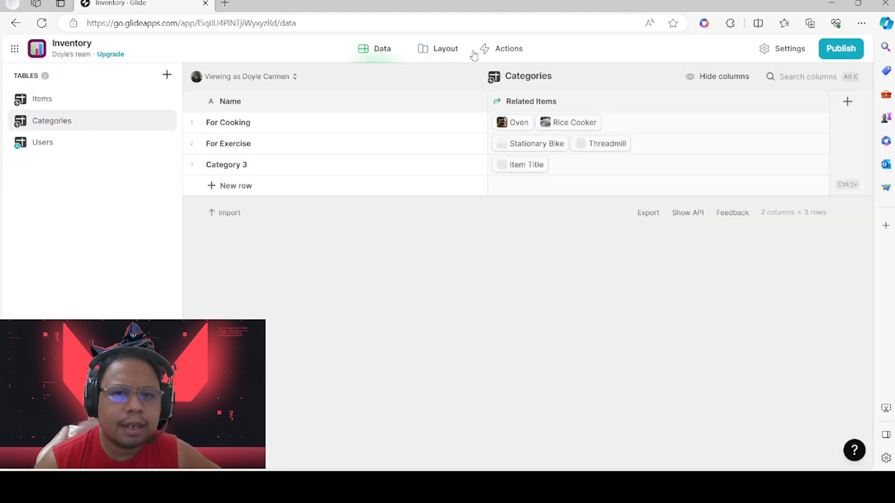
click(506, 53)
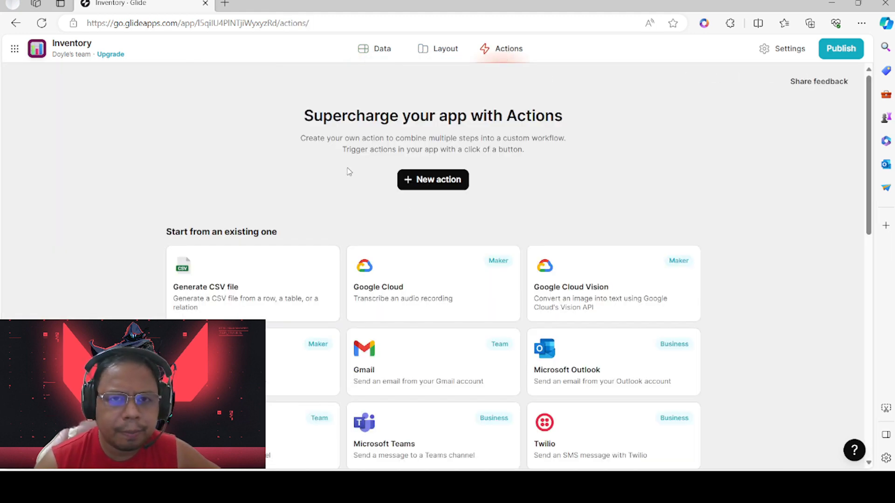
click(381, 50)
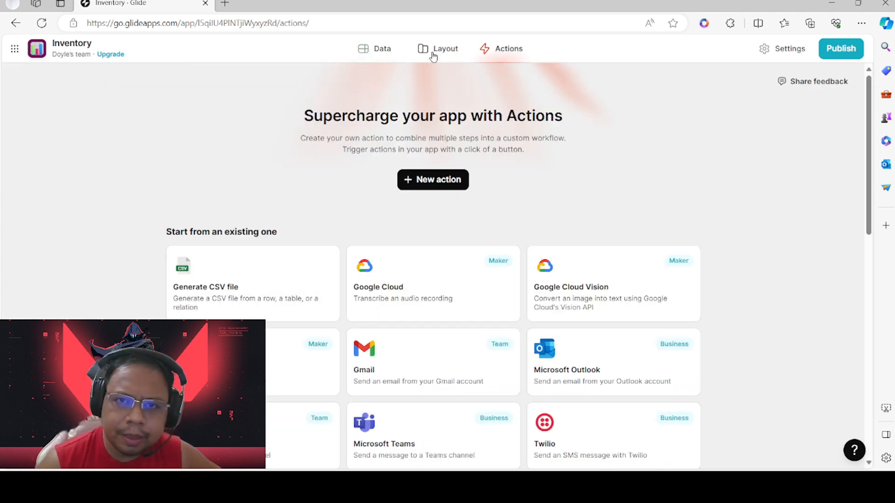
click(437, 50)
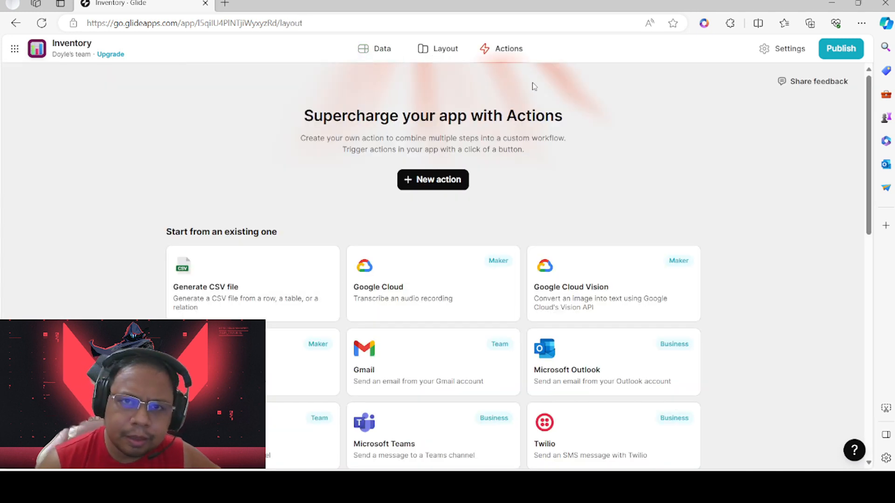
click(505, 50)
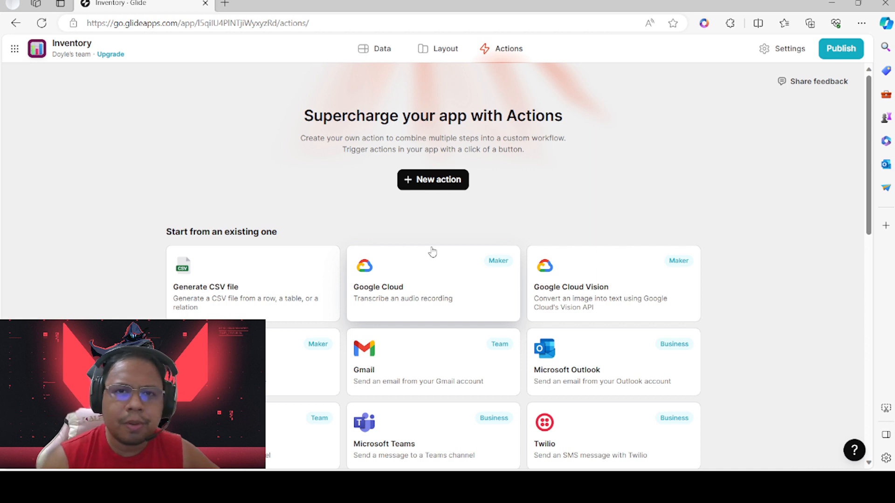
Create a new custom action using Items as its data table
click(437, 182)
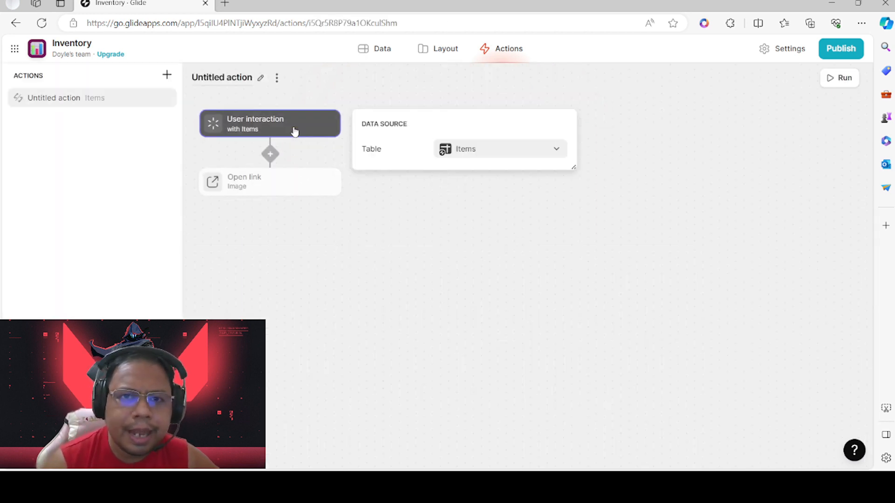
click(510, 155)
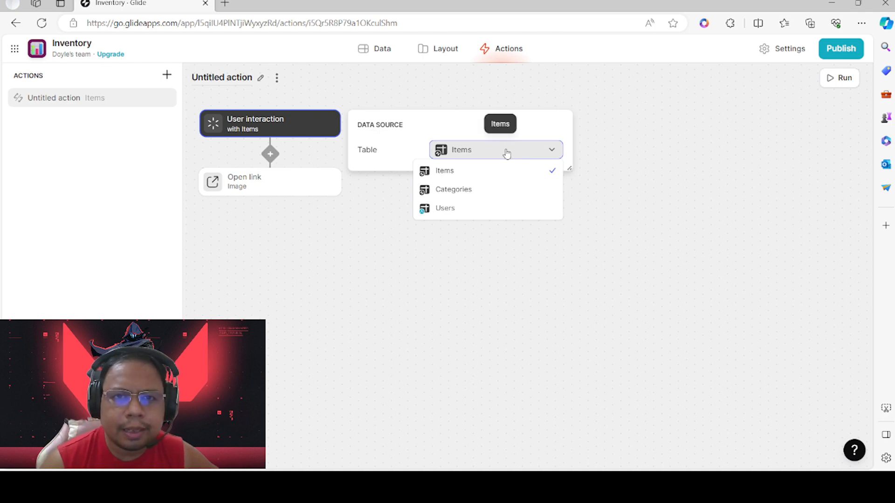
click(474, 173)
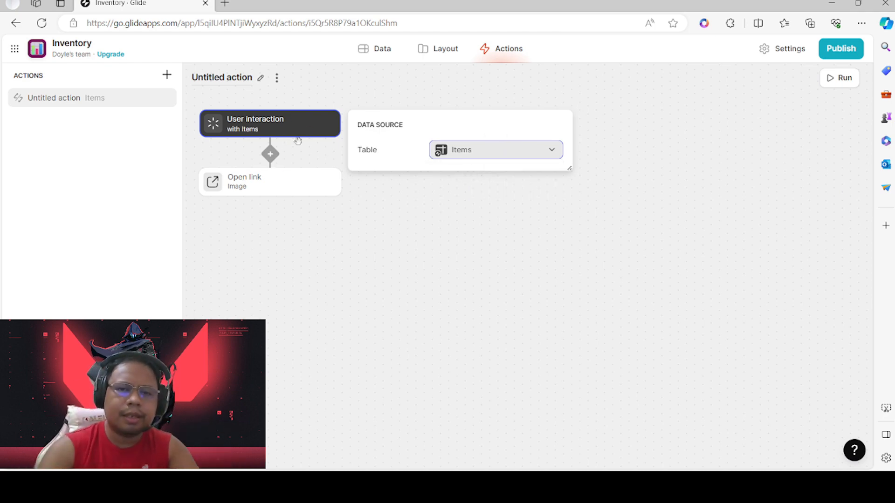
click(271, 156)
Add an 'if Name is not empty' condition with an else branch, then show the Categories data
click(271, 155)
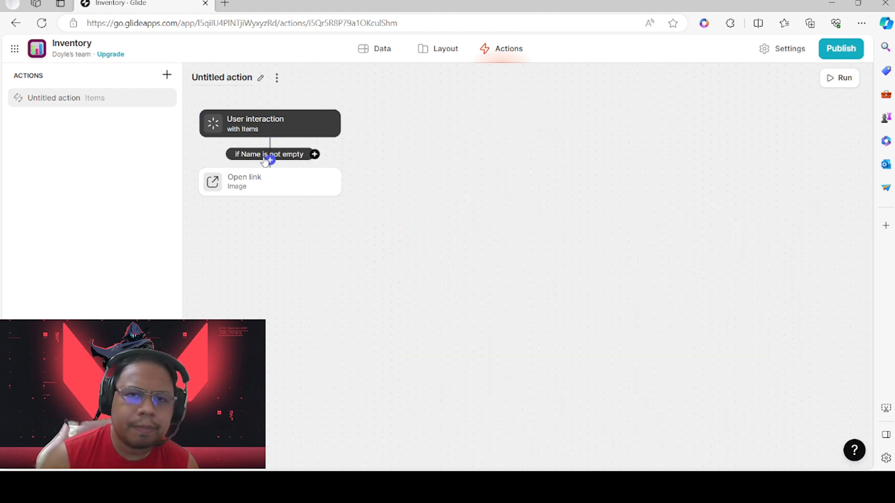
click(315, 155)
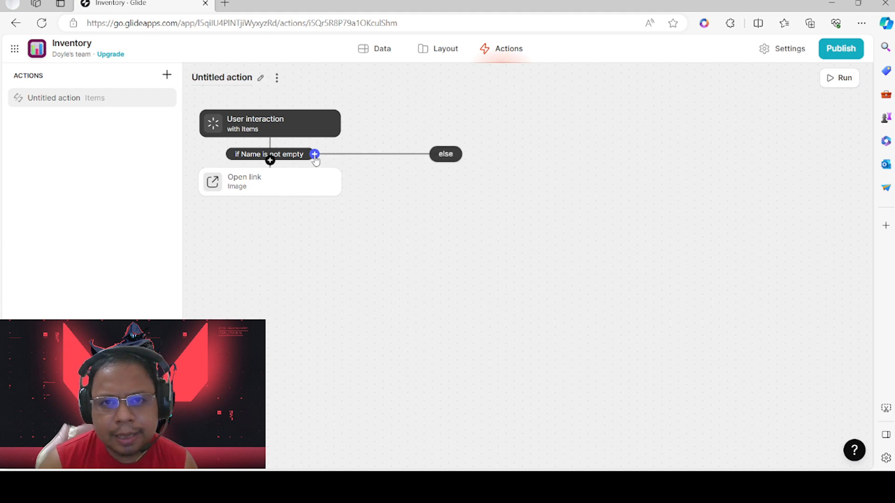
click(446, 157)
mouse_move(466, 202)
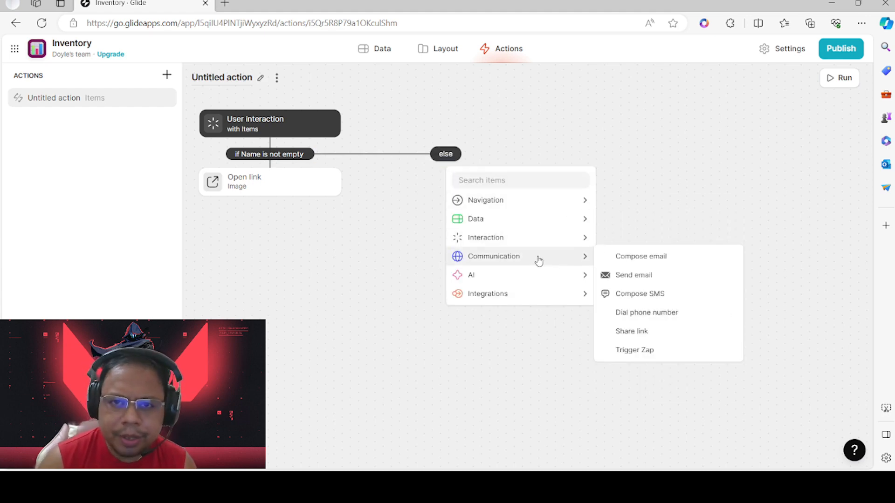
mouse_move(548, 280)
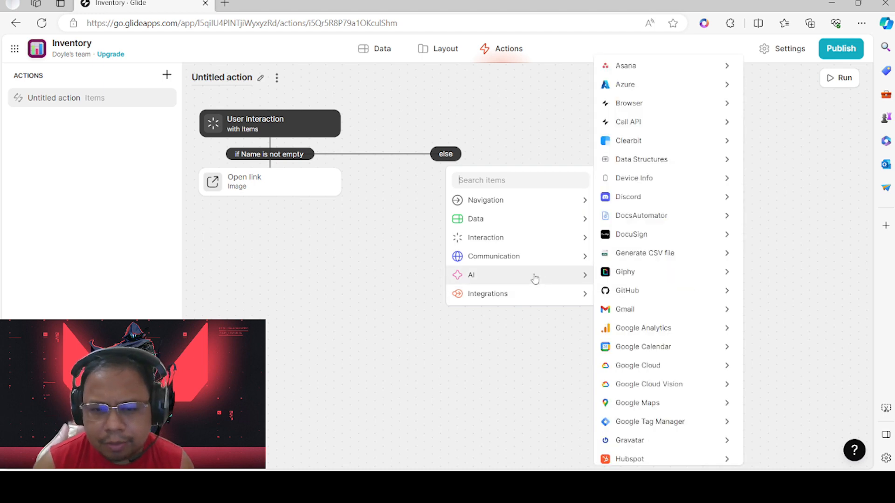
click(366, 86)
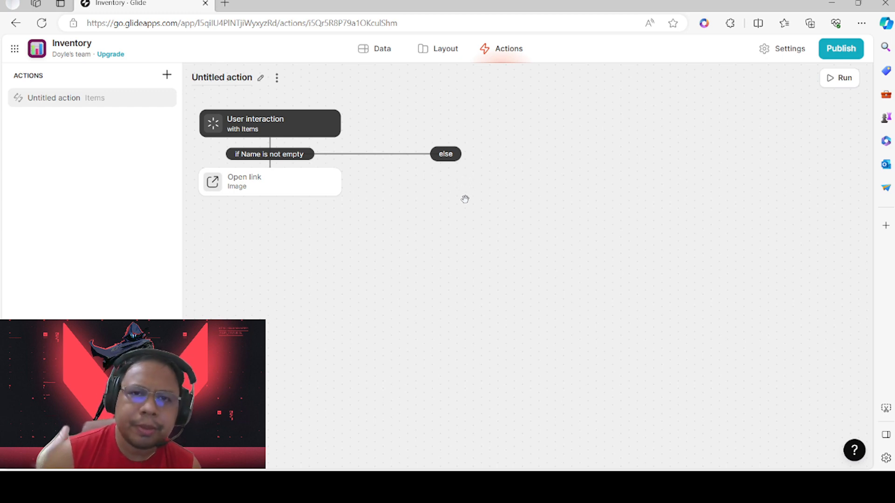
click(376, 48)
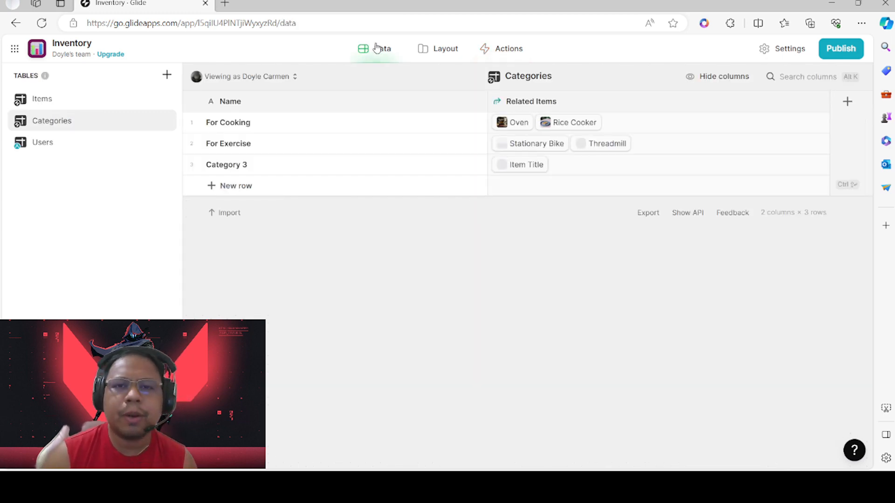
Return to the Layout editor on the Categories screen and switch the preview to Items
click(443, 51)
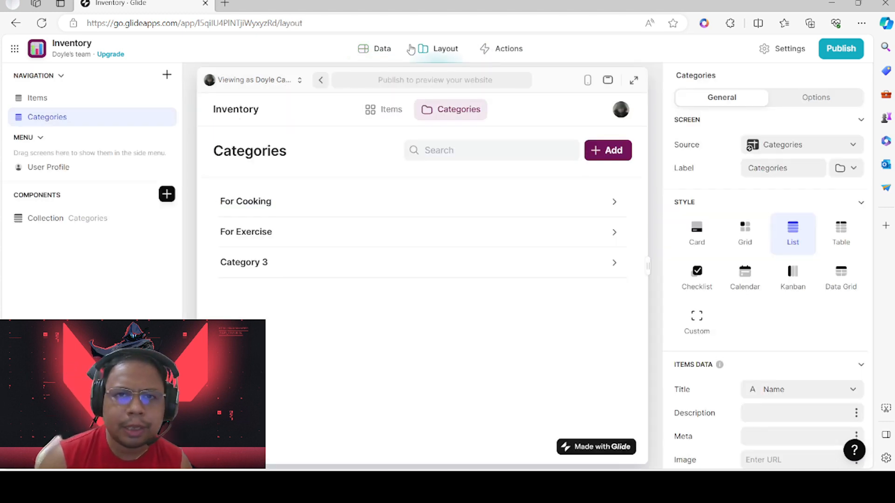
click(376, 50)
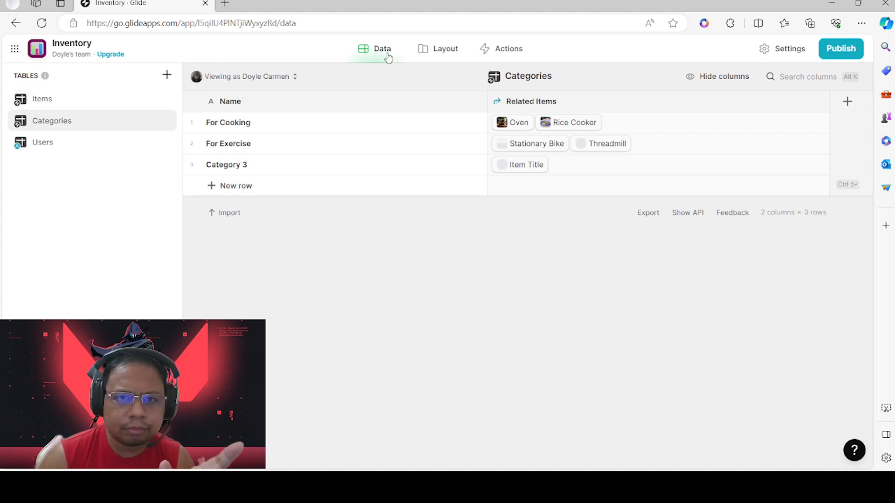
click(451, 48)
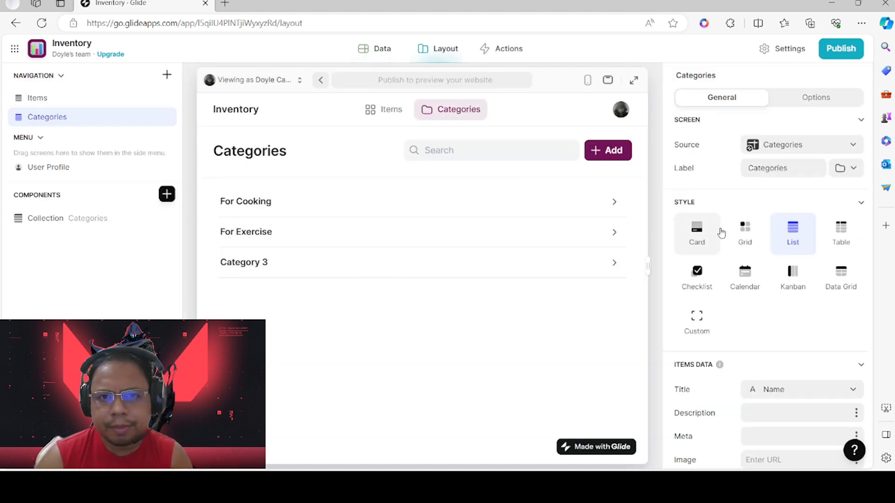
scroll(819, 285, down, 5)
scroll(822, 307, up, 5)
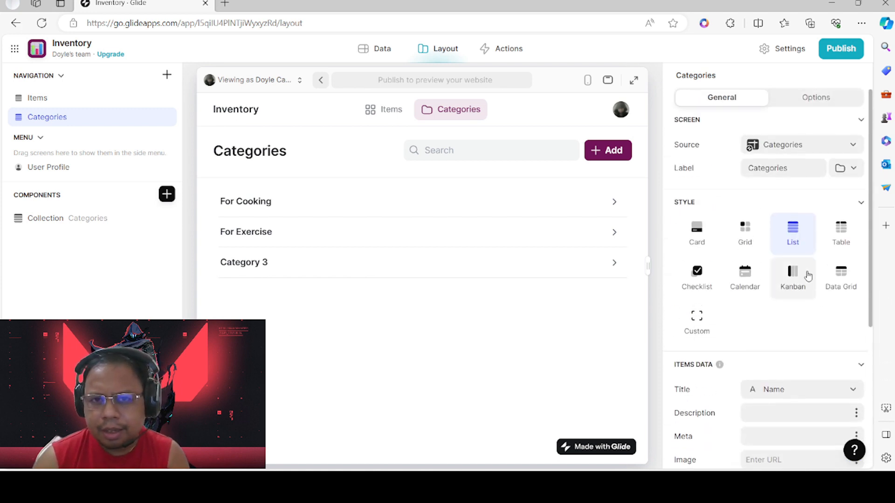
scroll(745, 229, down, 3)
scroll(746, 261, down, 3)
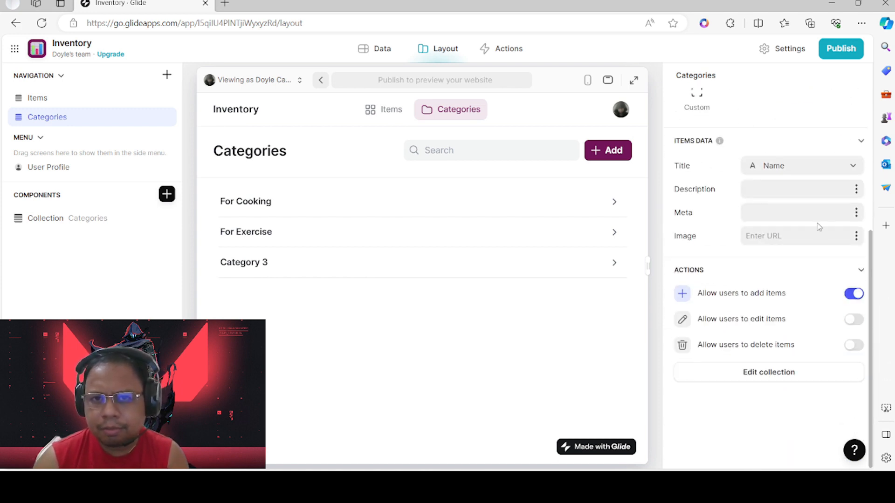
click(375, 110)
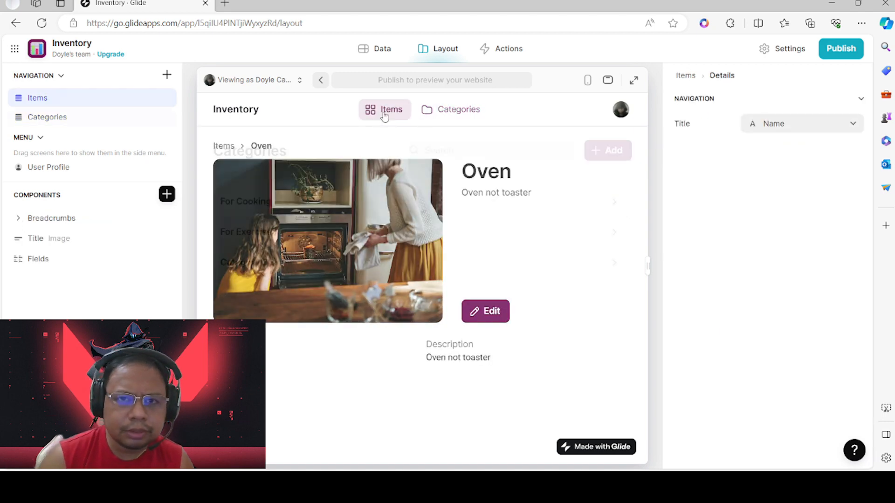
Set the Categories list description to the Name column
click(451, 111)
scroll(788, 337, down, 3)
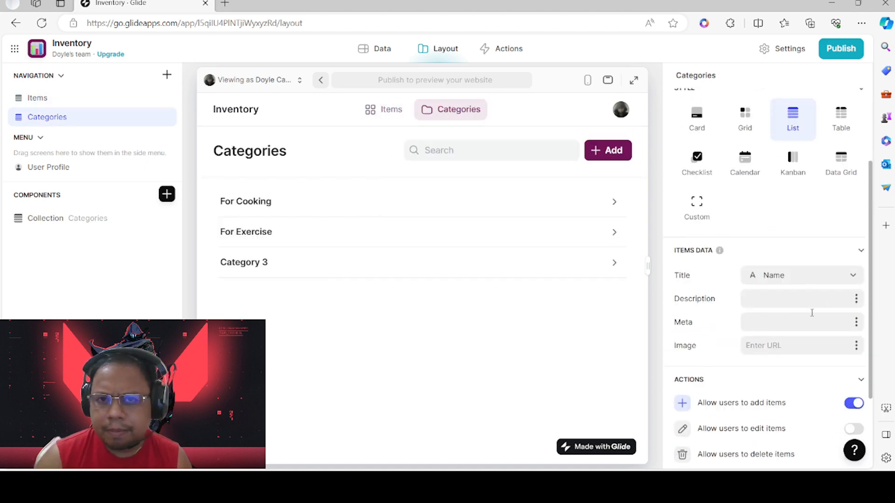
click(856, 299)
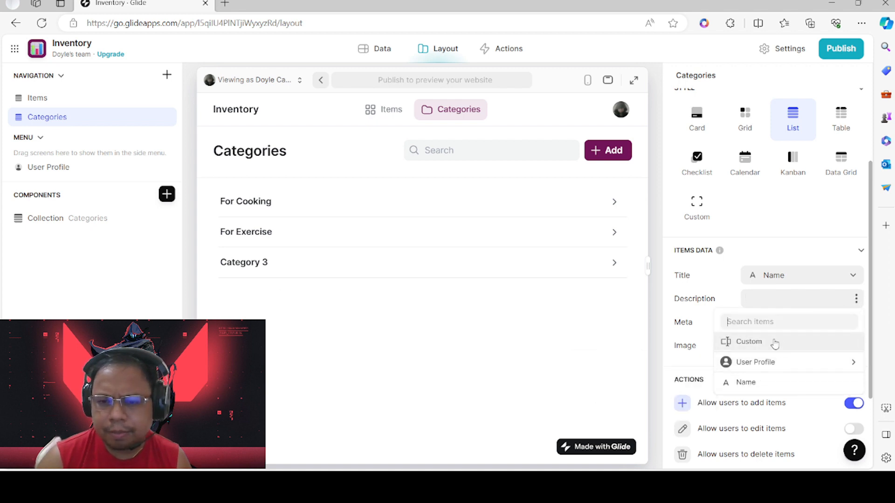
click(754, 383)
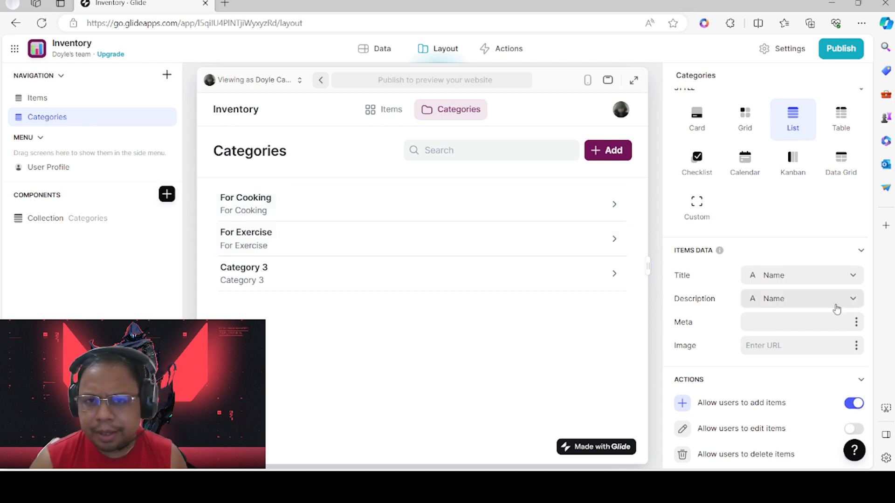
Set the meta label to Name as well, then open the For Cooking category
click(856, 322)
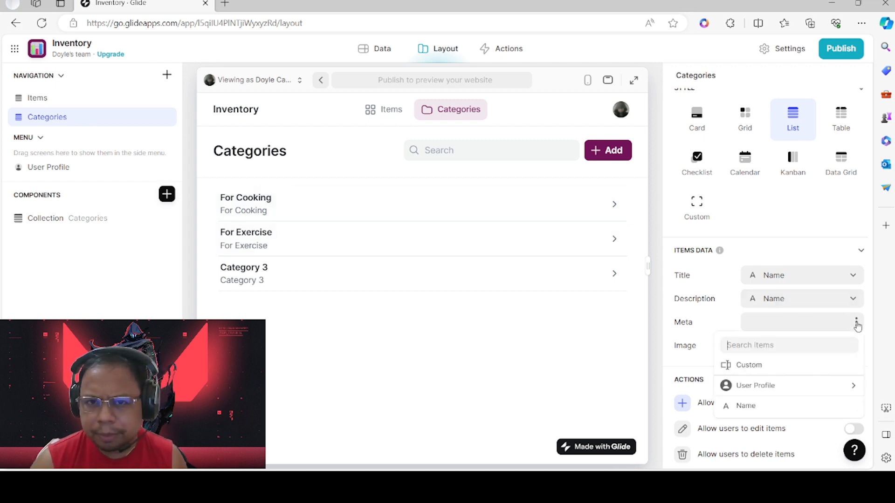
click(746, 406)
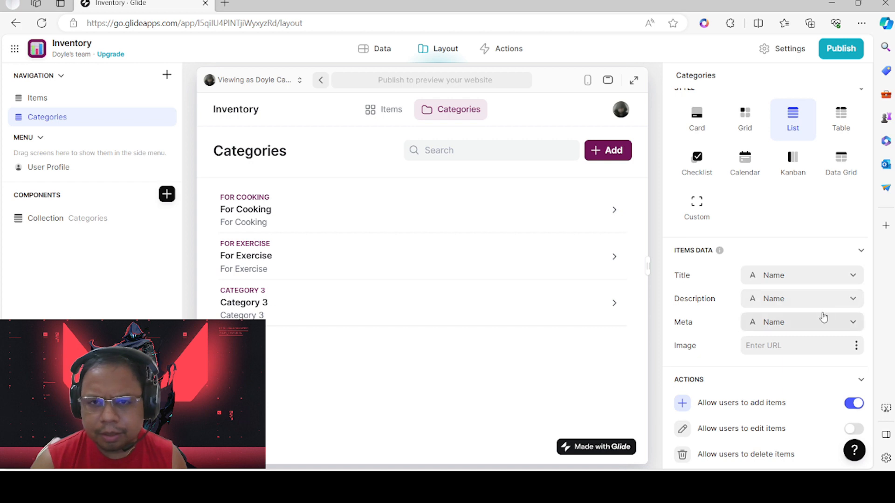
click(852, 330)
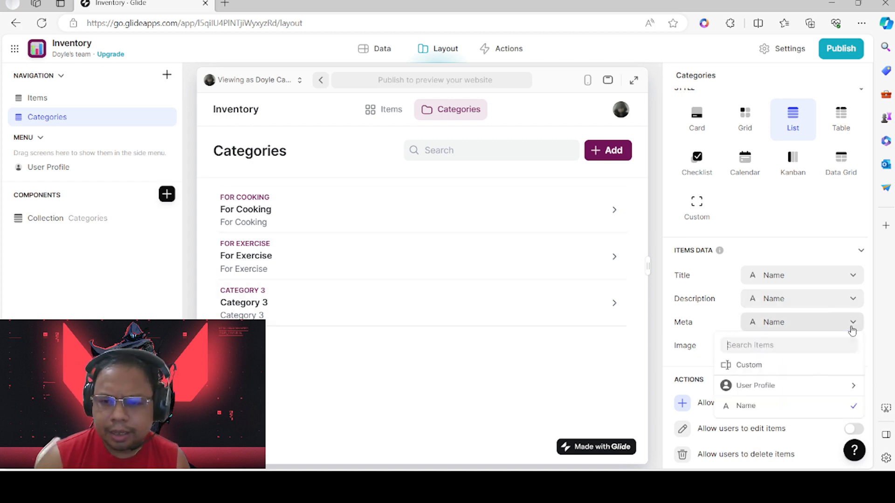
click(853, 322)
click(852, 322)
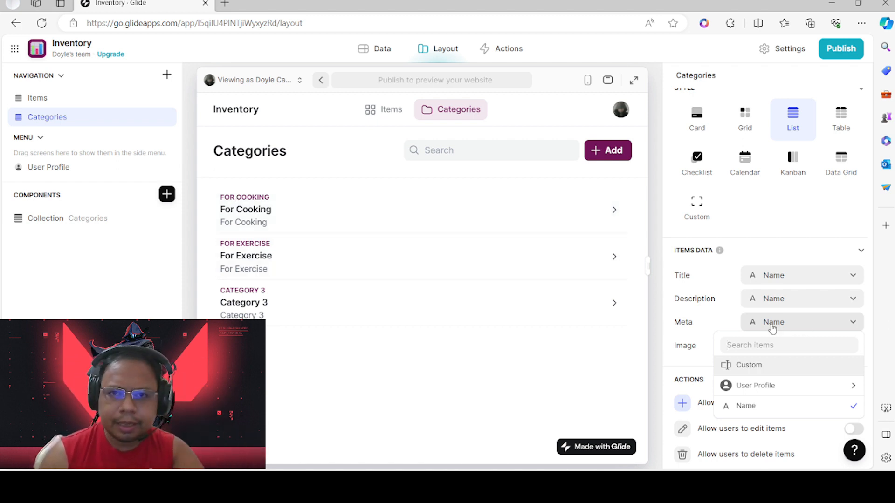
click(252, 200)
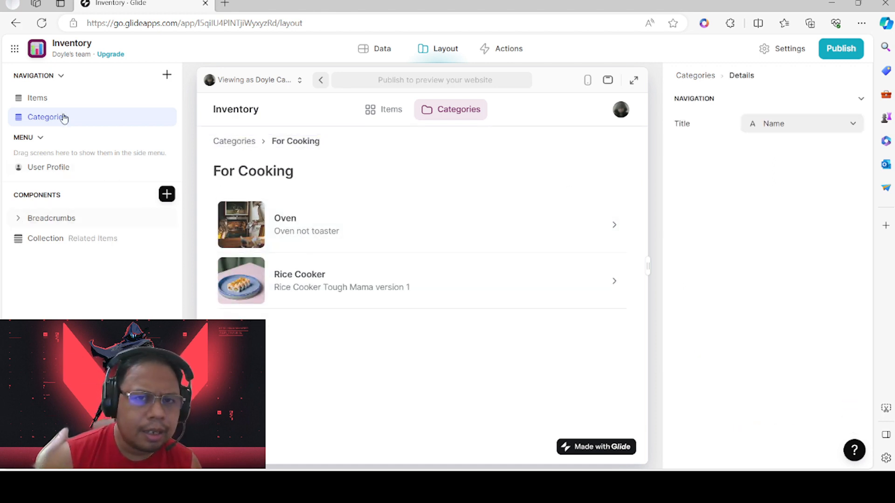
Go back from Categories to the Items screen and bring up the Publish prompt
click(244, 142)
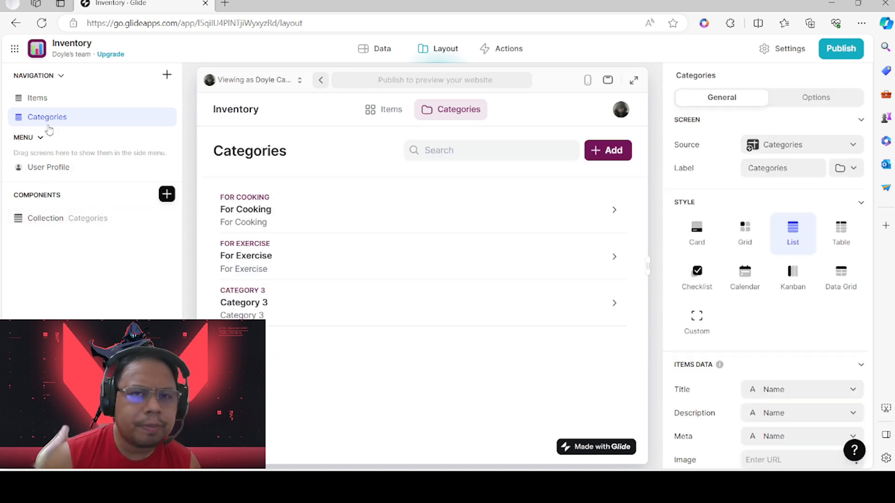
click(46, 103)
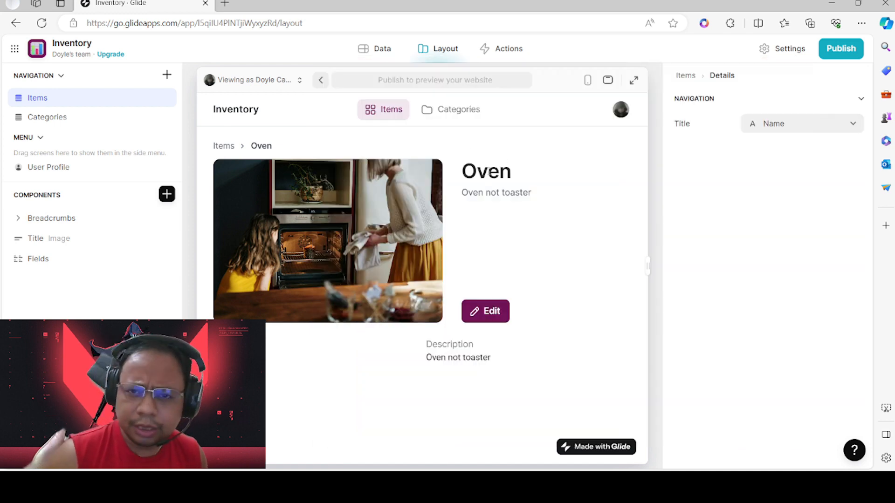
click(840, 51)
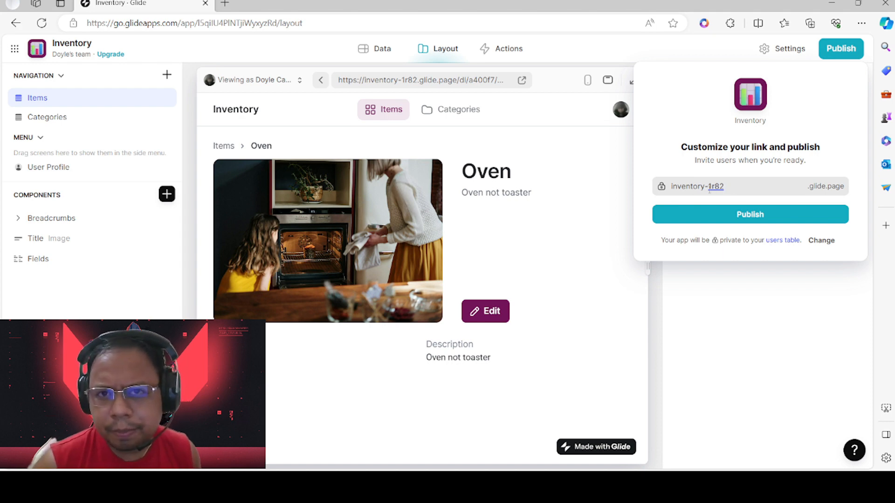
Keep the inventory-1r82 link, publish, and open the live glide.page app from Share
drag(723, 186, 708, 187)
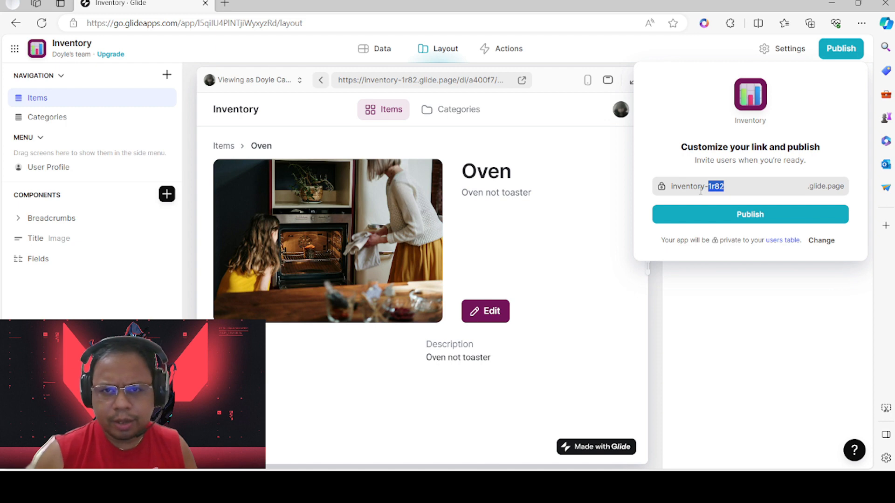
drag(758, 187, 608, 196)
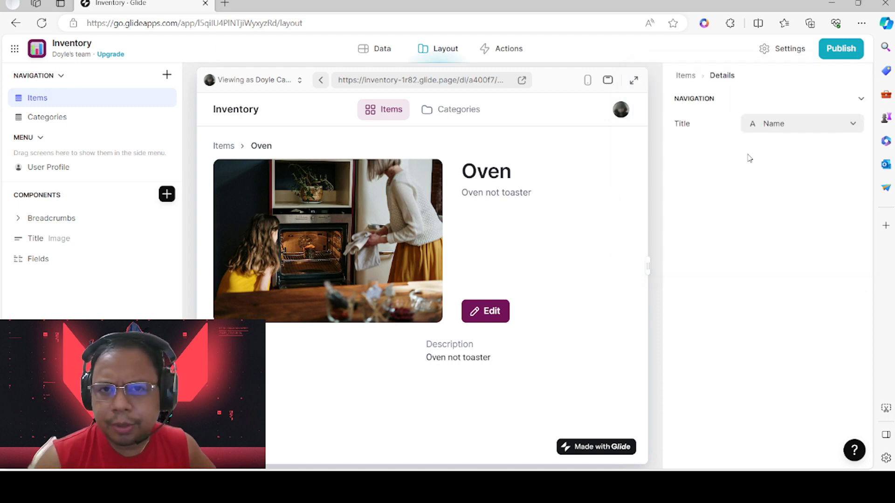
click(839, 52)
key(ctrl+a)
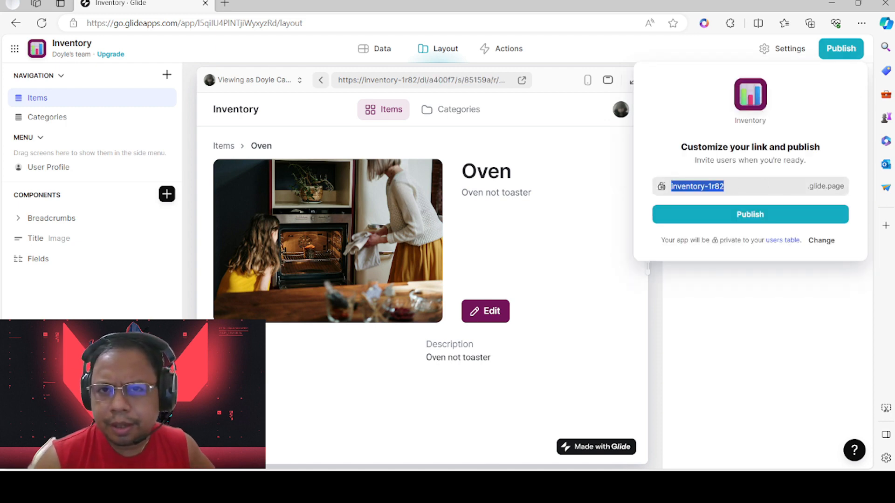
drag(732, 171, 750, 215)
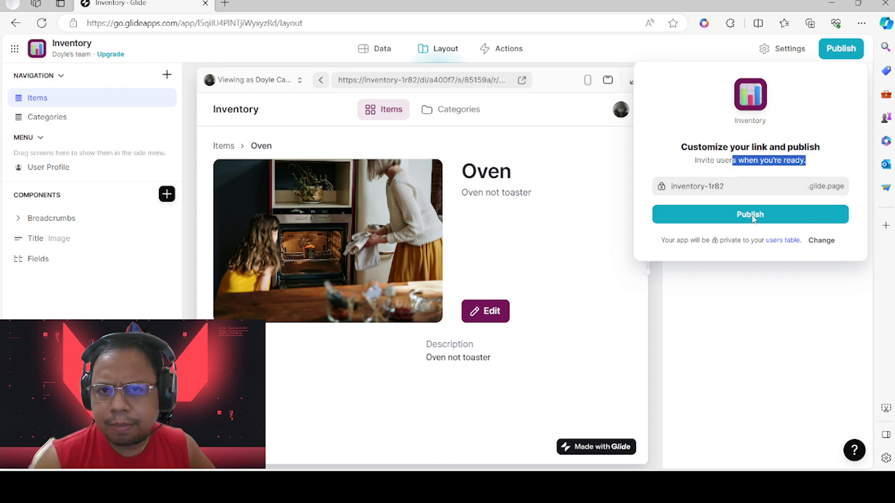
click(752, 217)
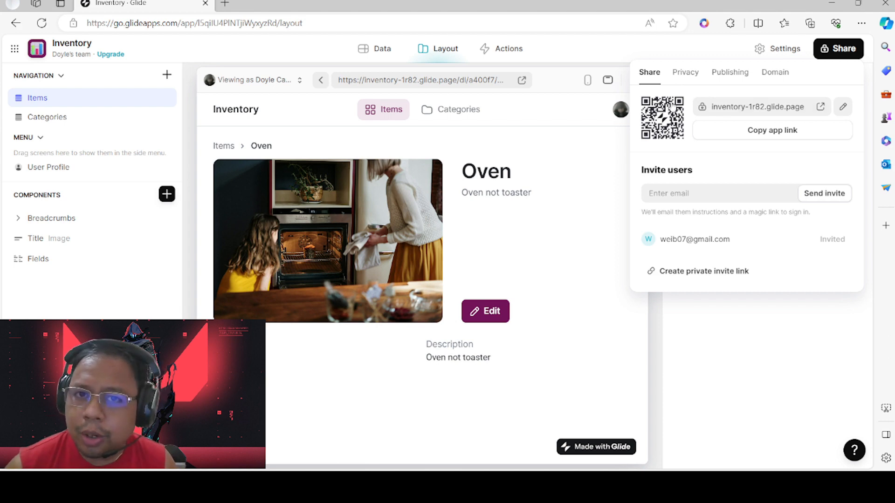
click(821, 108)
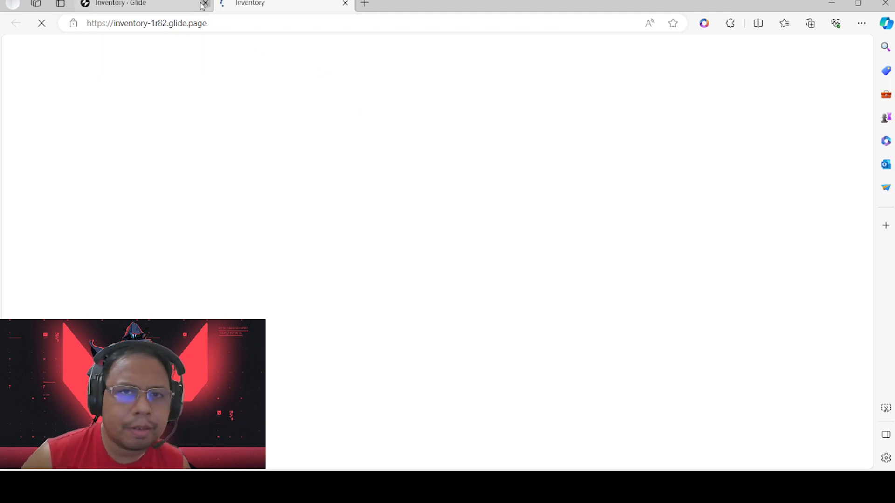
Retry loading the live app tab and request a sign-in PIN for the autofilled account email
click(176, 4)
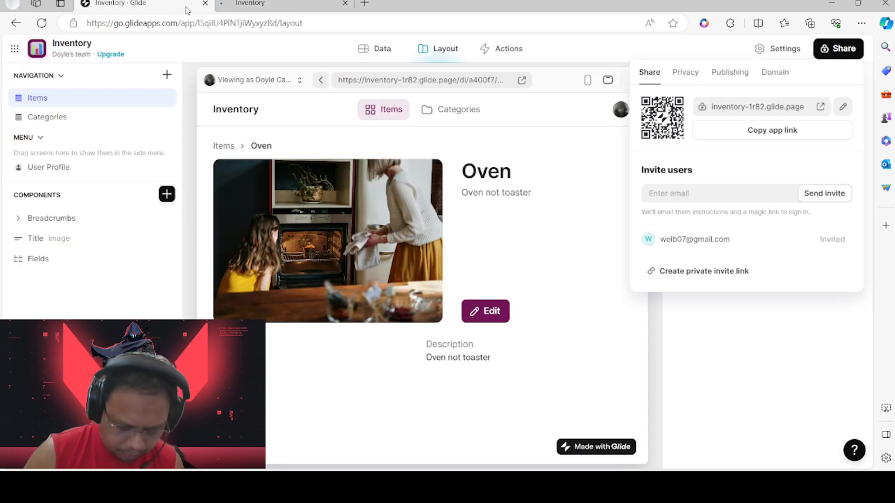
click(301, 5)
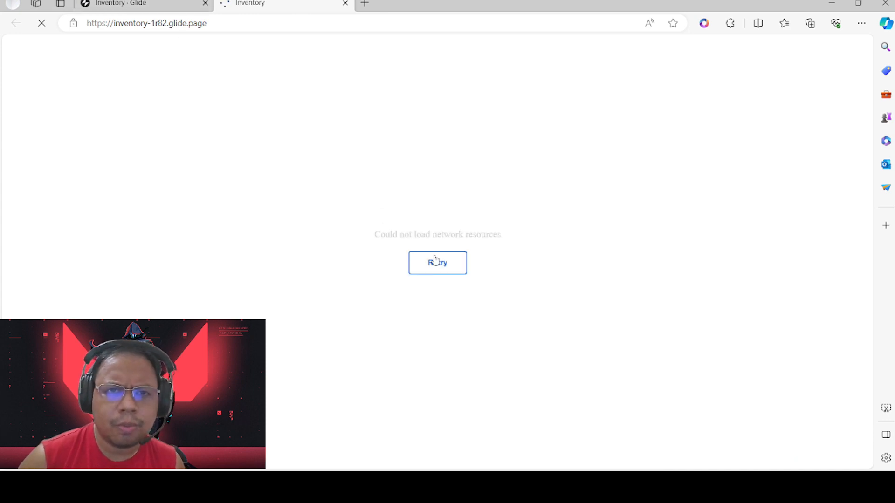
click(437, 263)
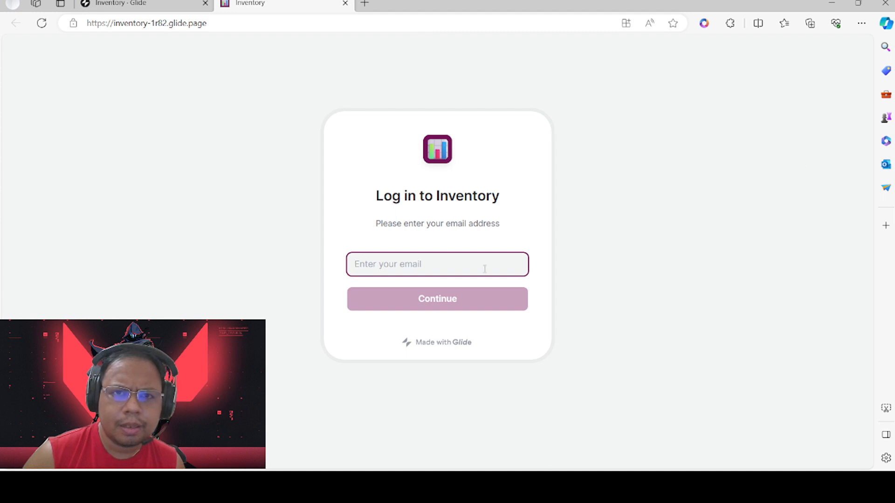
click(540, 274)
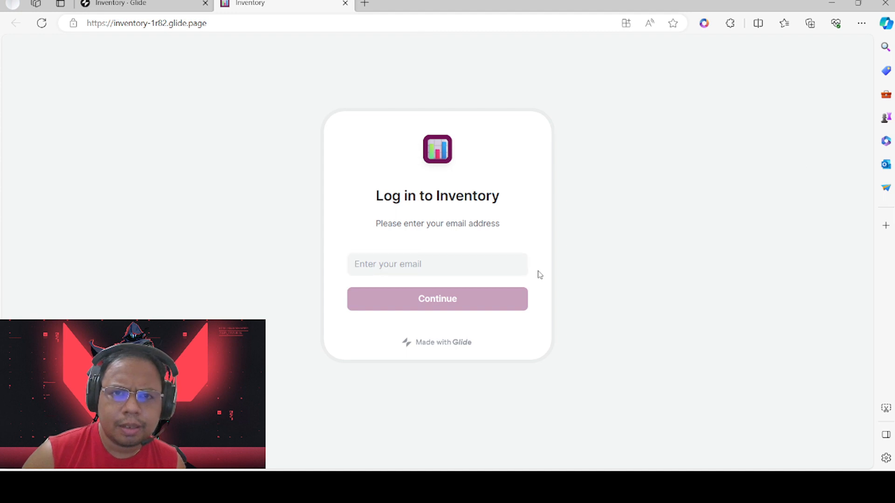
click(464, 268)
click(442, 89)
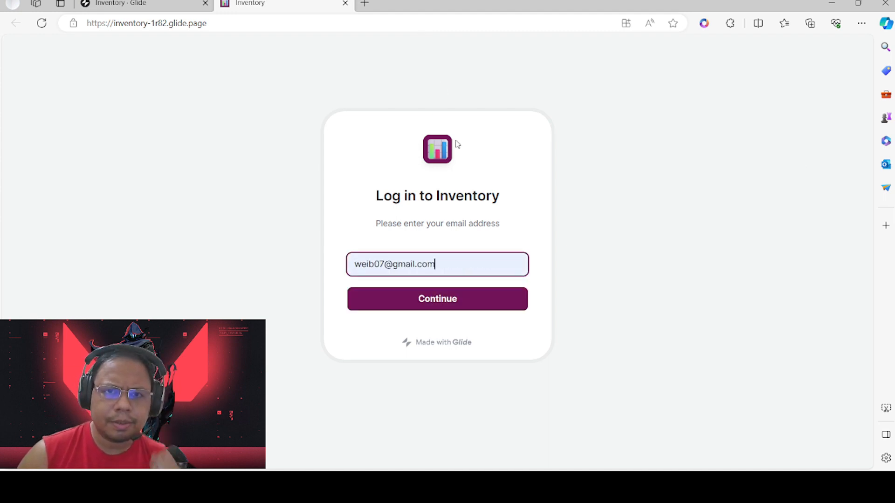
click(447, 307)
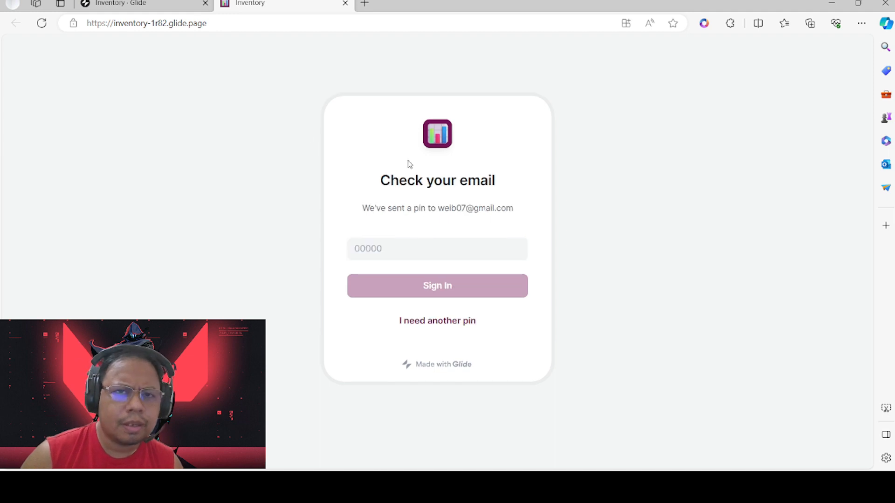
click(436, 257)
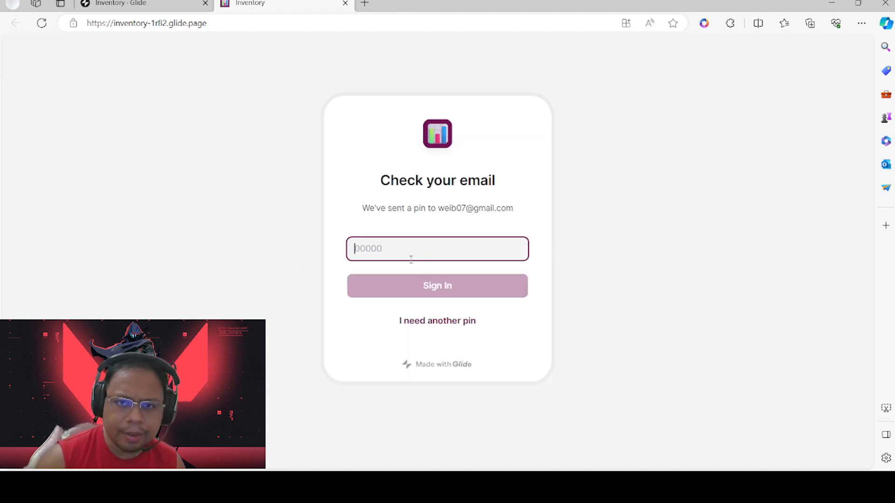
Enter the emailed PIN and sign in to the live Inventory app
text(00)
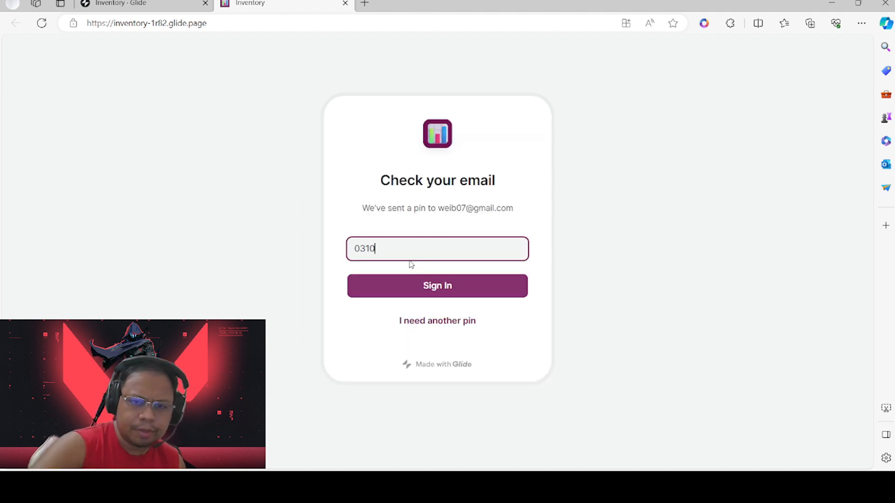
click(464, 294)
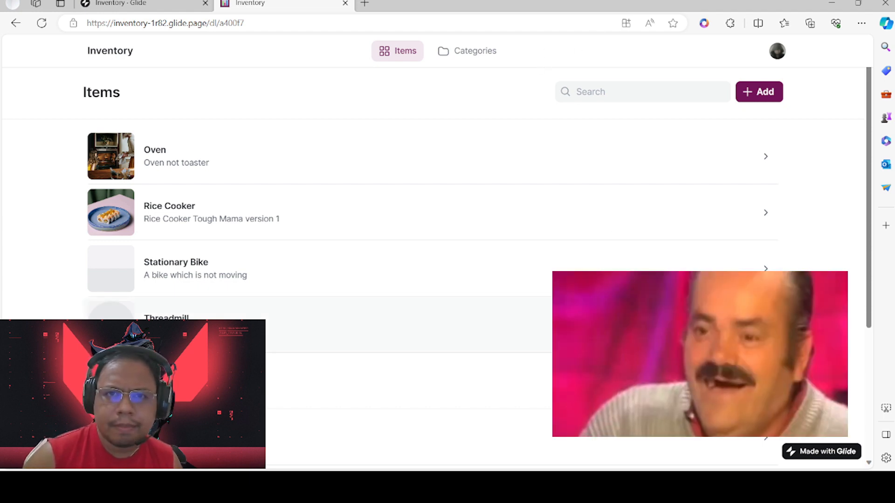
Open Edge DevTools and turn the iPhone 12 Pro device emulation off and back on
key(F12)
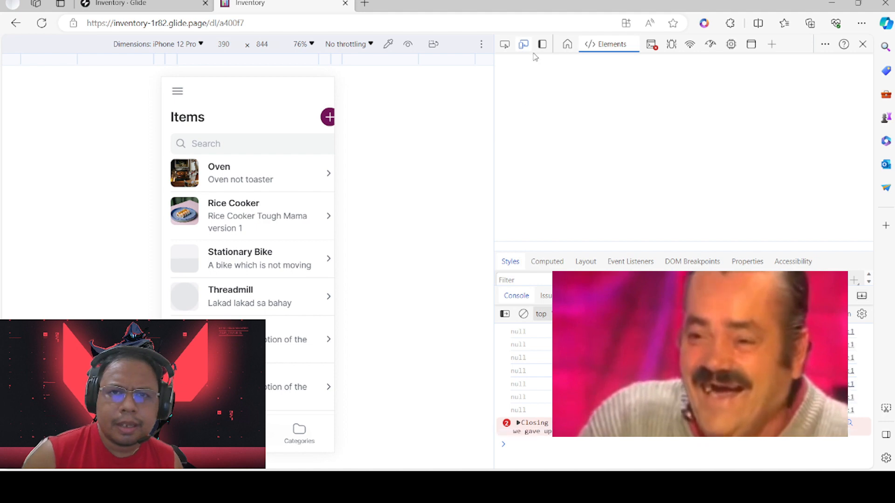
click(521, 45)
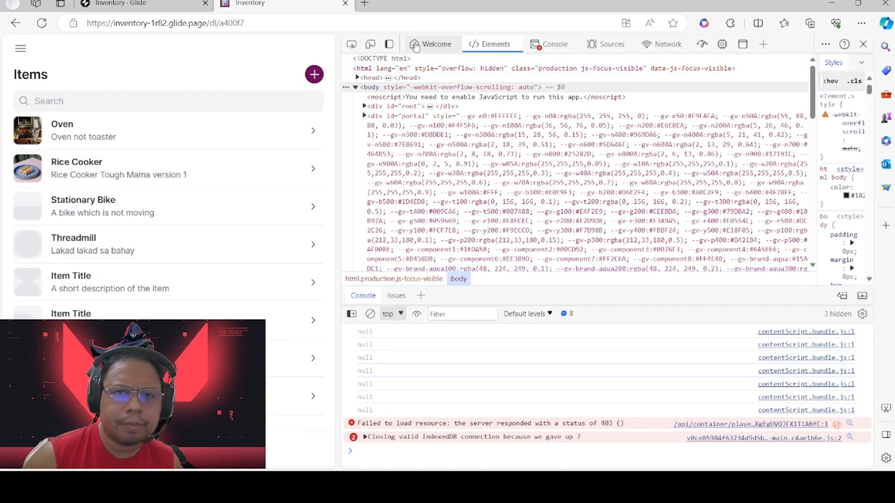
click(369, 45)
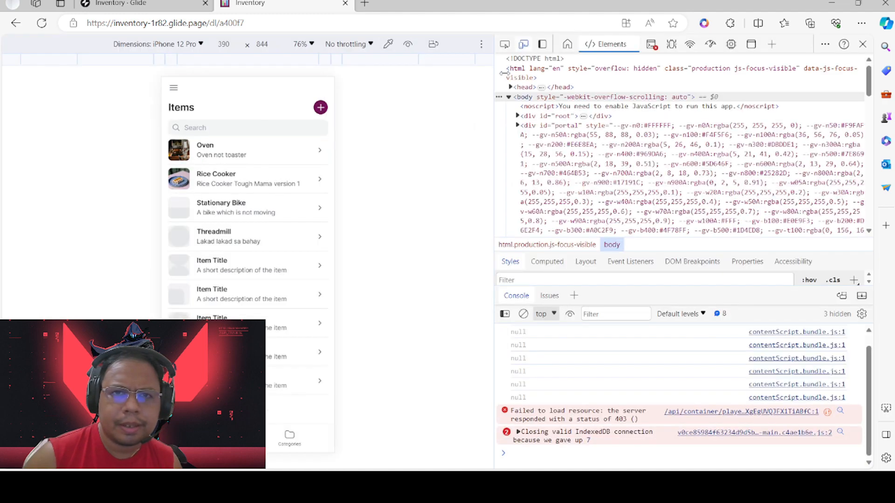
click(529, 46)
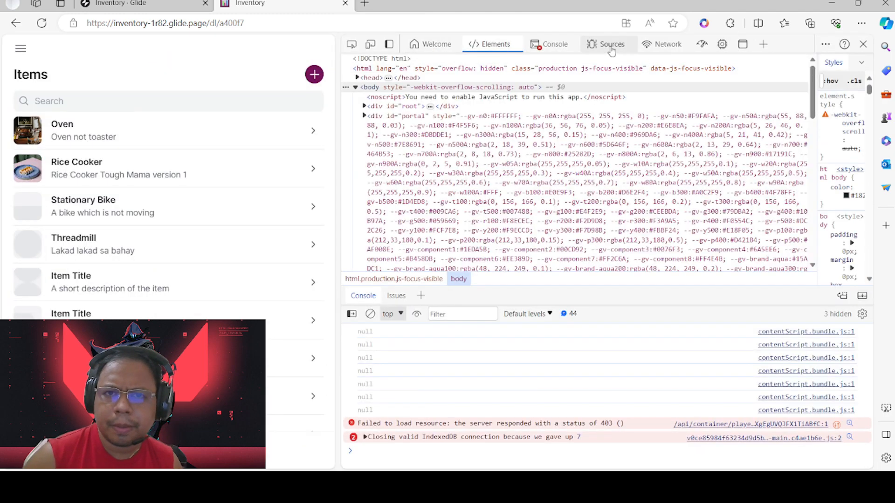
click(742, 47)
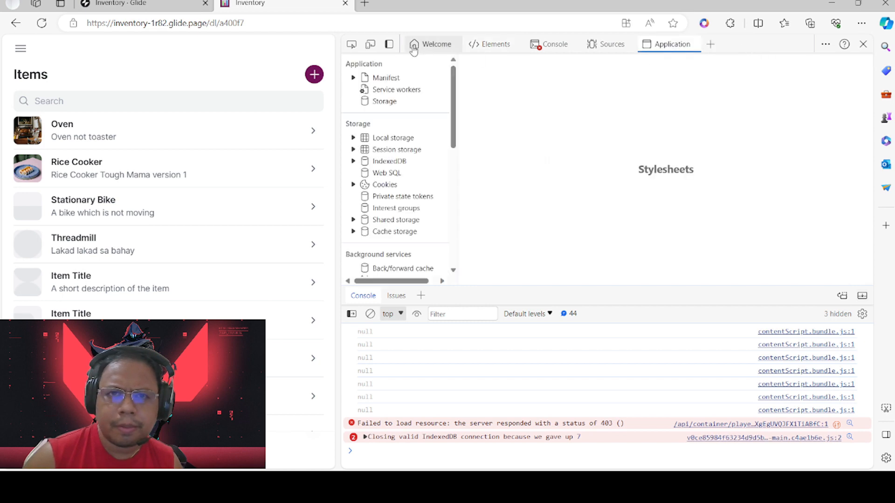
click(371, 45)
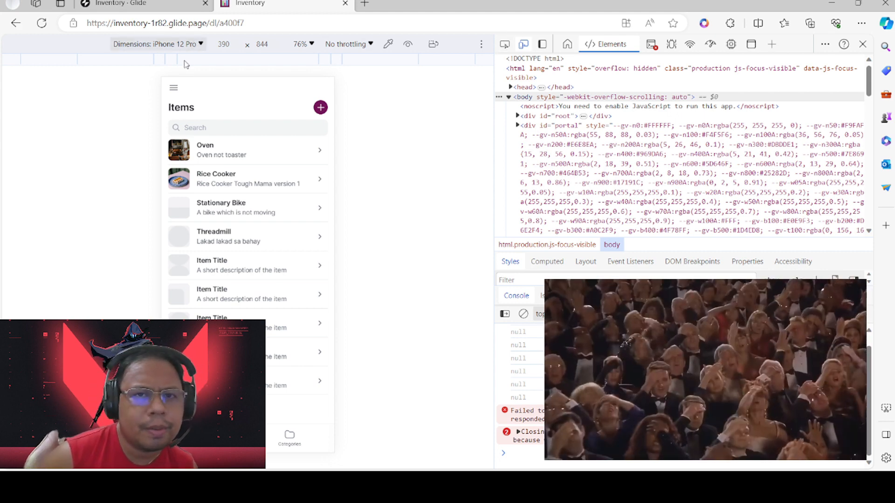
Switch Dimensions to Responsive, then open and close the Add item form
click(185, 61)
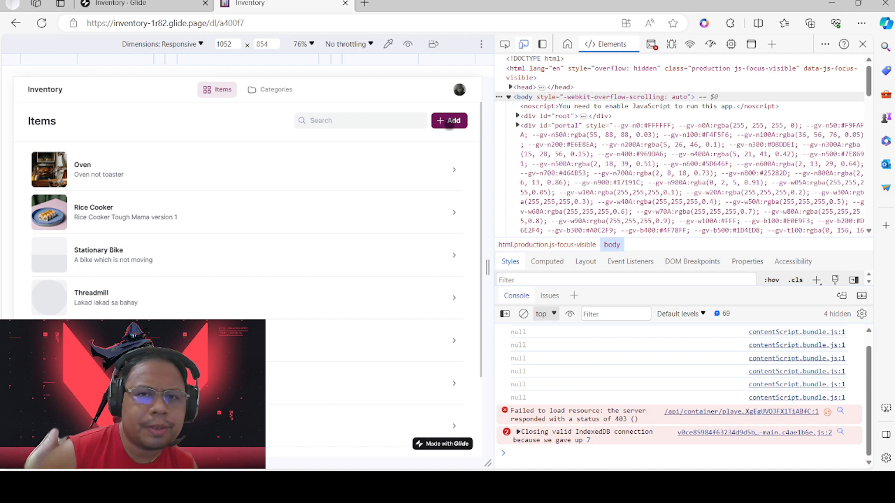
click(450, 121)
click(465, 94)
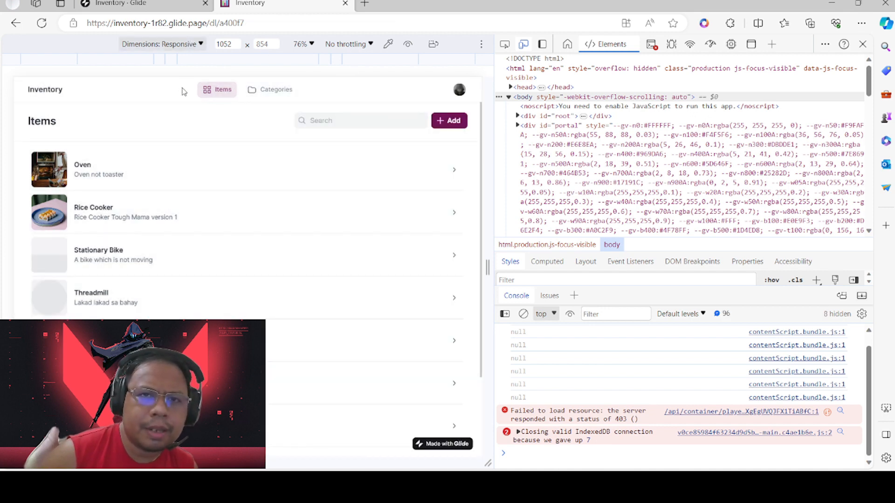
Tick Galaxy Note II and Galaxy S III in the emulated devices list
click(178, 332)
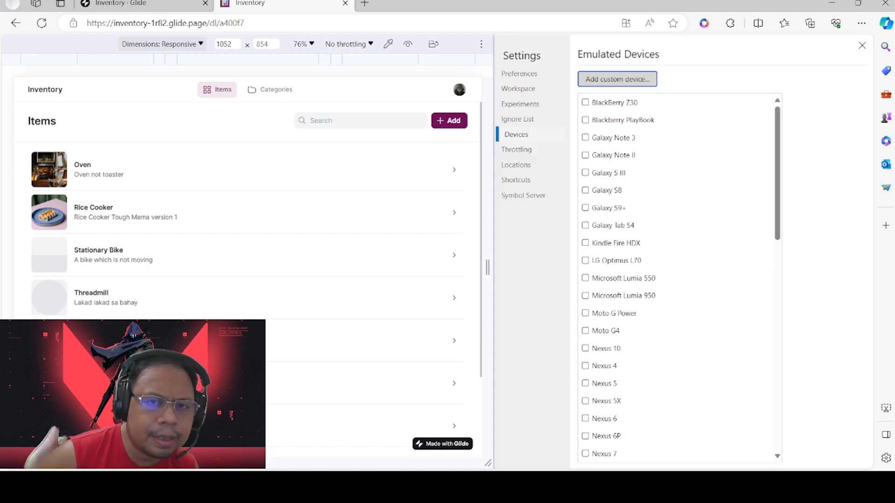
click(585, 155)
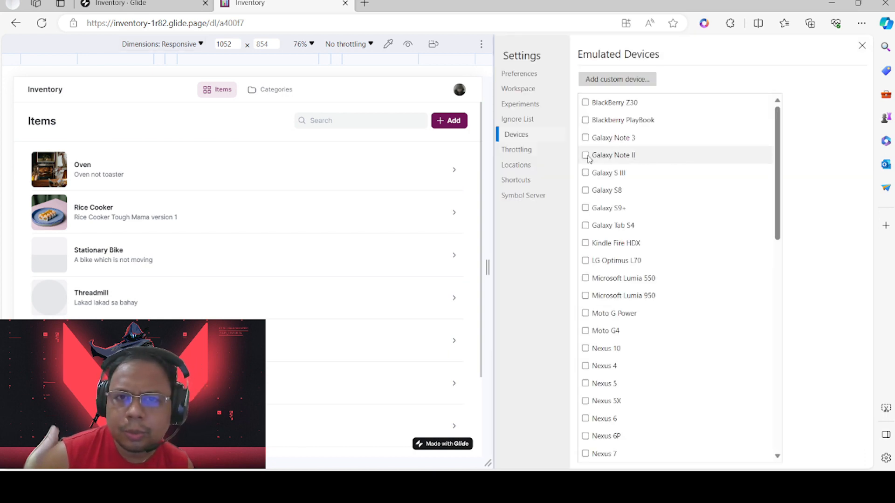
scroll(641, 211, down, 4)
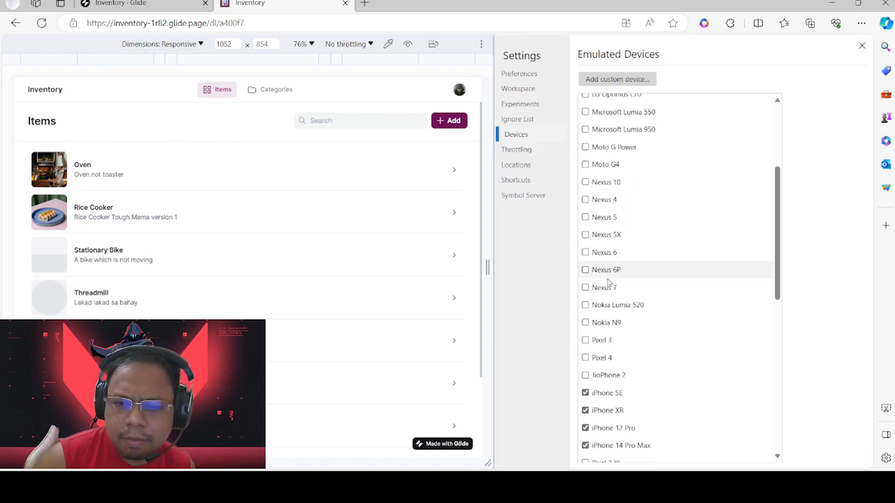
scroll(683, 281, down, 8)
scroll(742, 400, up, 12)
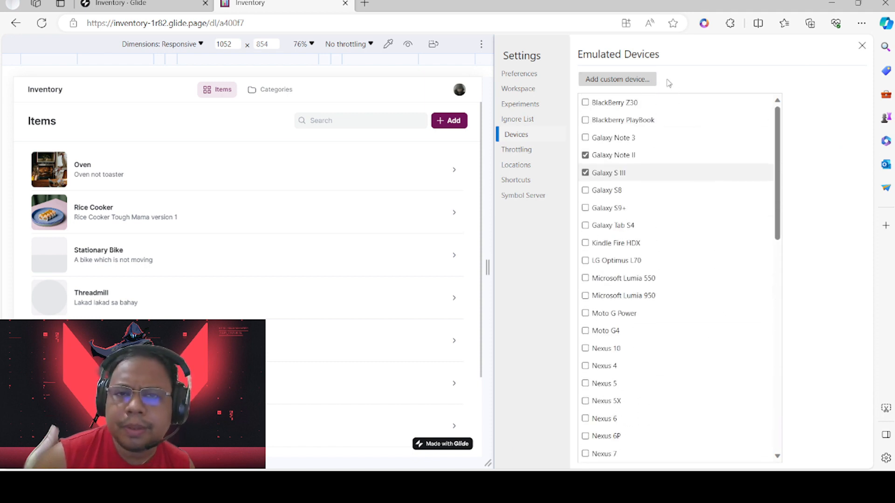
click(603, 180)
Cancel the Add custom device form, then open the Oven item's details
click(649, 79)
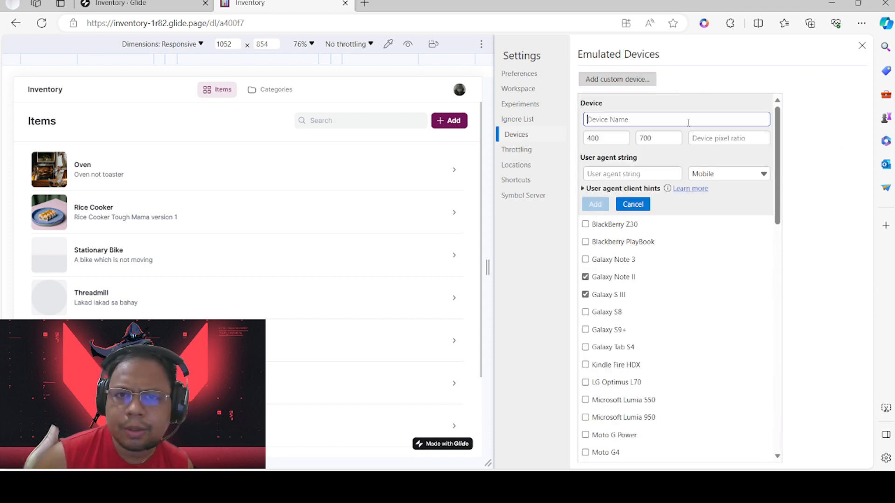
click(632, 204)
scroll(759, 238, down, 10)
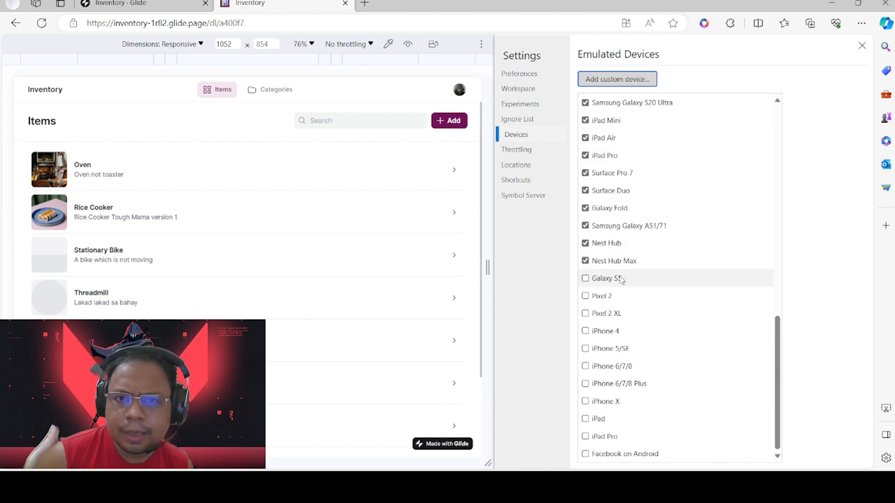
scroll(659, 293, up, 8)
scroll(659, 293, up, 3)
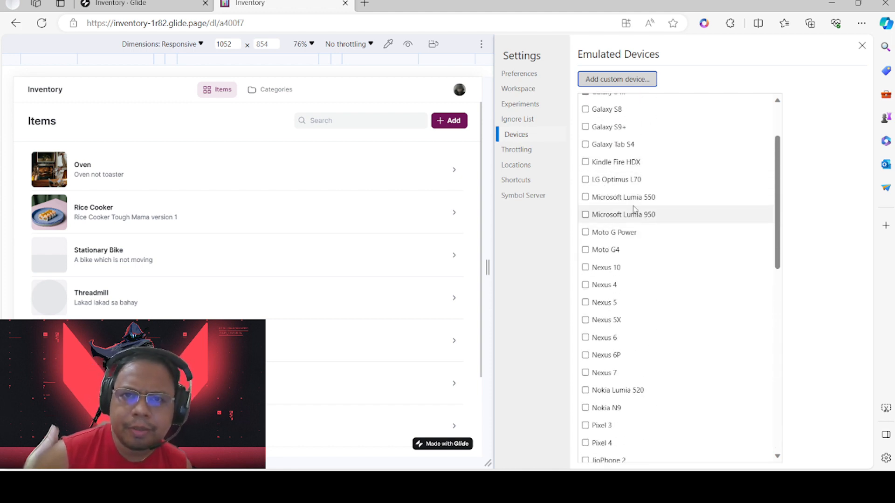
scroll(651, 203, up, 1)
scroll(650, 201, up, 2)
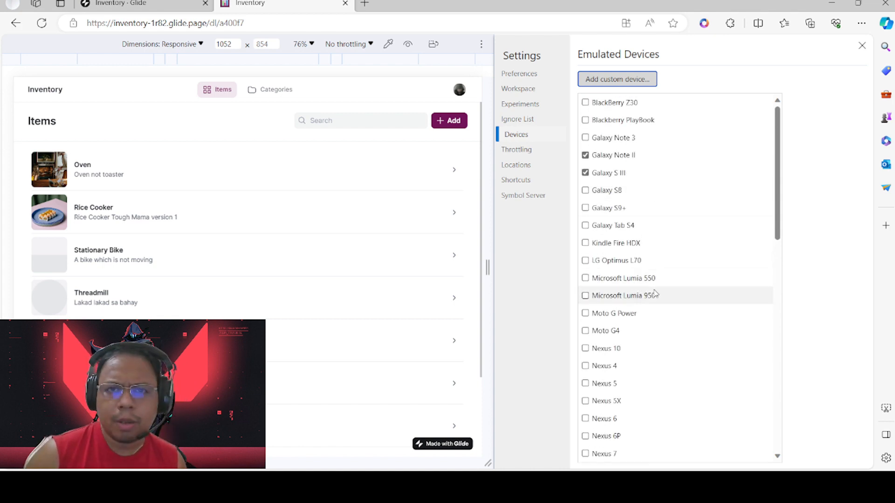
scroll(613, 279, down, 2)
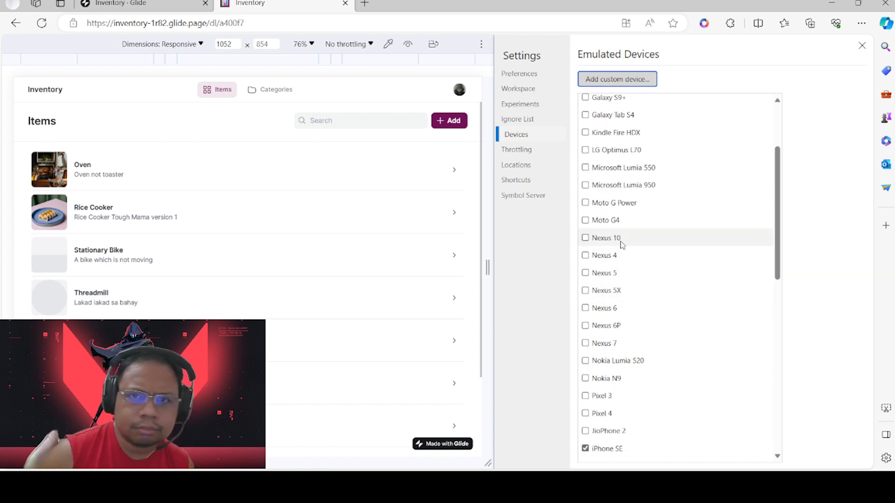
scroll(621, 243, down, 7)
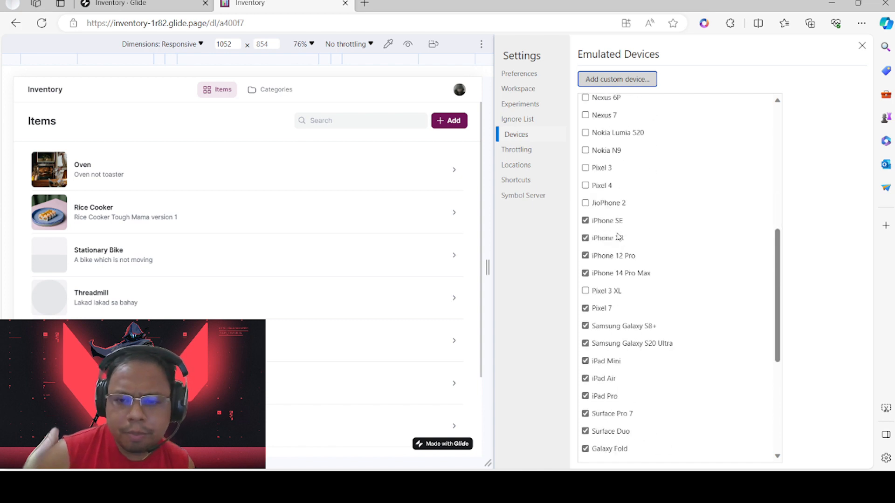
scroll(621, 235, up, 9)
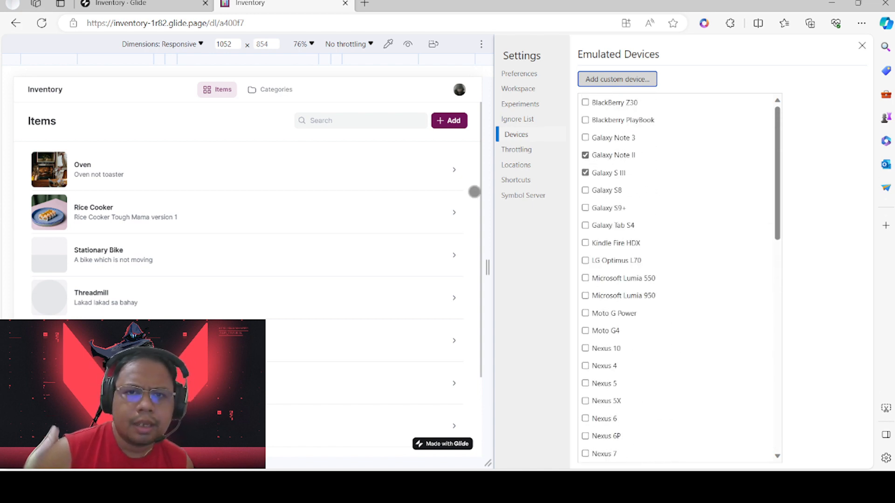
click(448, 177)
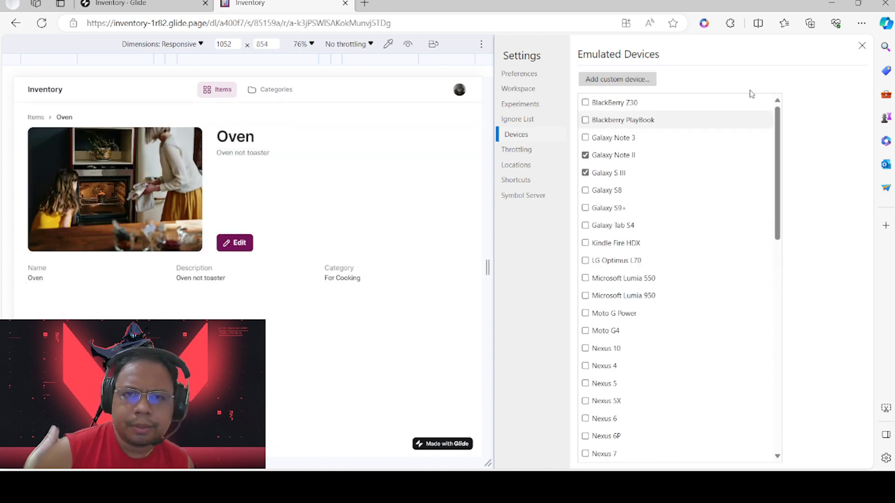
Close the DevTools Settings panel and return to the Inventory · Glide tab
click(862, 45)
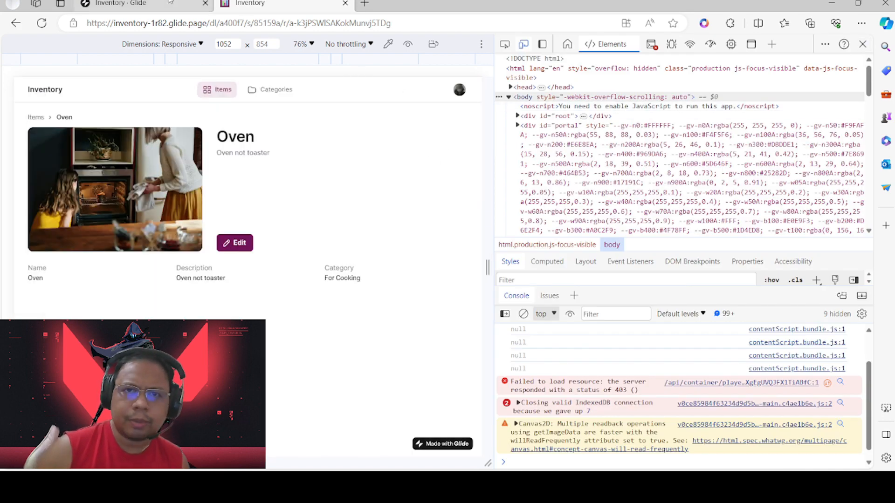
click(139, 4)
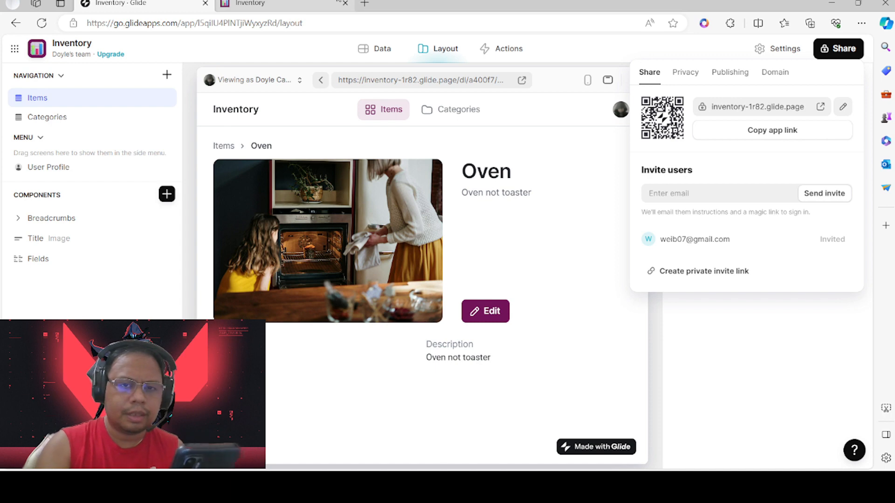
click(342, 1)
click(184, 1)
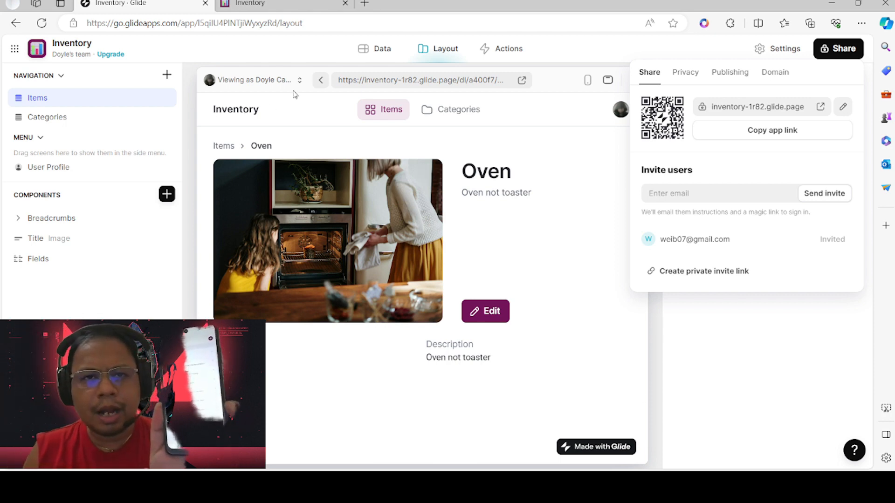
Close the Share popover and, in Data, append 'er' to the Rice Cooker name
click(72, 97)
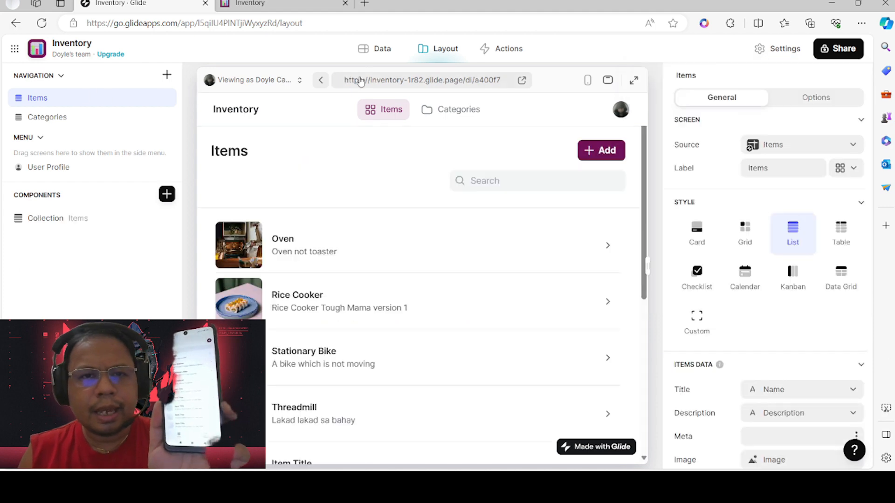
click(379, 48)
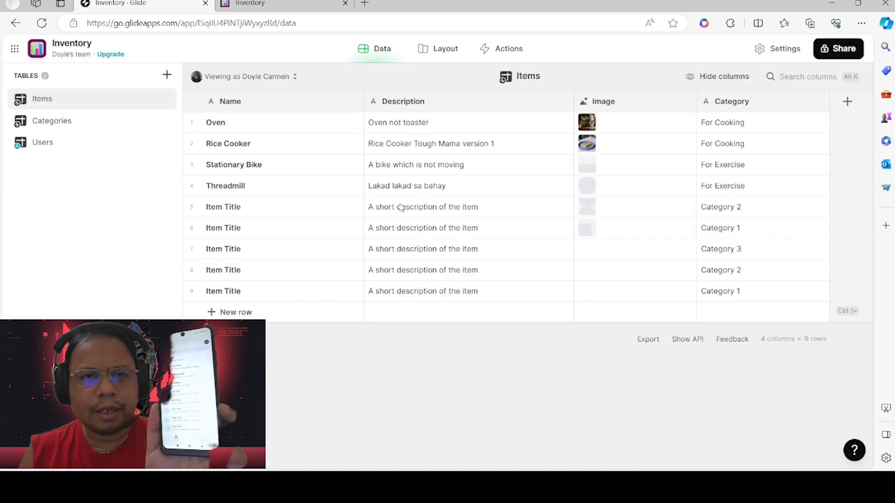
double_click(292, 143)
click(292, 141)
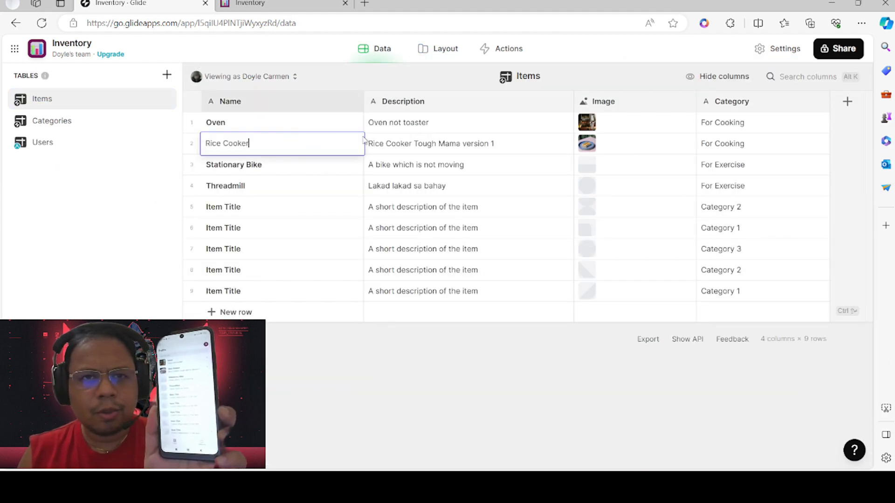
text(er)
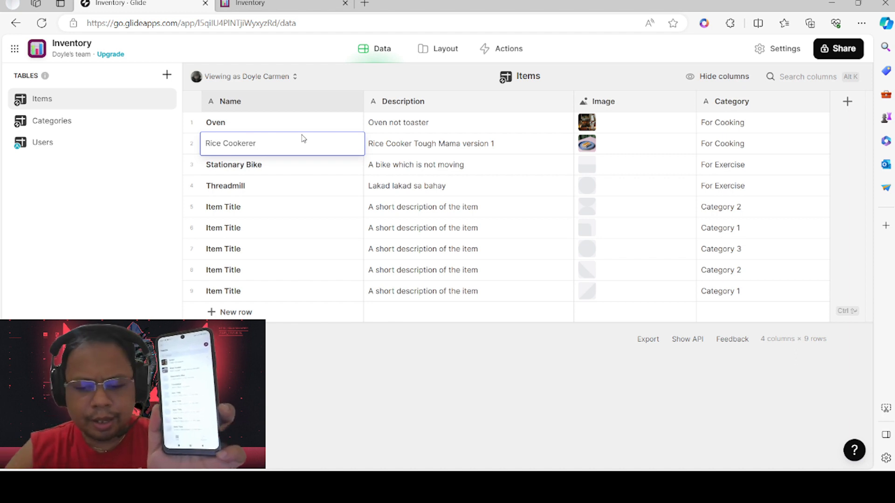
key(Return)
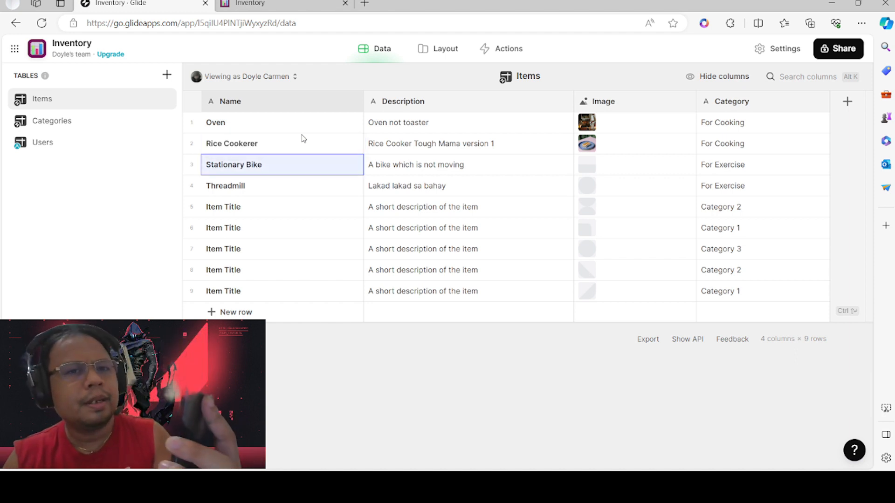